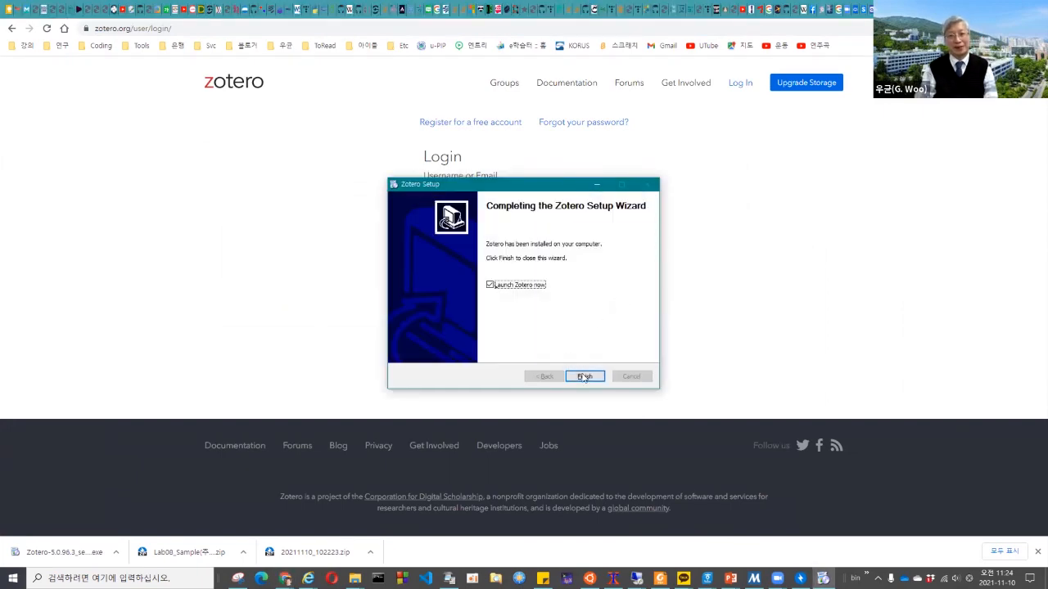
- Finish the Zotero setup with the program launching, and open the 공학작문Lab09 collection in the library
click(586, 378)
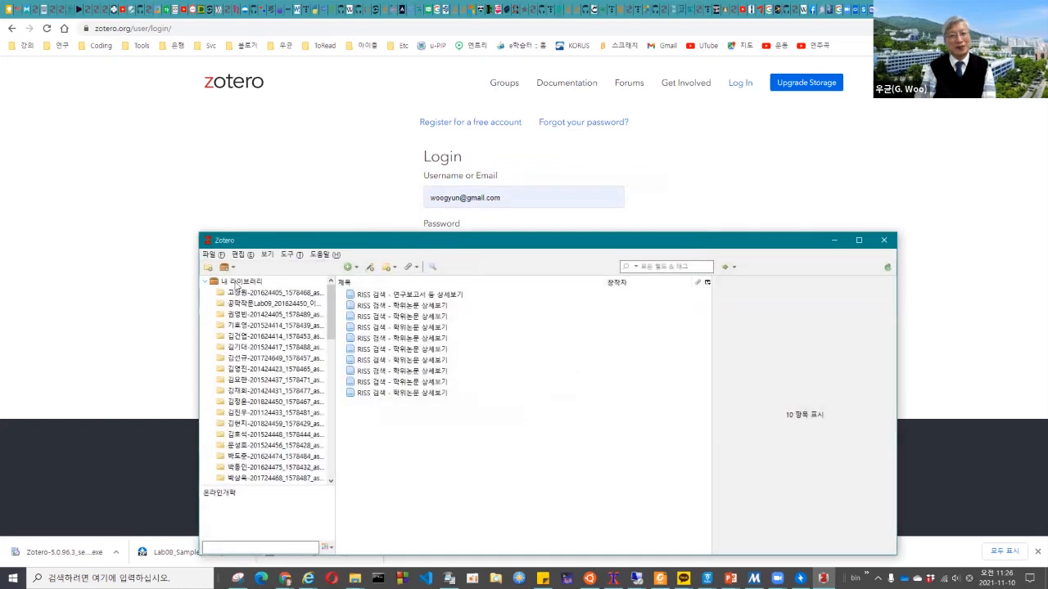
click(236, 284)
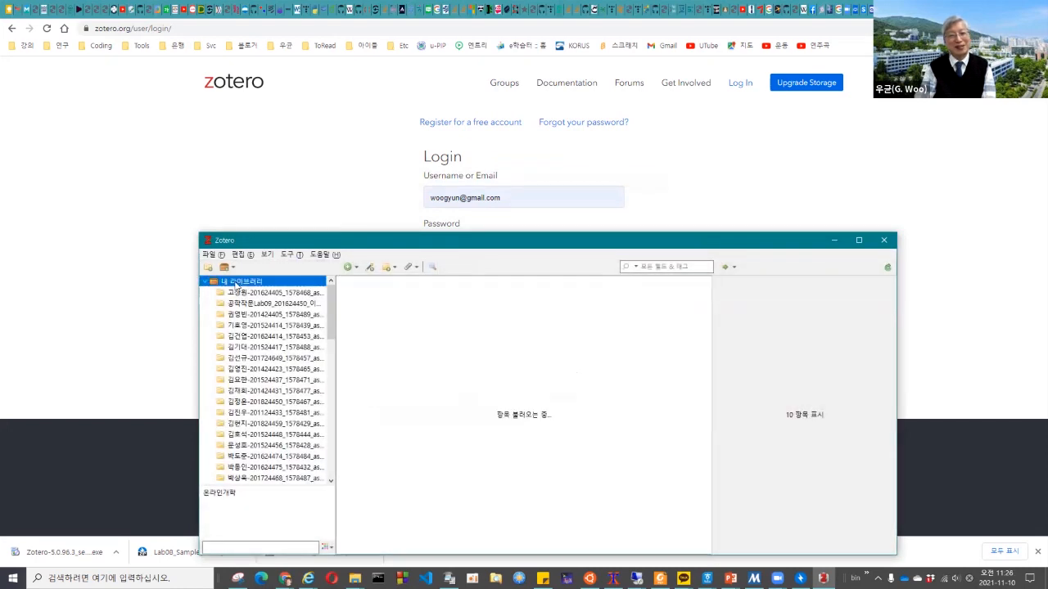
click(262, 304)
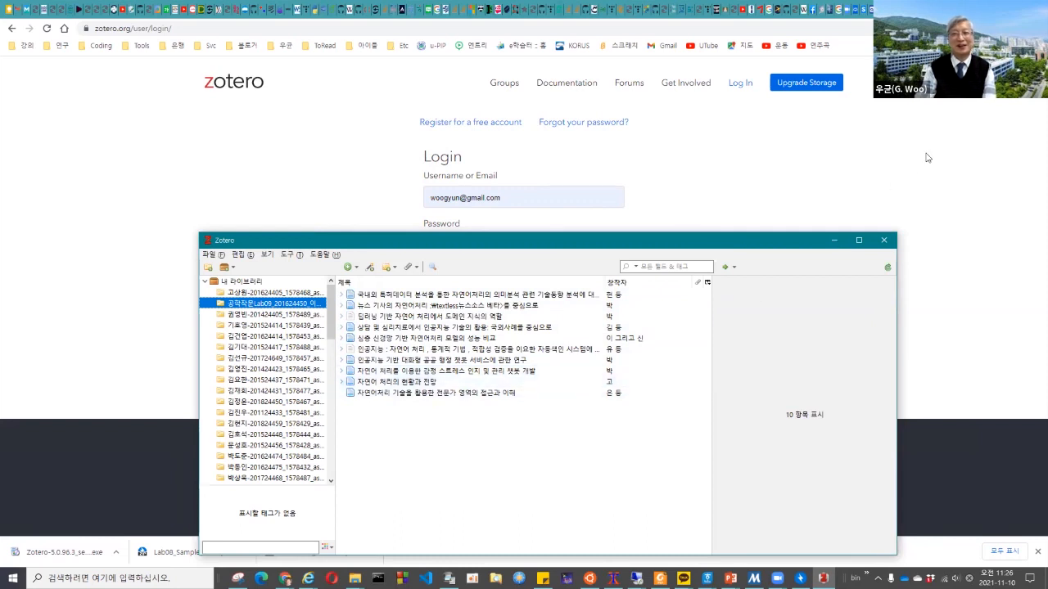
- Switch to the web browser and open dbpia.co.kr
click(747, 28)
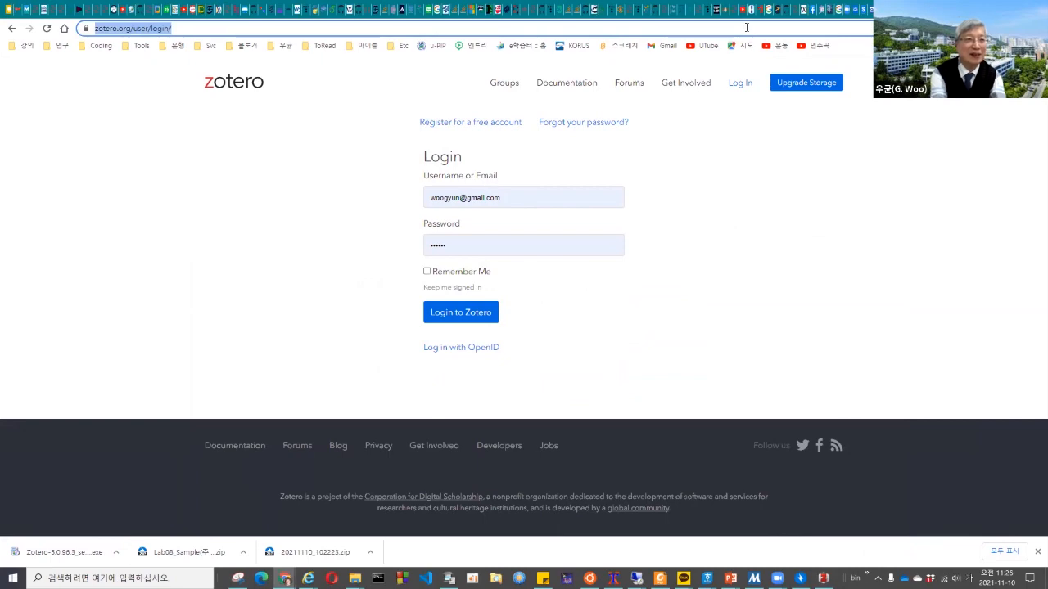
text(ㅊ)
key(BackSpace)
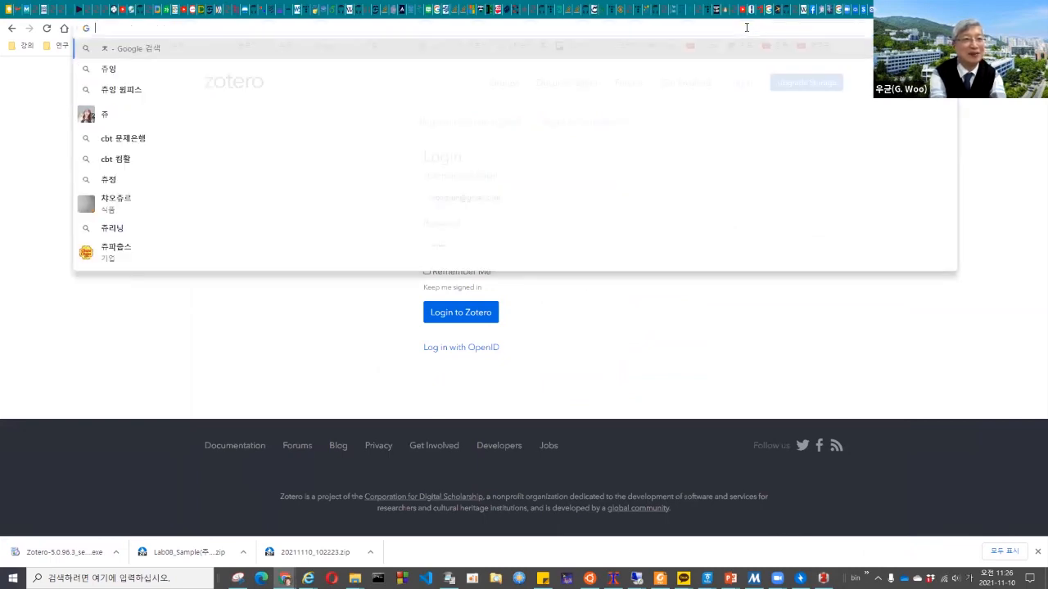
key(Hangul)
text(cb)
key(BackSpace)
key(BackSpace)
text(dbpia.co.kr)
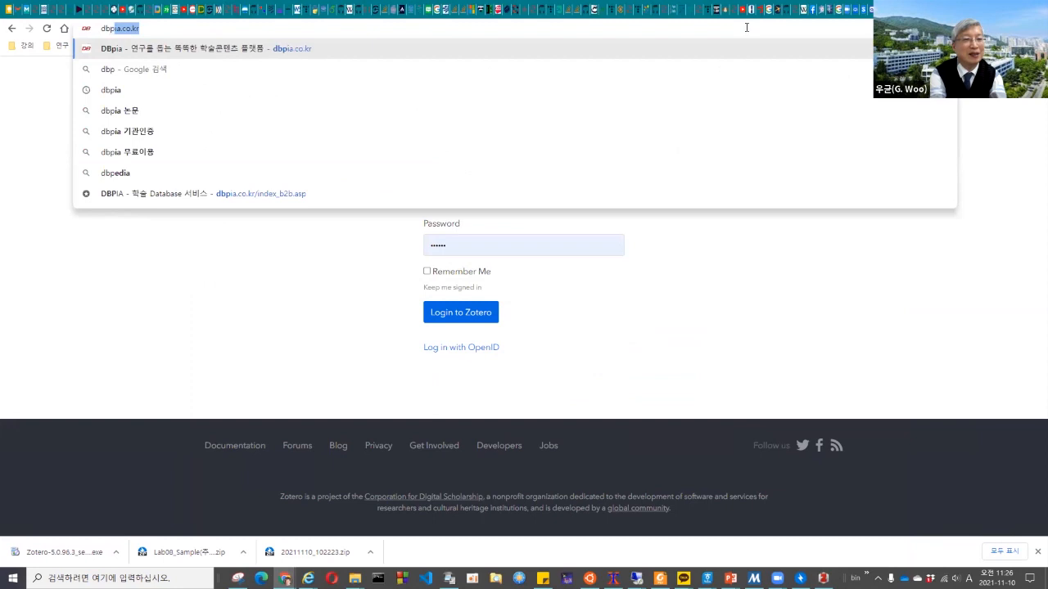
key(Return)
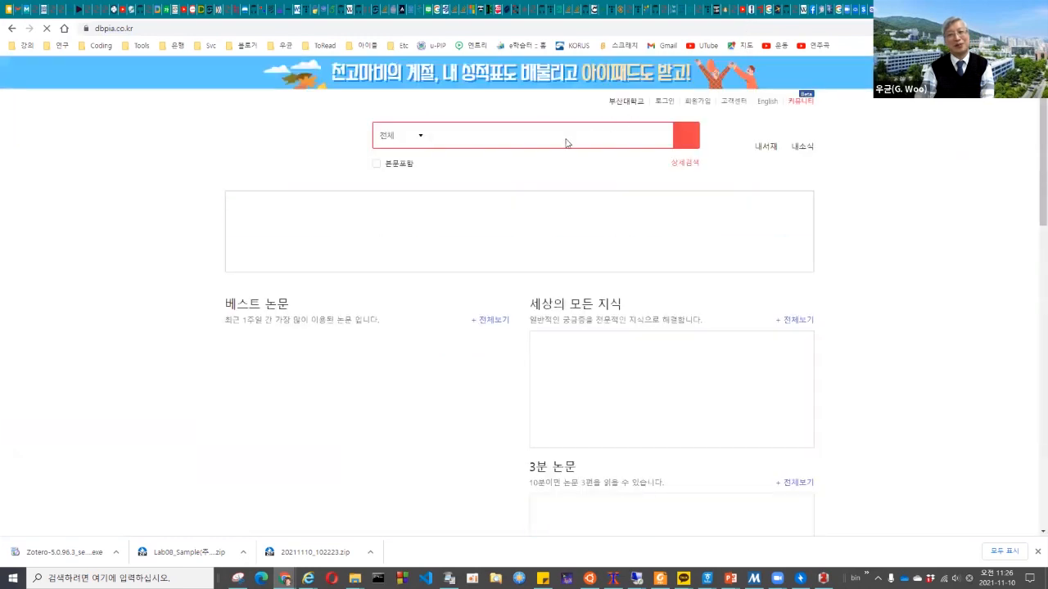
- Search DBpia for "형태소 분석"
click(560, 137)
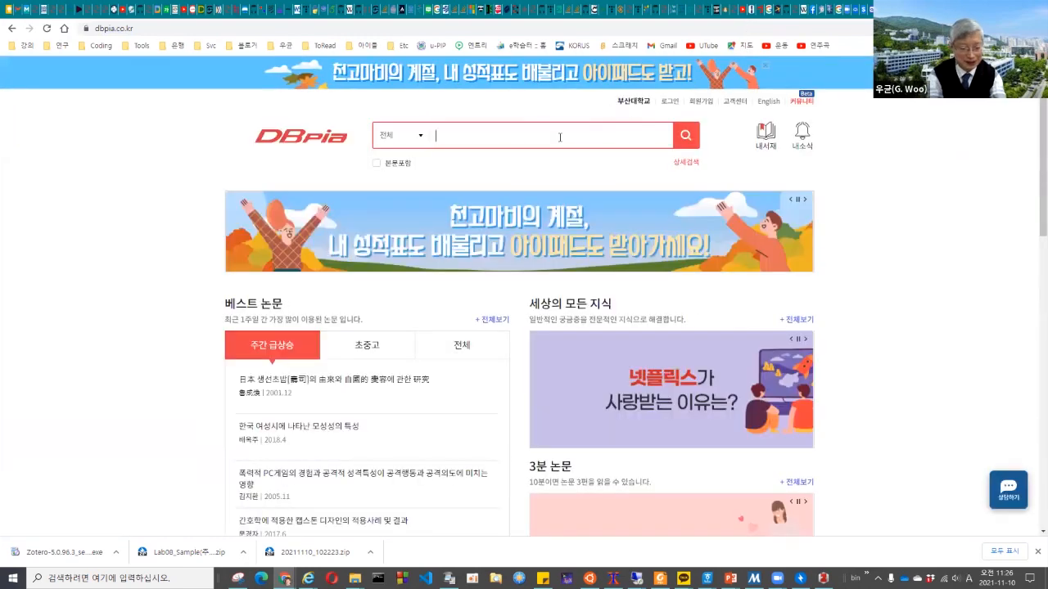
text(형태소 분서)
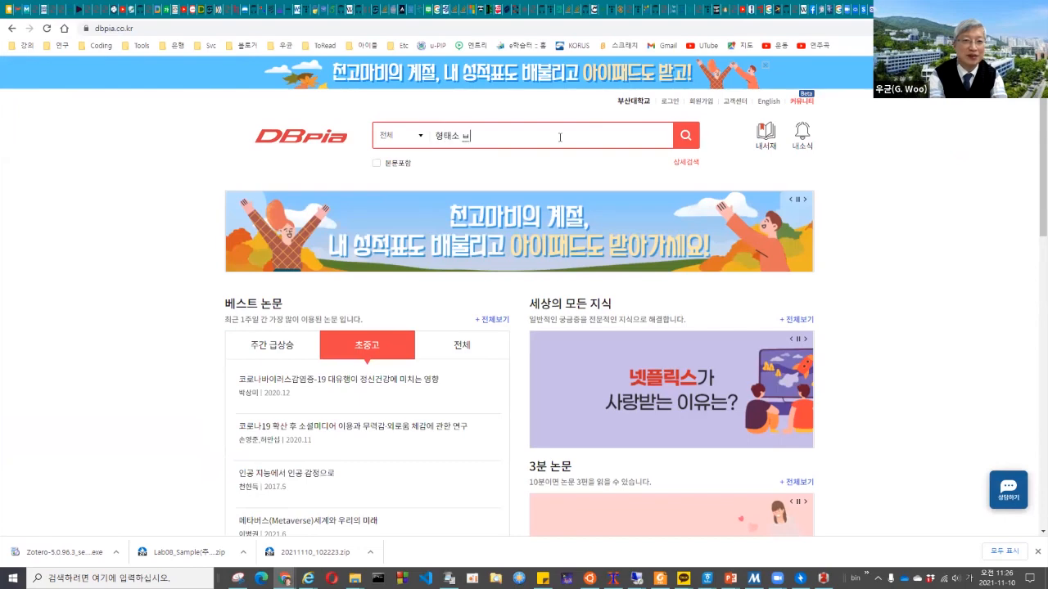
text(ㄱ)
key(Return)
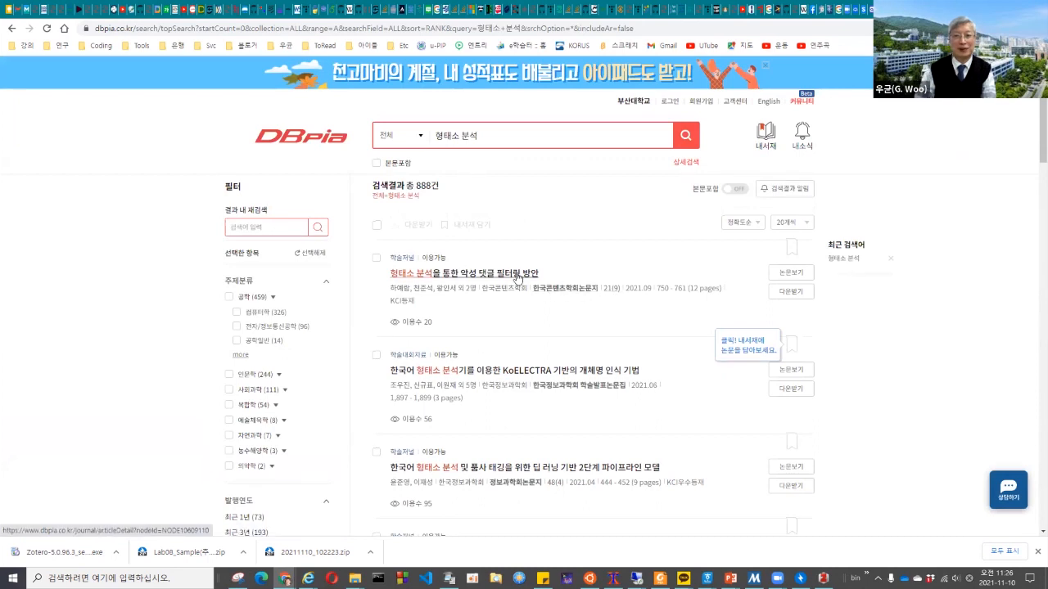
- Open the article "형태소 분석을 통한 악성 댓글 필터링 방안" and save it to Zotero's 공학작문Lab09 collection
click(517, 276)
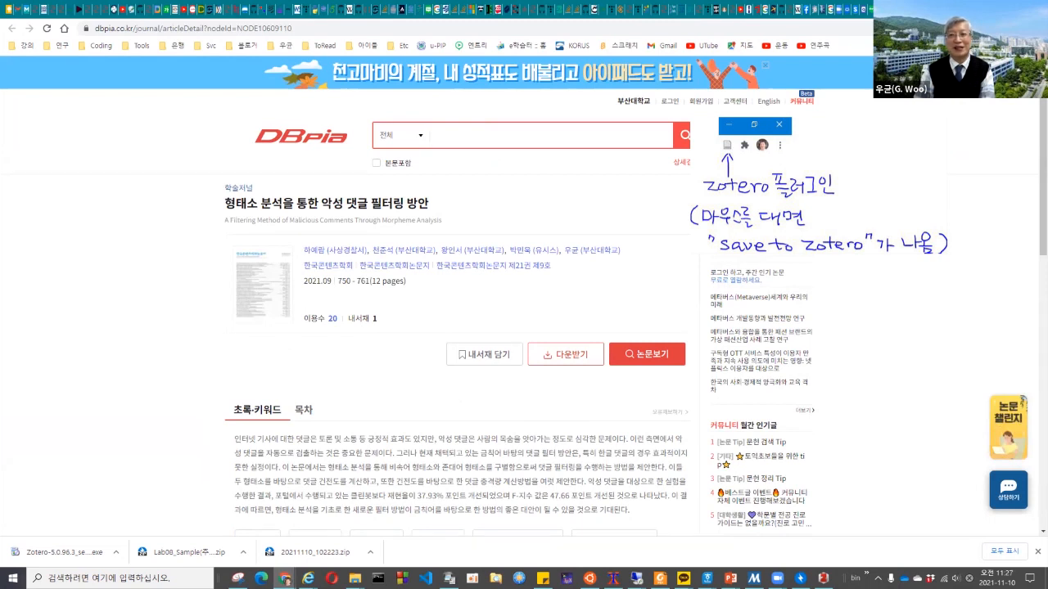
click(983, 28)
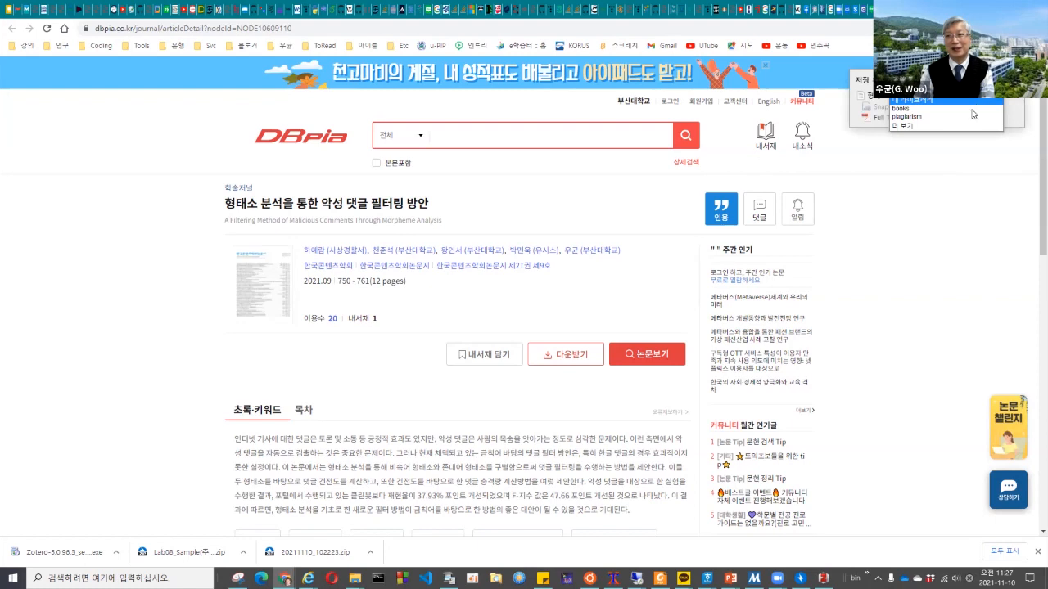
click(975, 130)
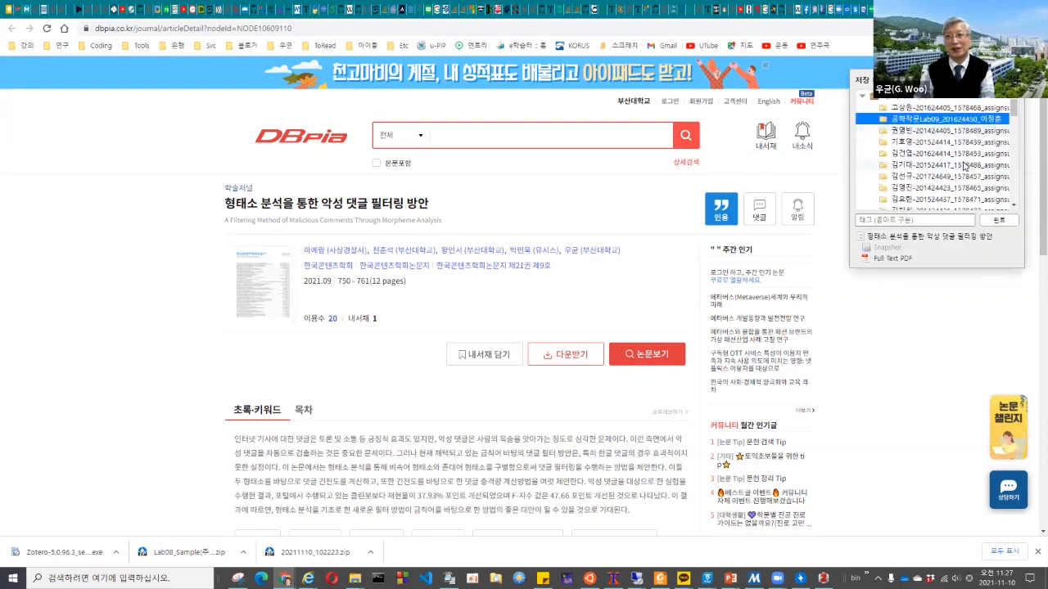
click(999, 222)
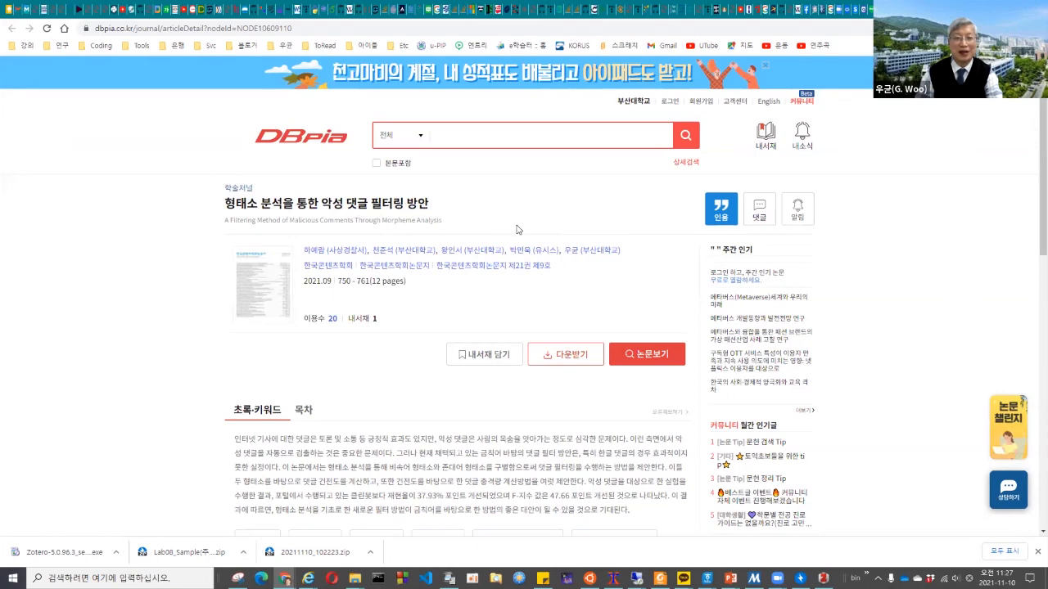
- Switch to Zotero and compare the details of the newly saved article with the first two entries in the collection
key(alt+Tab)
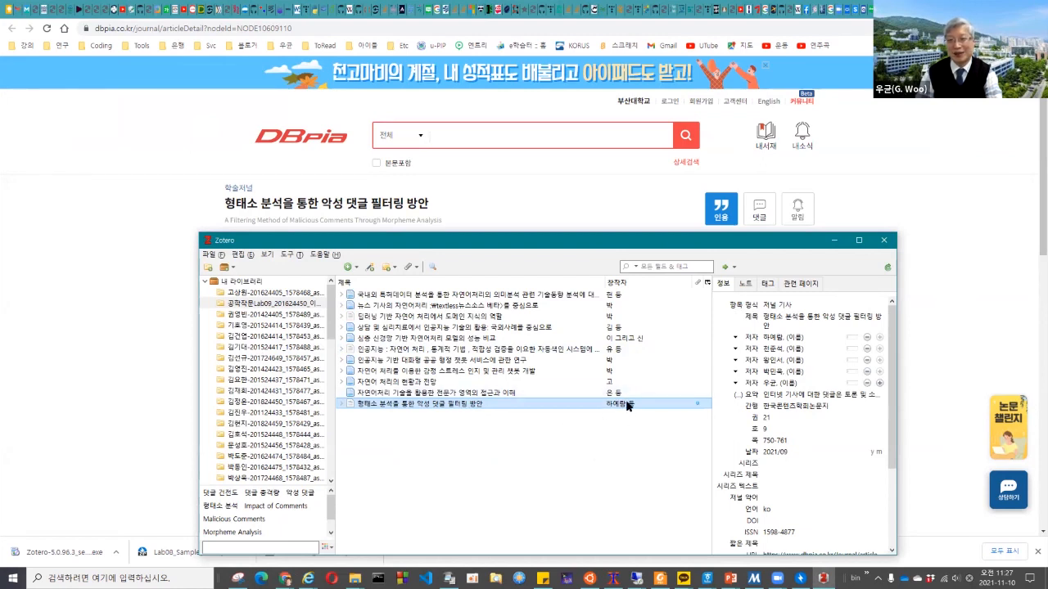
click(504, 296)
click(505, 306)
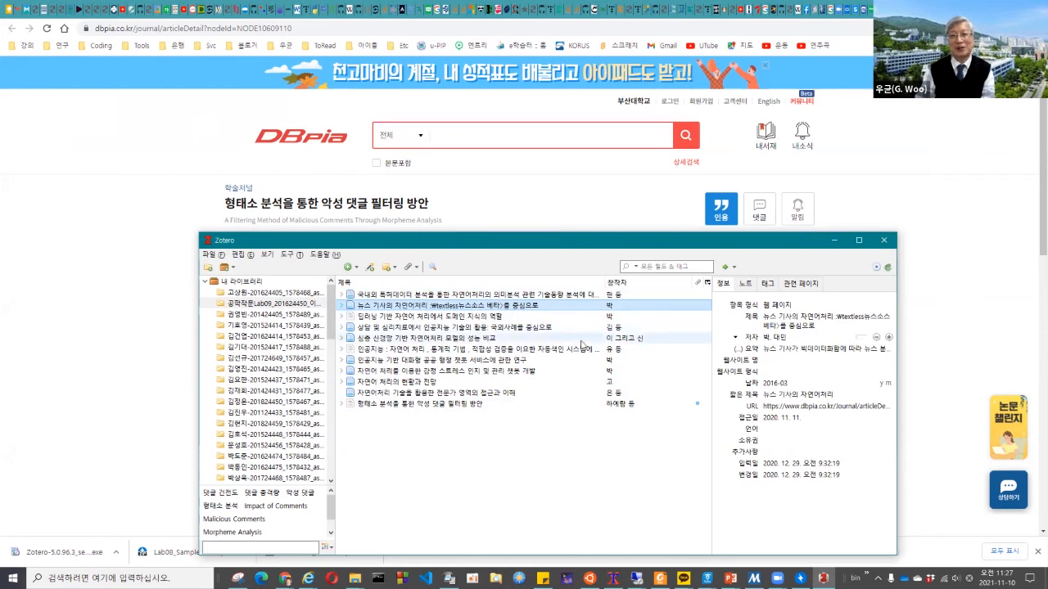
click(475, 404)
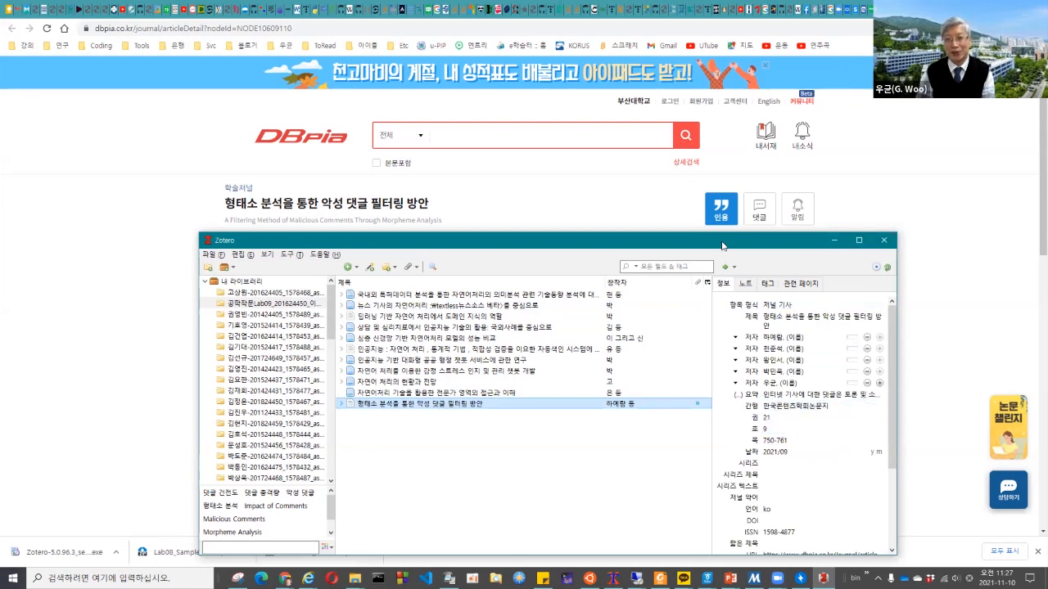
- Enlarge the Zotero window and look through the saved article's bibliographic fields
drag(716, 244, 628, 118)
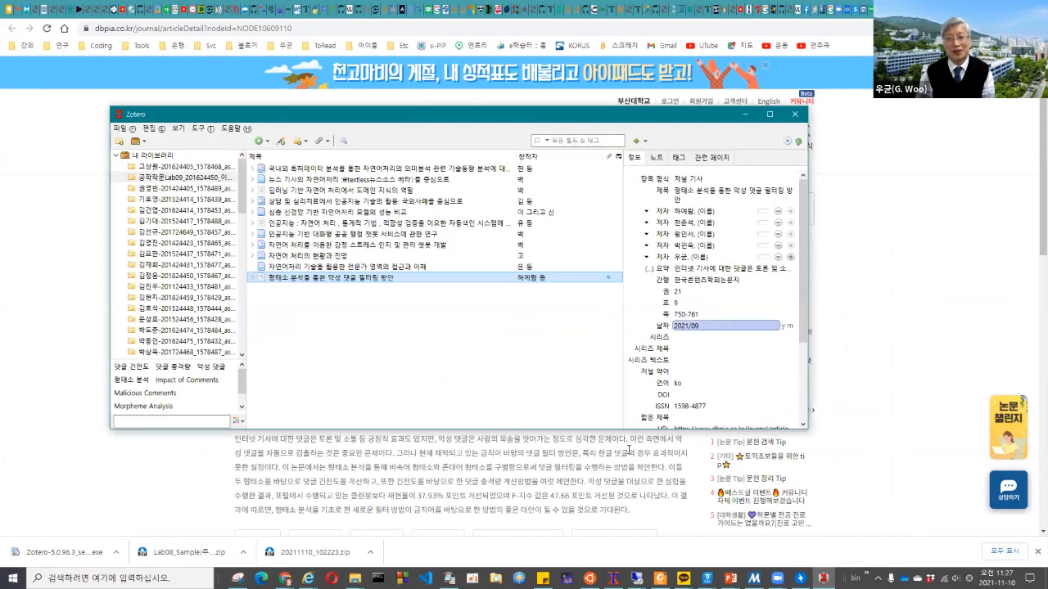
drag(552, 429, 552, 484)
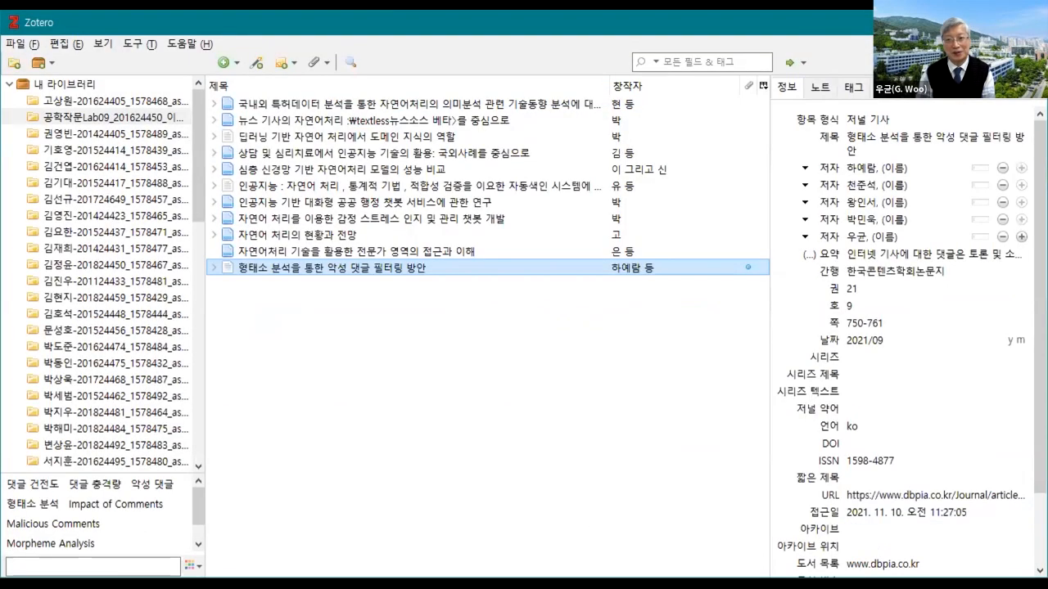
scroll(990, 393, down, 2)
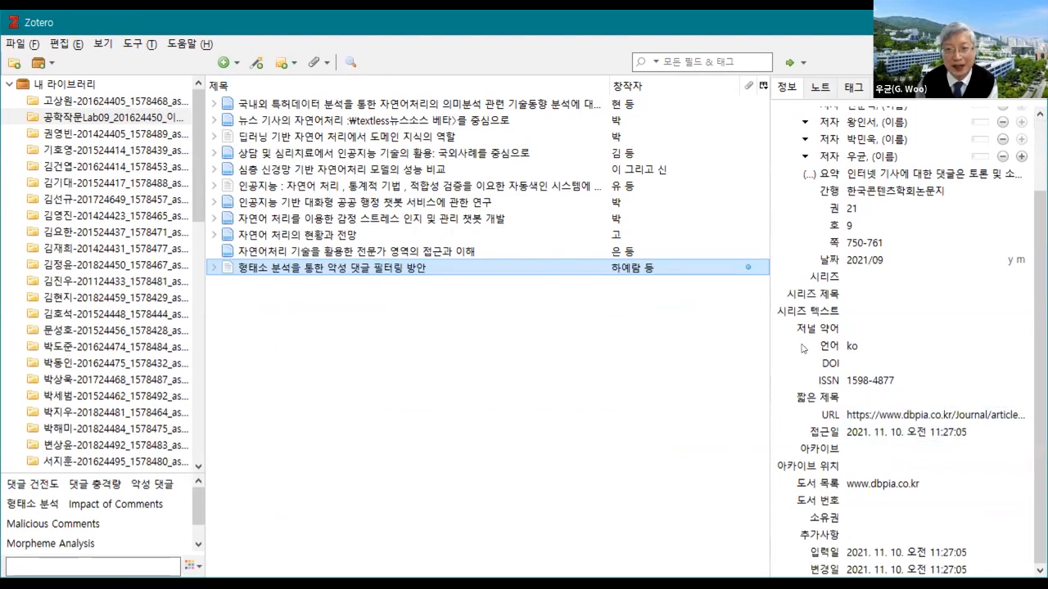
- Add a note to the saved article reading "악성 댓글을 검출하기 위해서 자연어 처리 분야의 형태소 분석기를 활용한 논문."
click(821, 95)
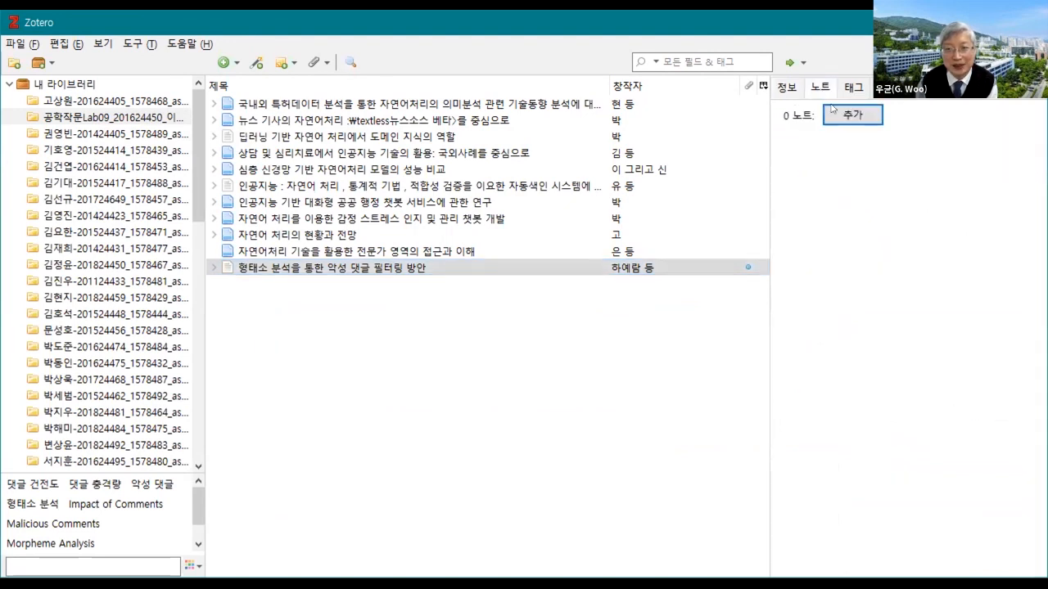
click(851, 117)
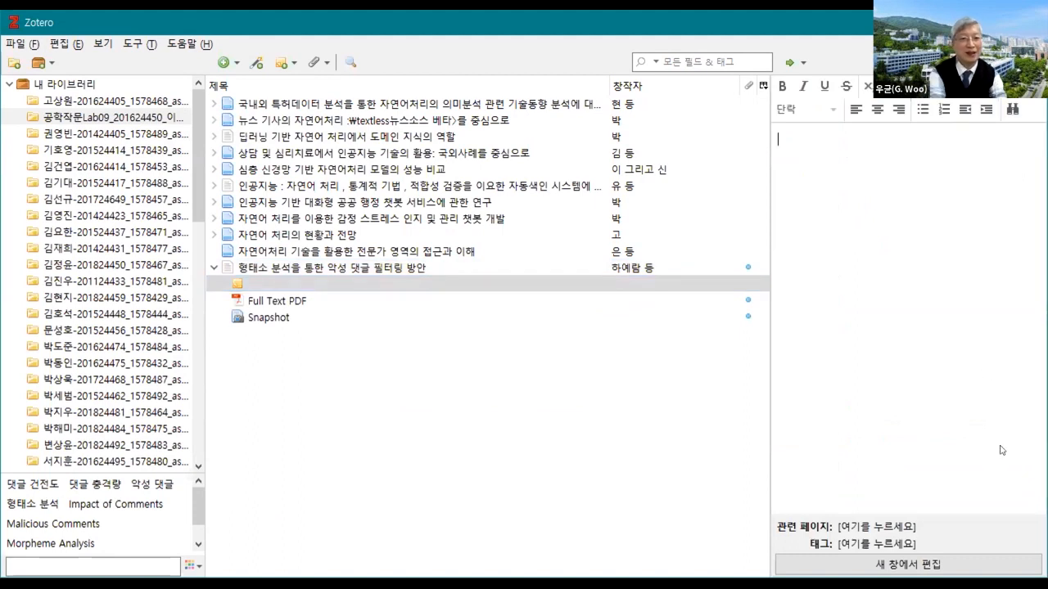
text(악성 댓글을 거)
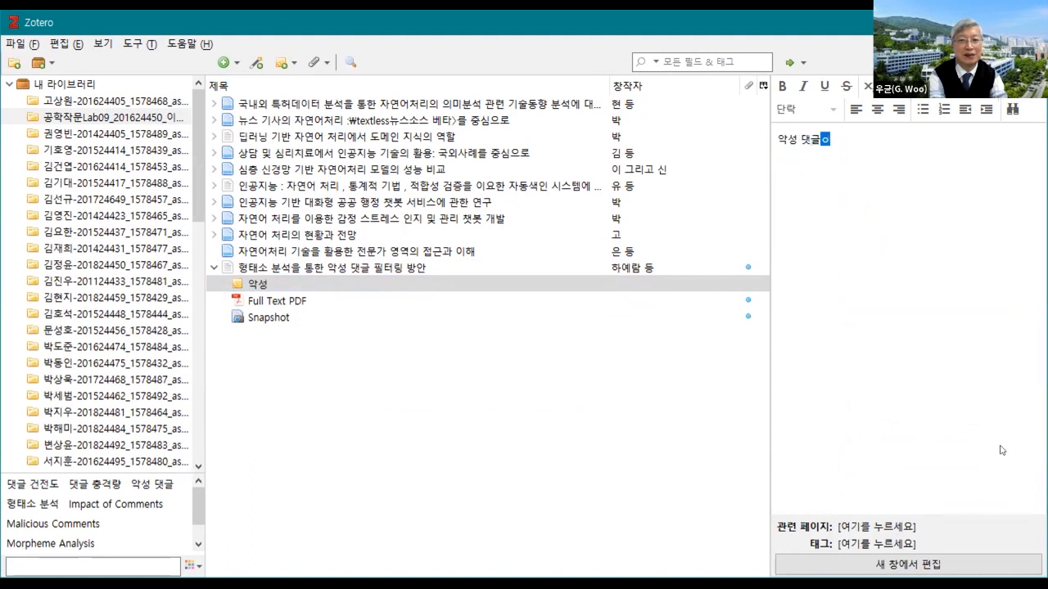
text(출하기 위해)
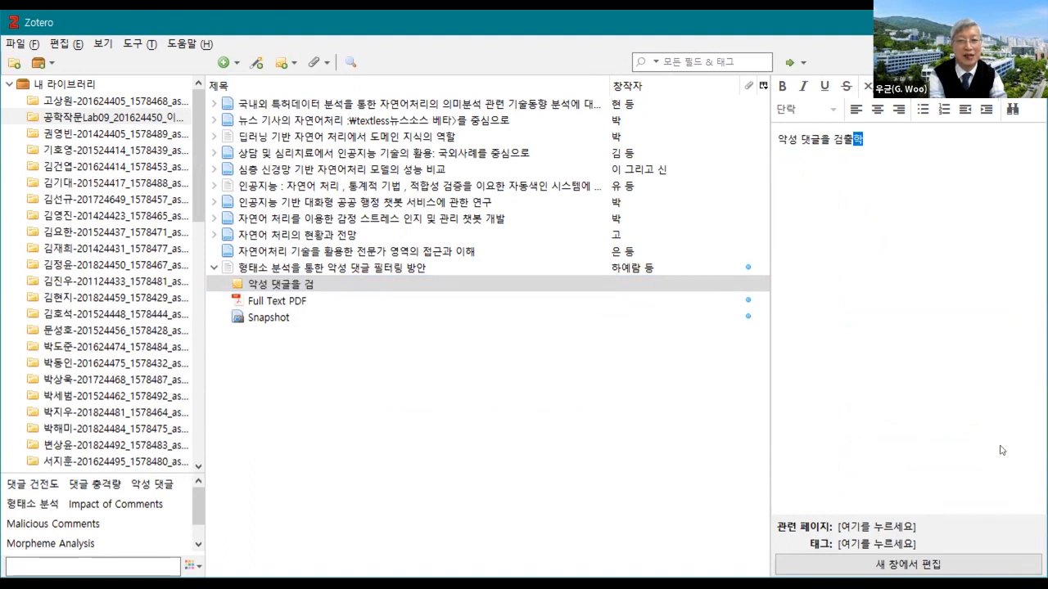
text(서 자연)
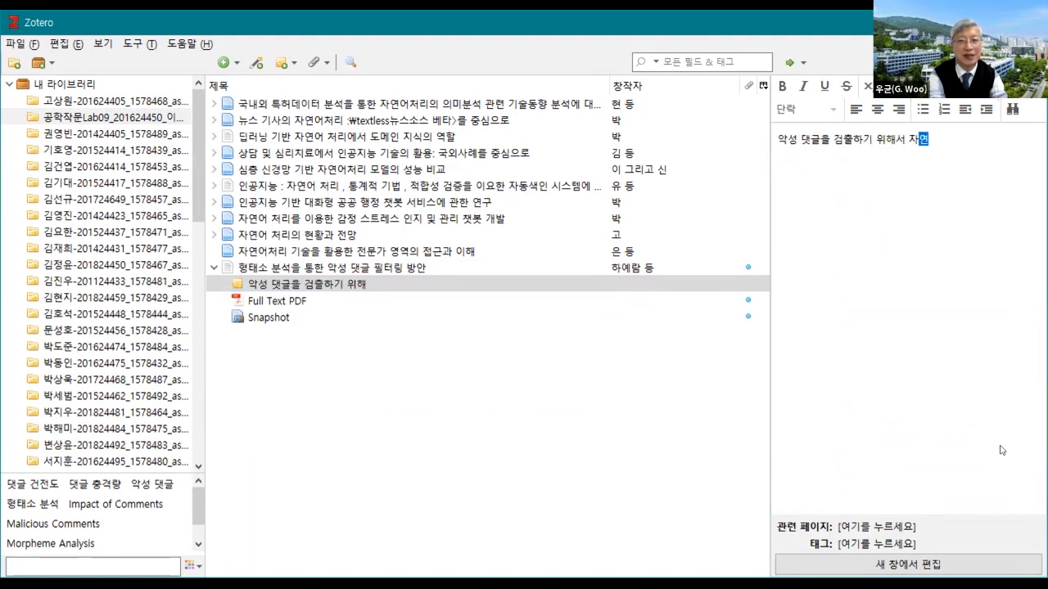
text(어 처리의 형태수)
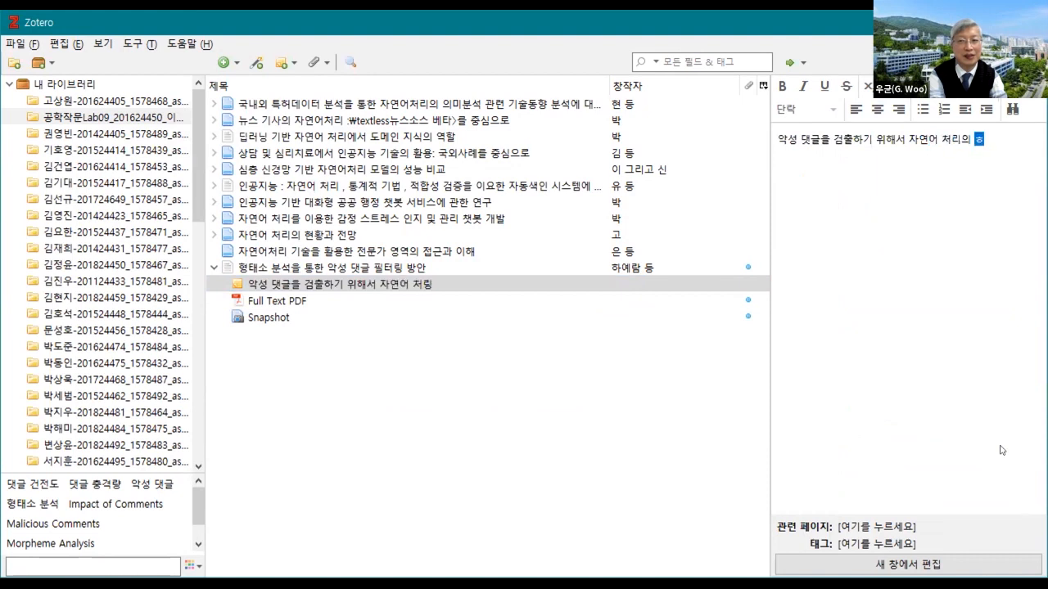
key(BackSpace)
key(BackSpace)
key(BackSpace)
key(BackSpace)
key(BackSpace)
text(분)
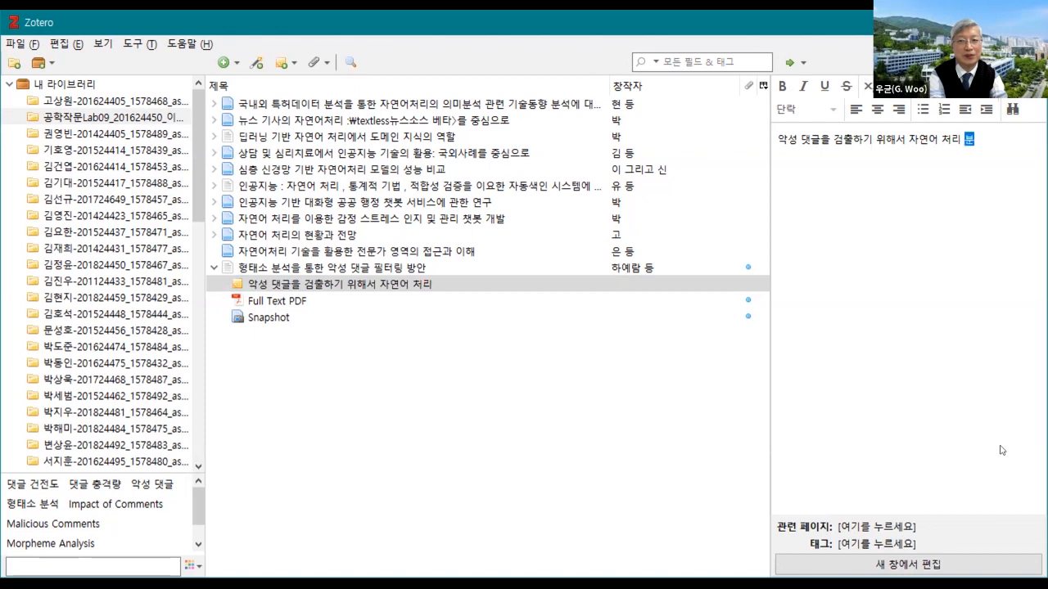
text(야의 형)
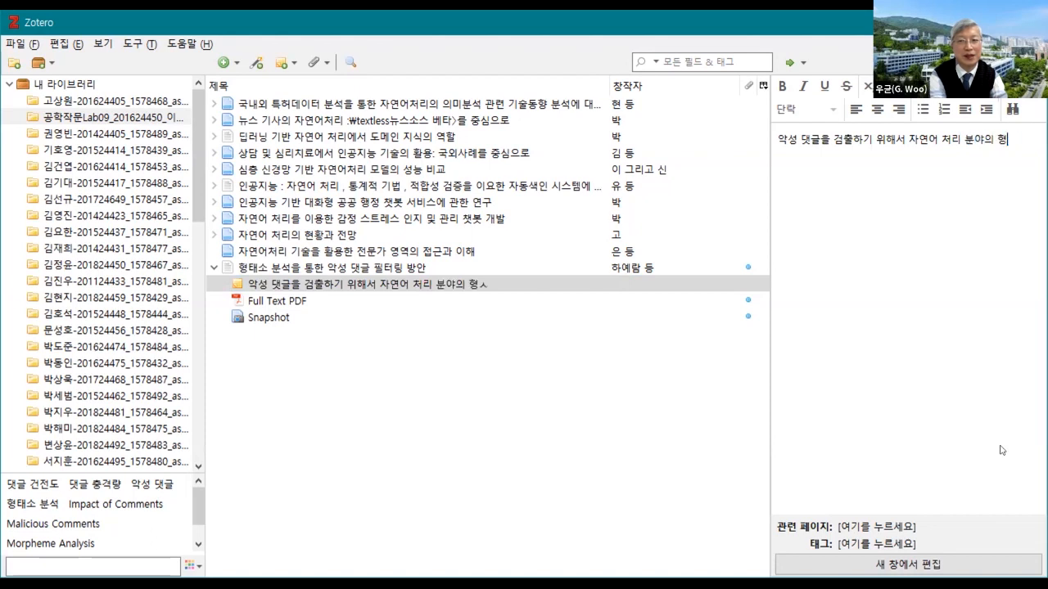
text(태소 ㅂ분석)
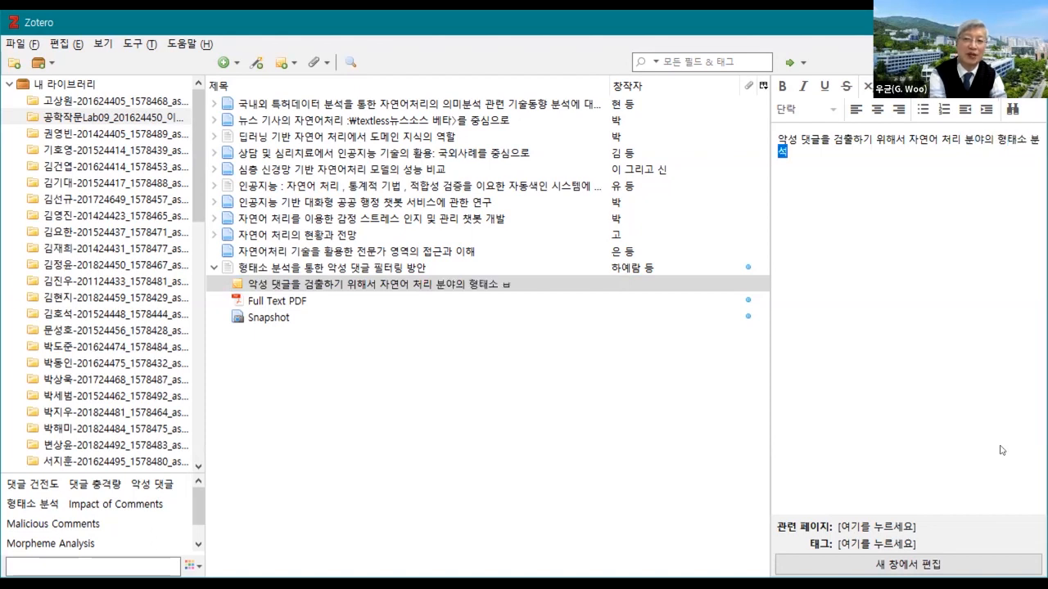
text(기를 합용ㅎ)
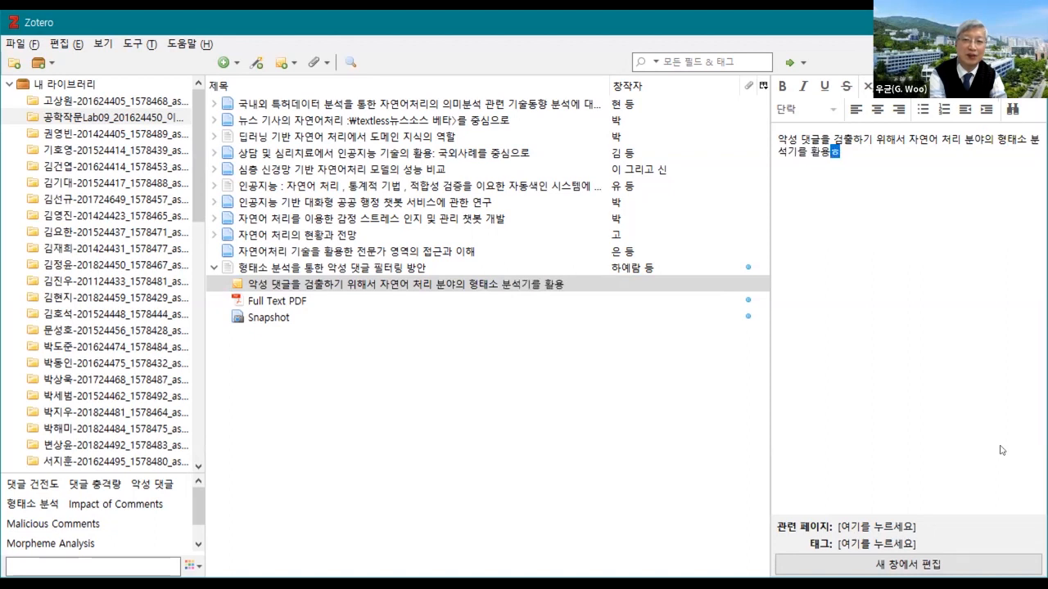
text(한 논문. ㄷ)
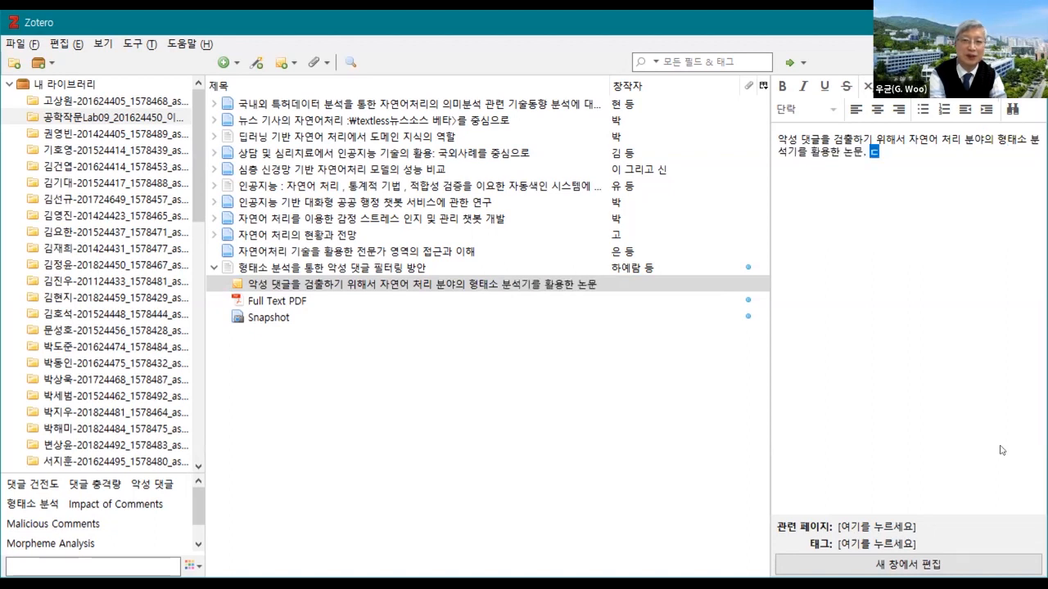
- Extend the article's note with the sentence "악성 댓글 검출율이 네이버보다 월등히 향상되었음."
key(BackSpace)
text(악성 댓ㄱ)
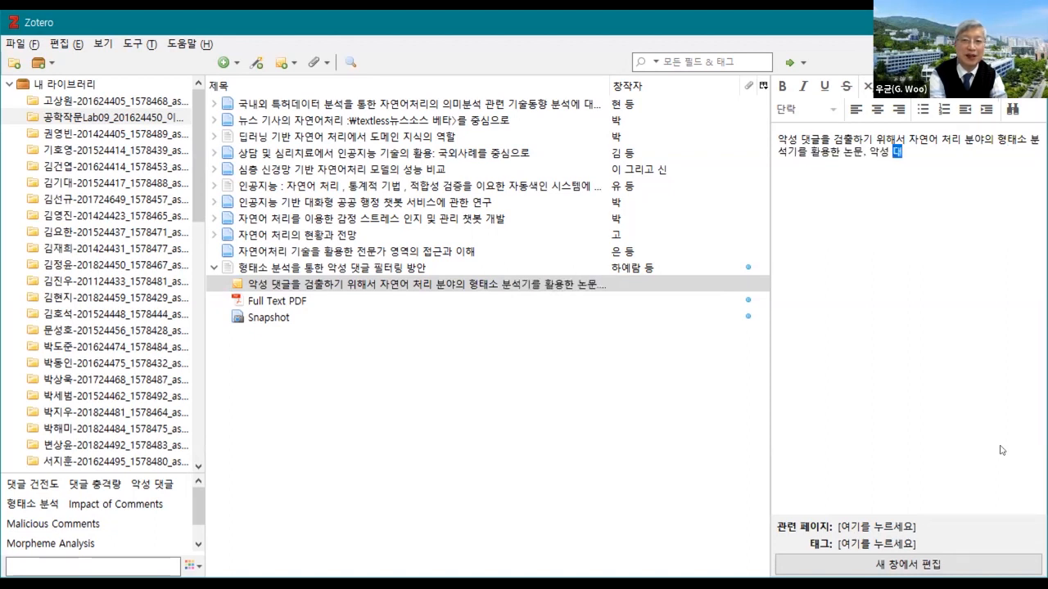
text(글 검출유)
key(BackSpace)
text(을이)
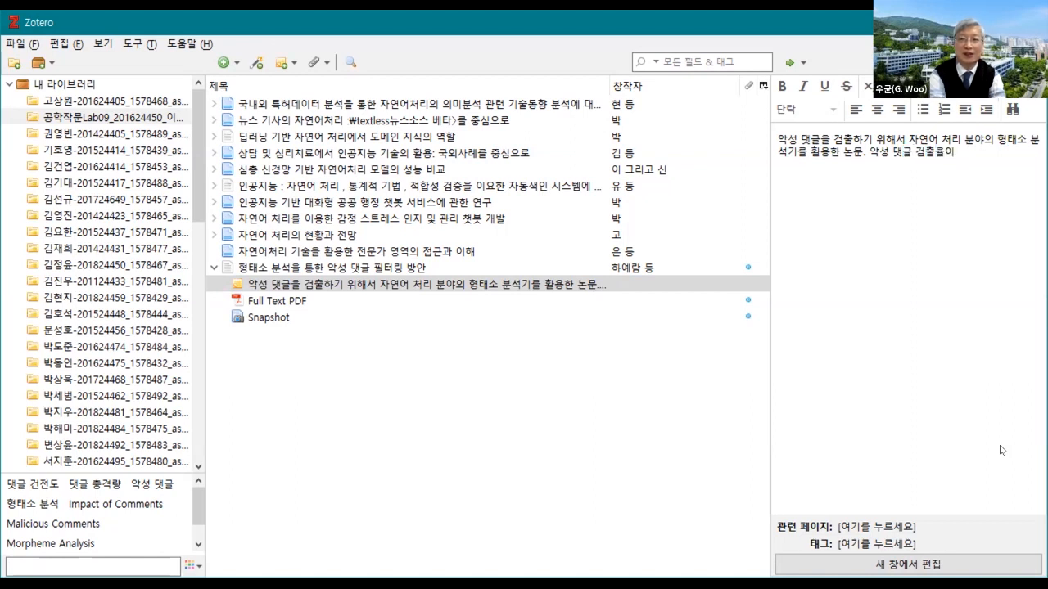
text( 네이버)
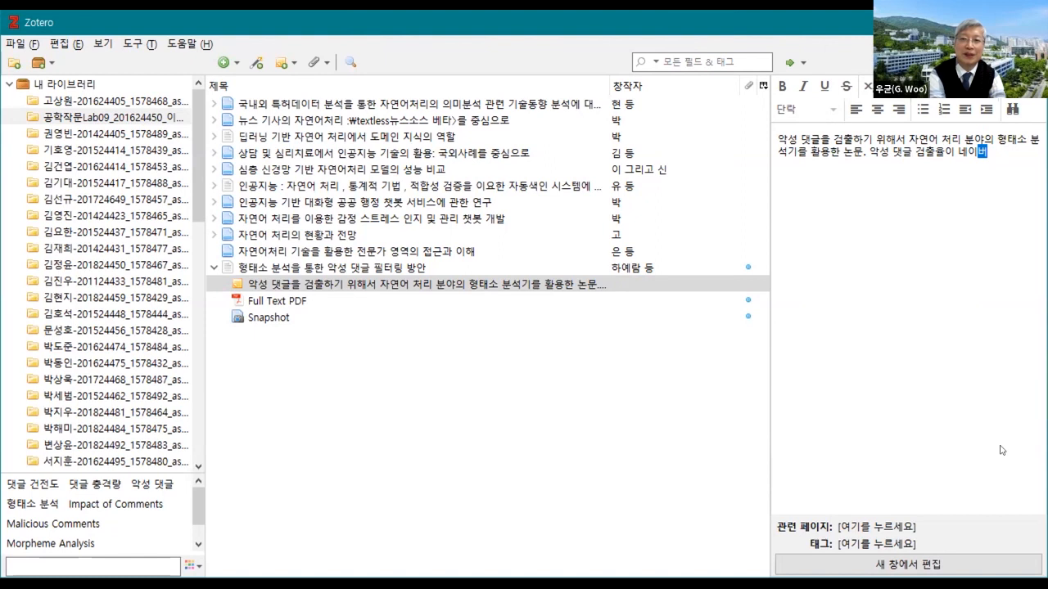
text(보다 )
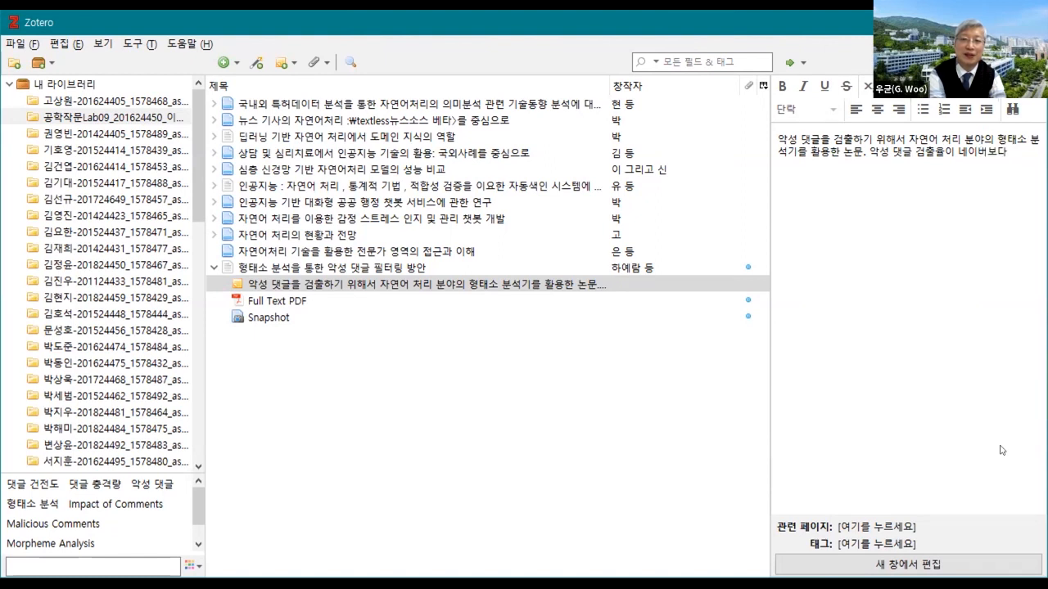
text(ㅇ등히 상ㅅ)
key(BackSpace)
key(BackSpace)
text(향상되어ㅆ음.)
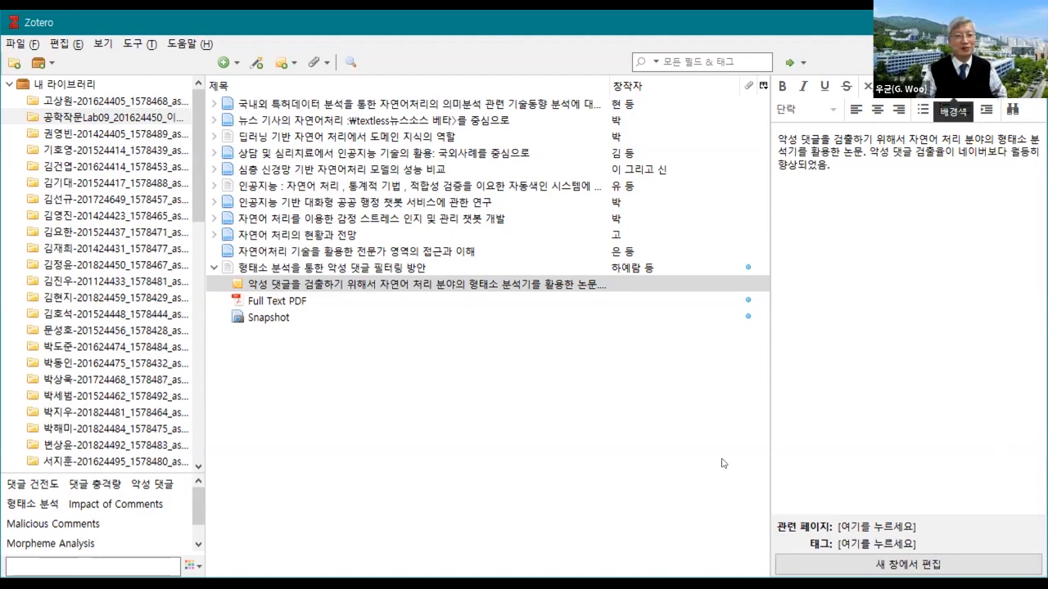
- Consult the article's Full Text PDF attachment and return to its note
click(289, 302)
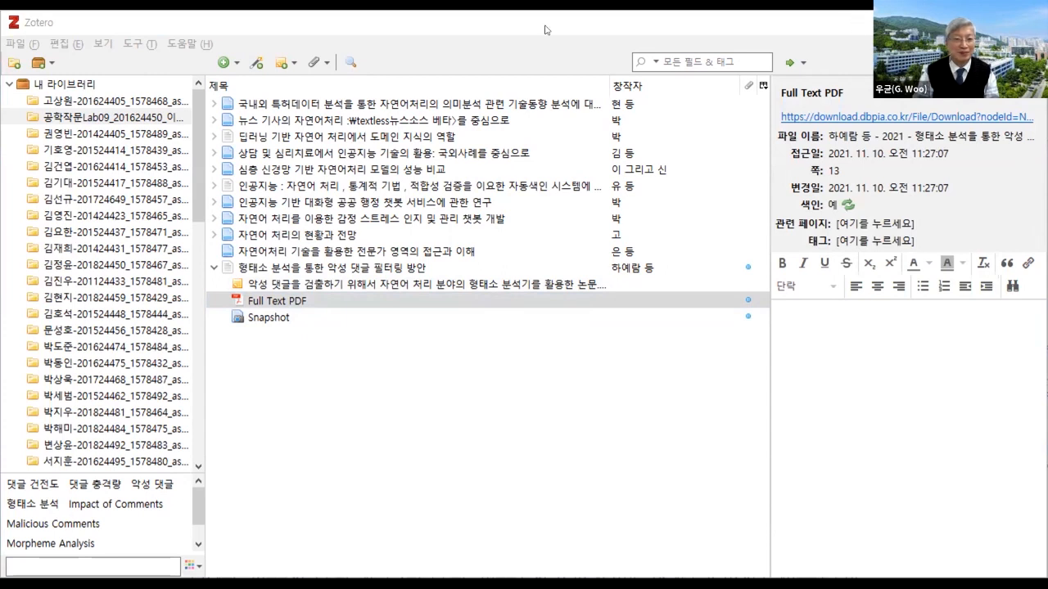
click(856, 297)
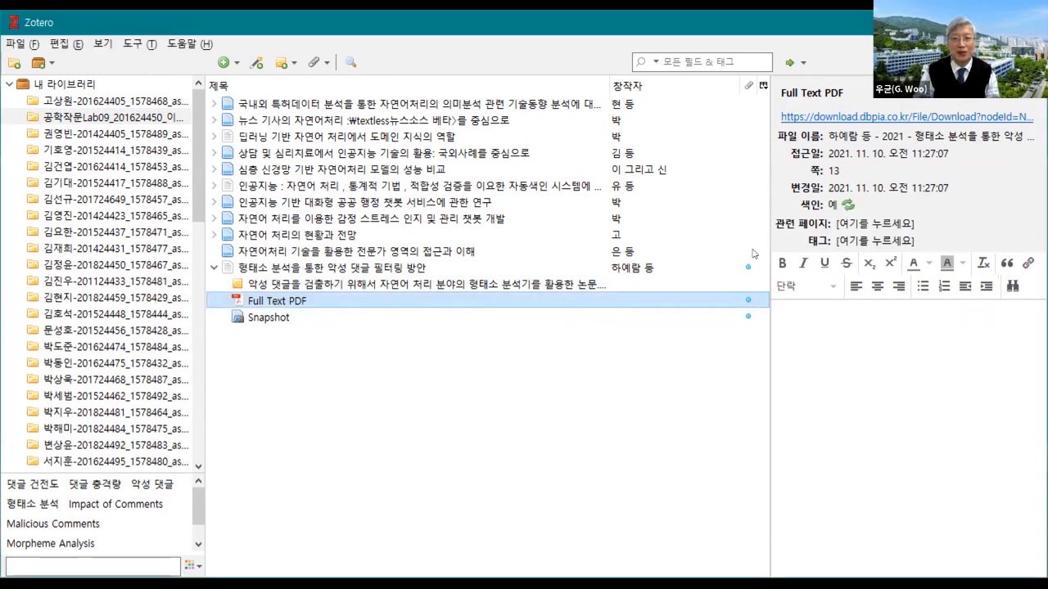
click(573, 284)
click(466, 269)
- Insert "(재현율 37.93% 포인트 개선, " after "향상되었음" at the end of the note
click(884, 141)
click(858, 165)
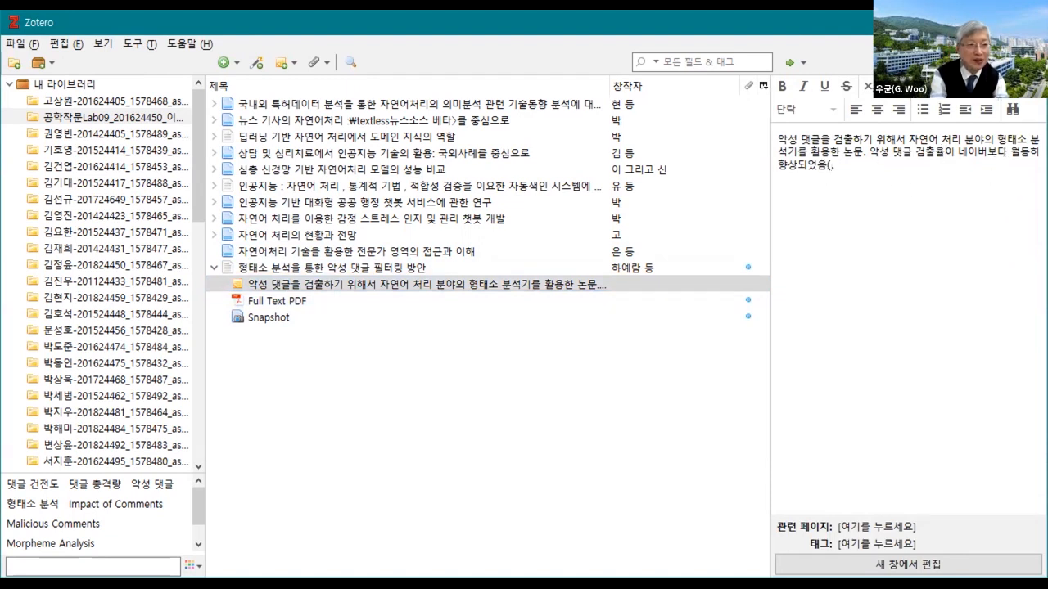
text(재여)
text(현율 37)
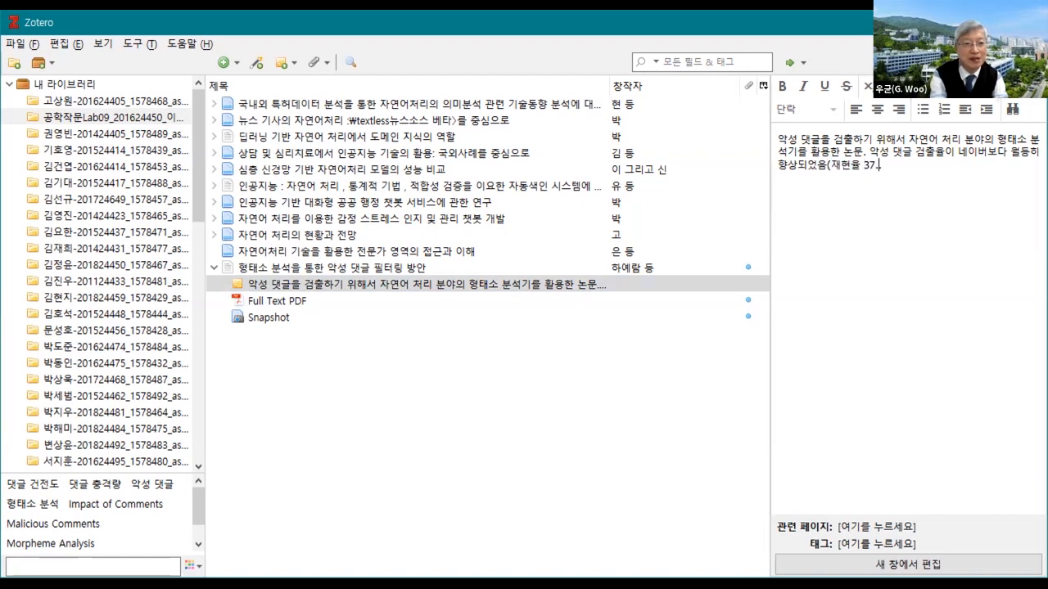
text(.93% 포인트 )
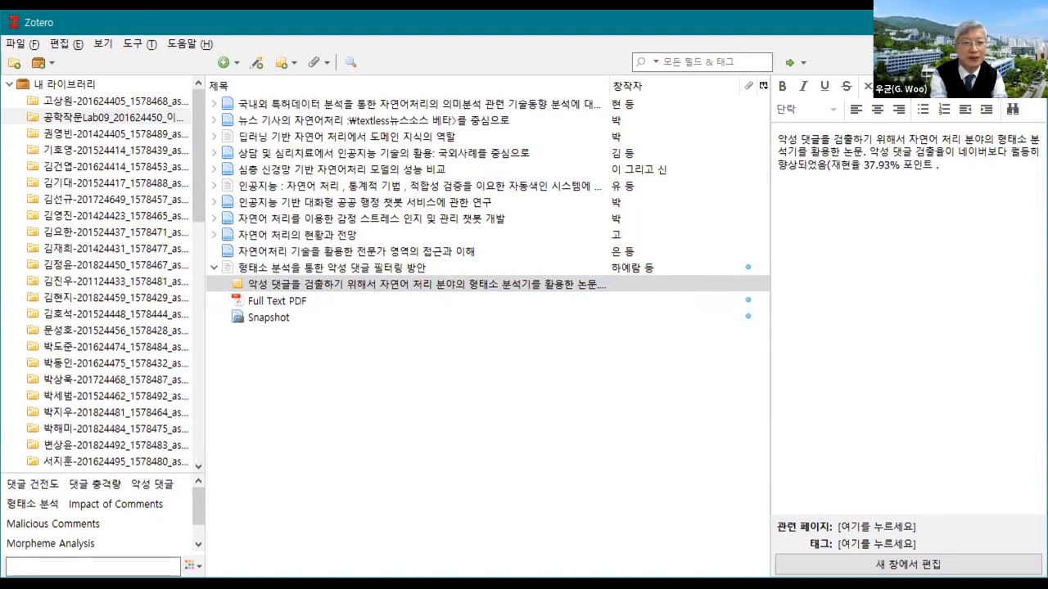
text(개선, )
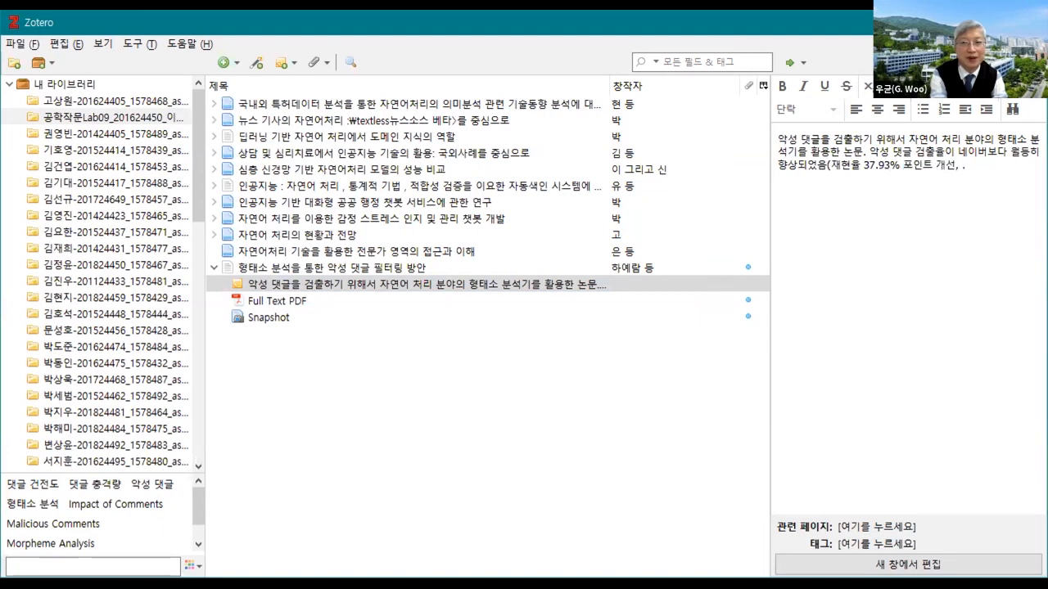
- Complete the parenthetical in the note with "F-지수 47.66 포인트 개선)."
text(F-지수)
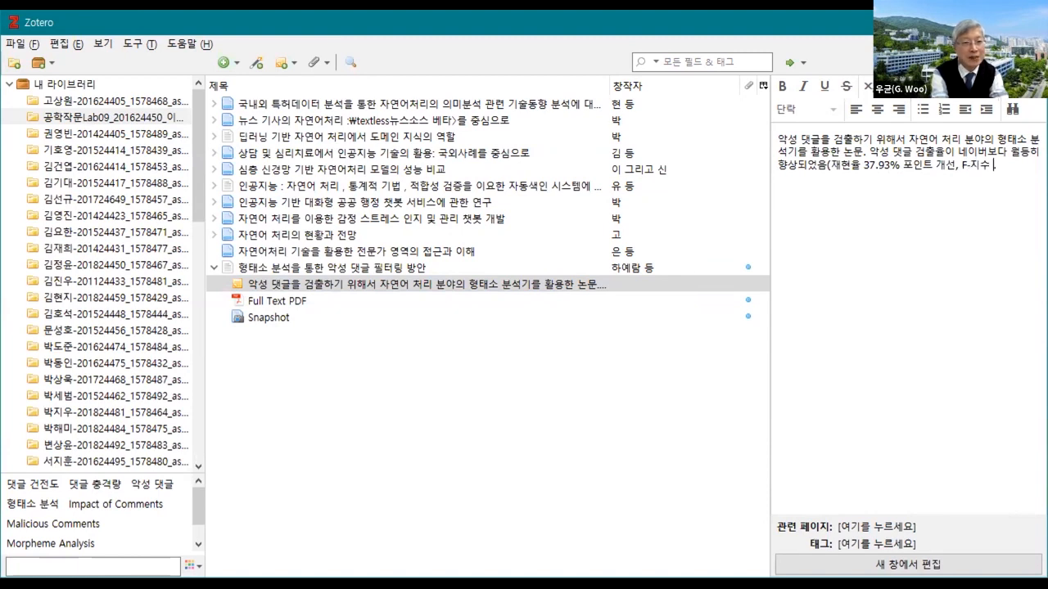
key(alt+Tab)
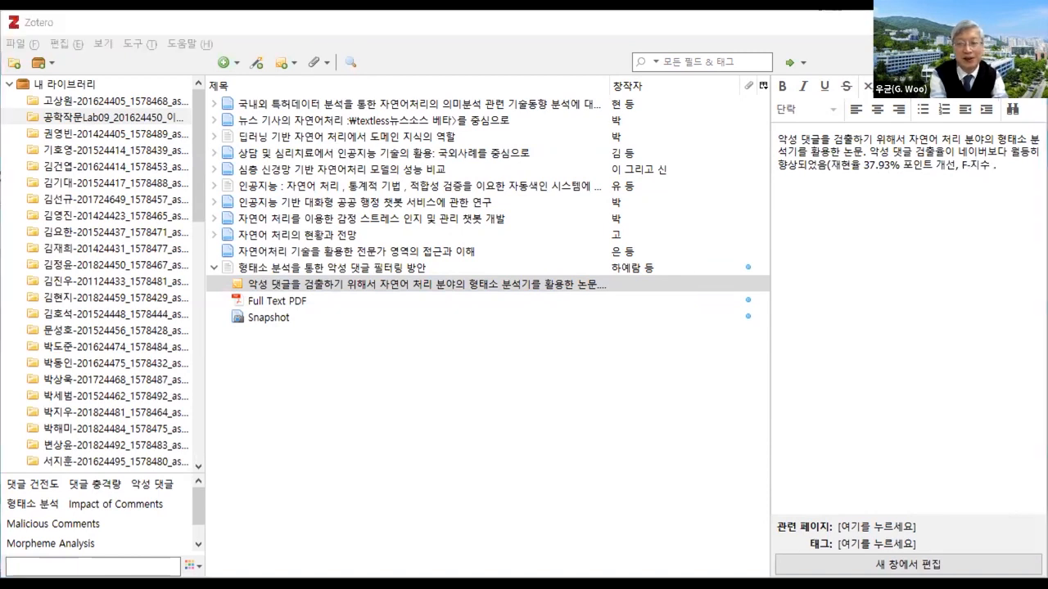
key(alt+Tab)
text(47.66)
key(BackSpace)
text(포인트 개선).)
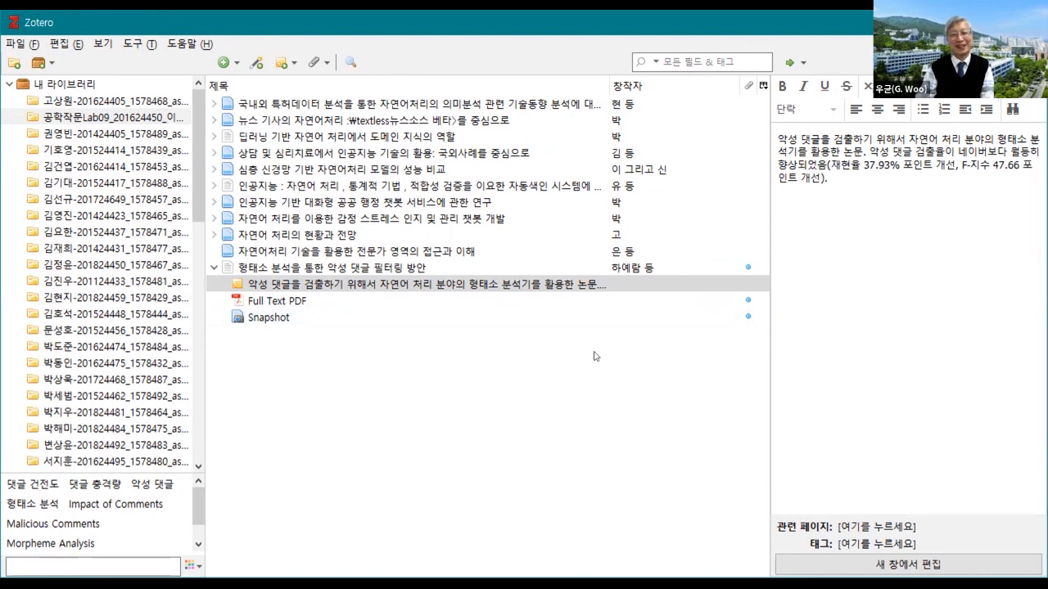
- Review the finished note, the neighbouring entries and the bibliographic details of the article "형태소 분석을 통한 악성 댓글 필터링 방안"
click(383, 283)
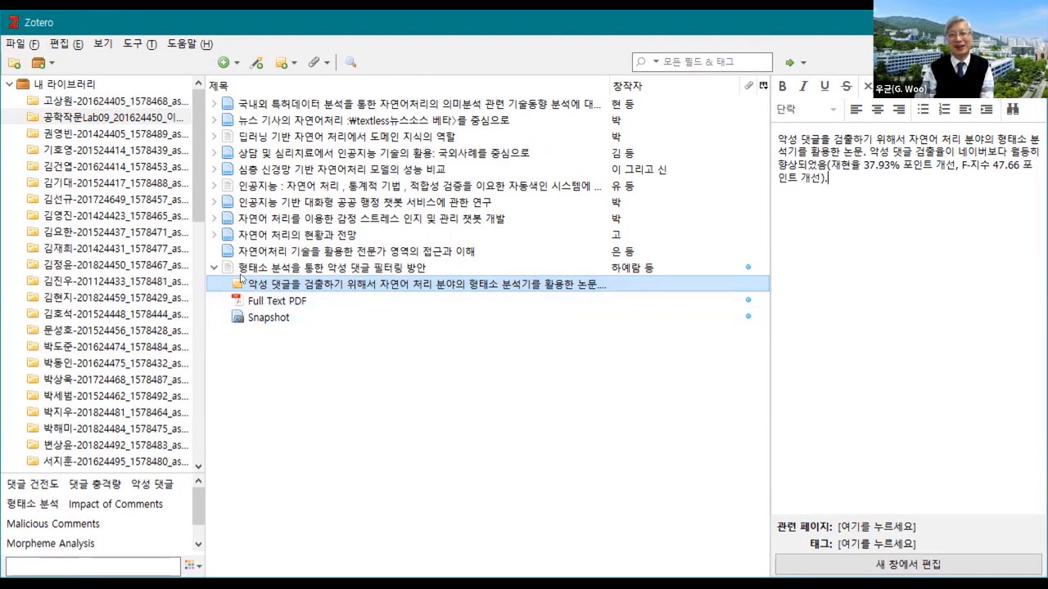
click(213, 233)
click(212, 233)
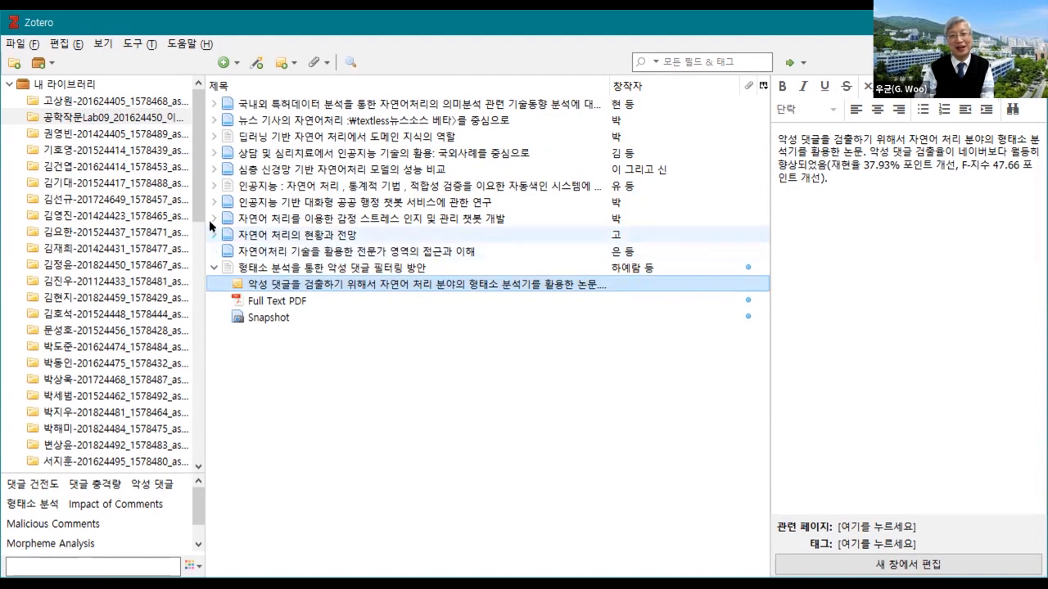
click(215, 218)
click(215, 218)
click(270, 268)
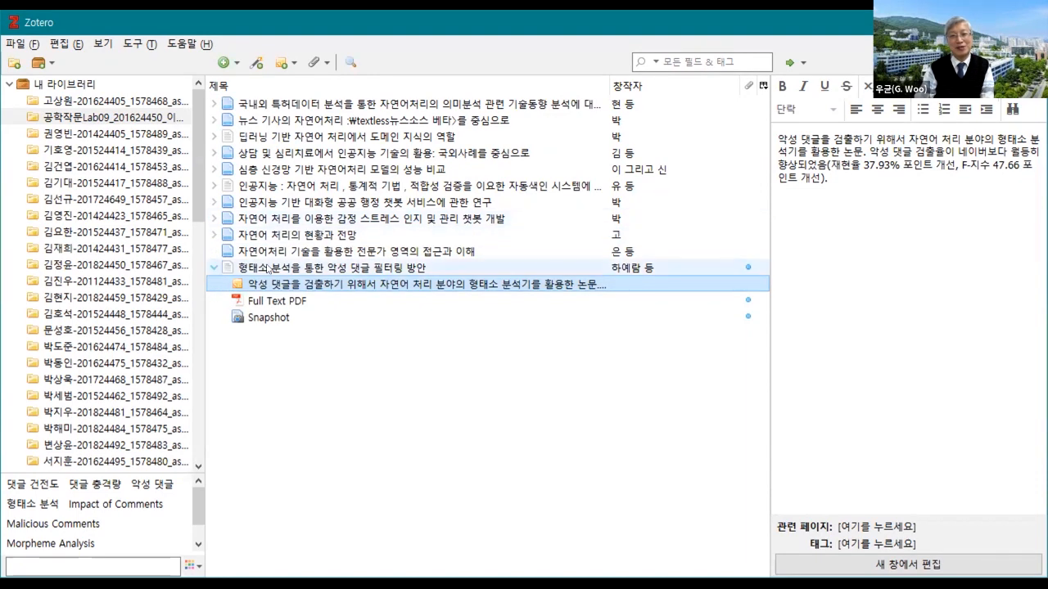
click(787, 88)
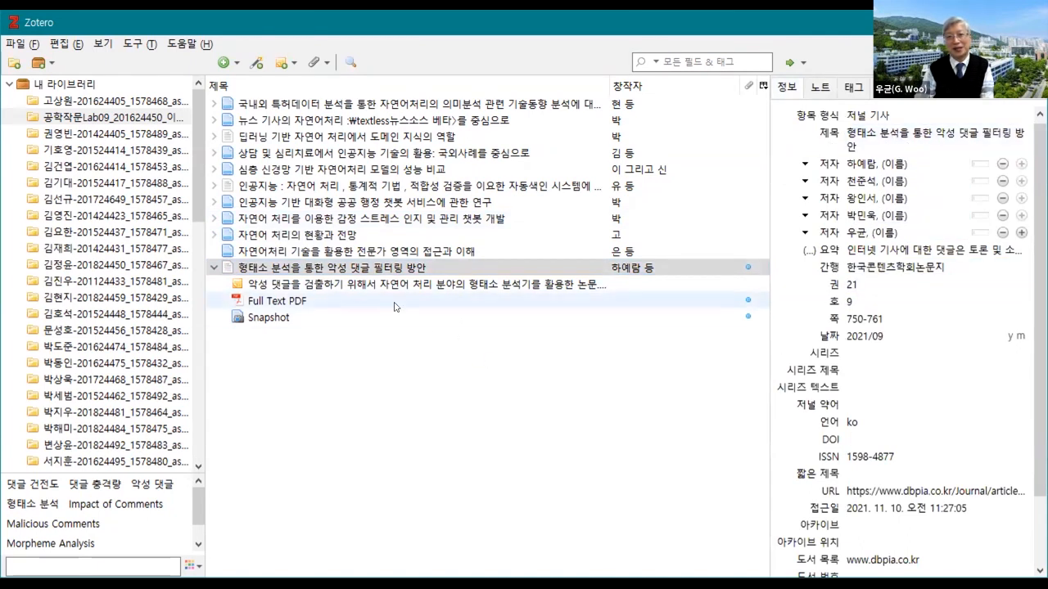
click(350, 270)
- In the entry "자연어처리 기술을 활용한 전문가 영역의 접근과 이해", remove the first author and add them again with the full name as surname
click(347, 254)
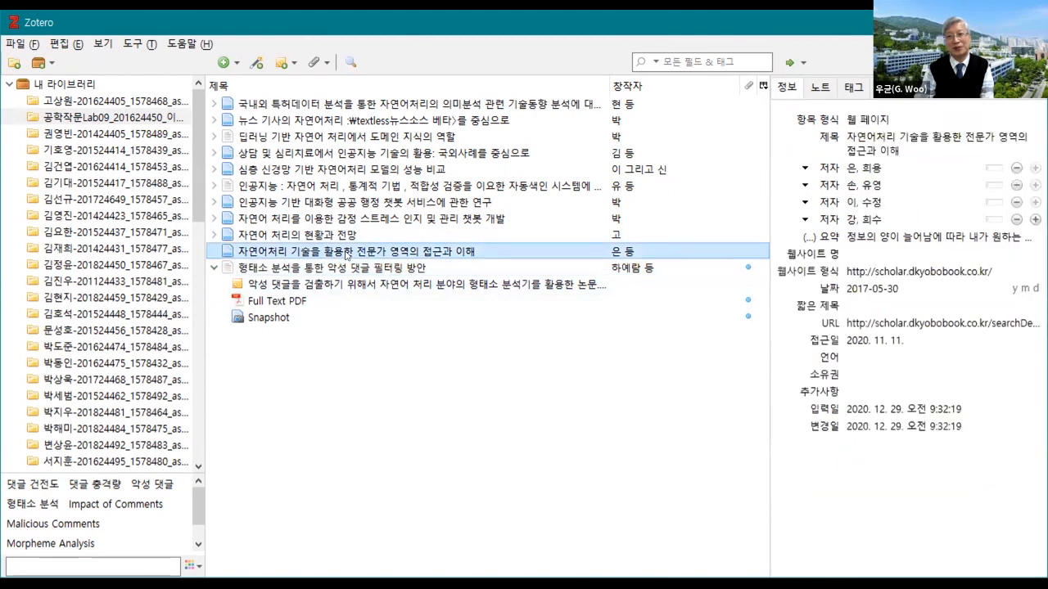
click(853, 169)
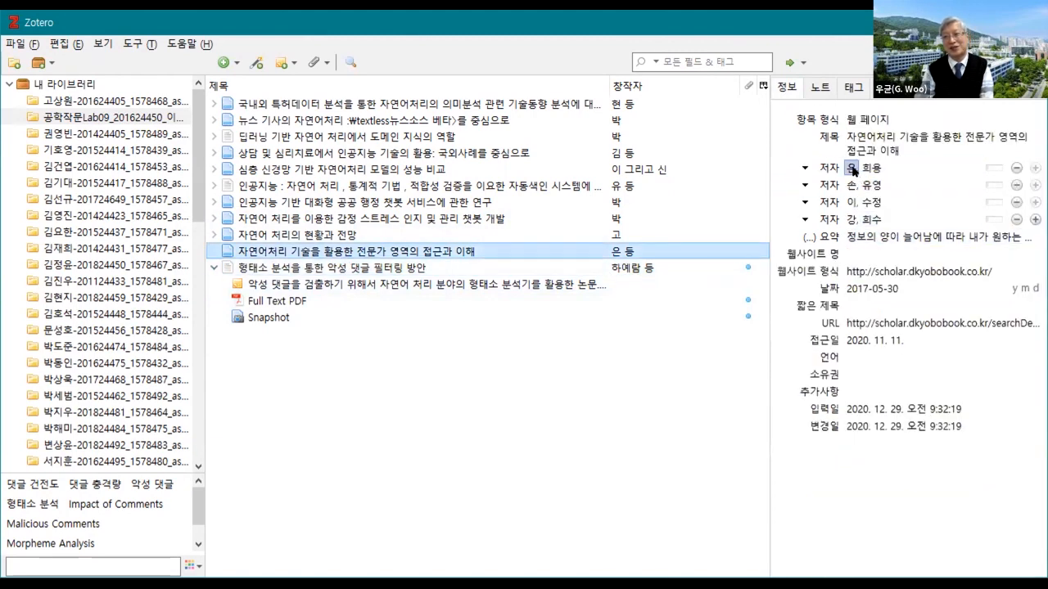
click(892, 253)
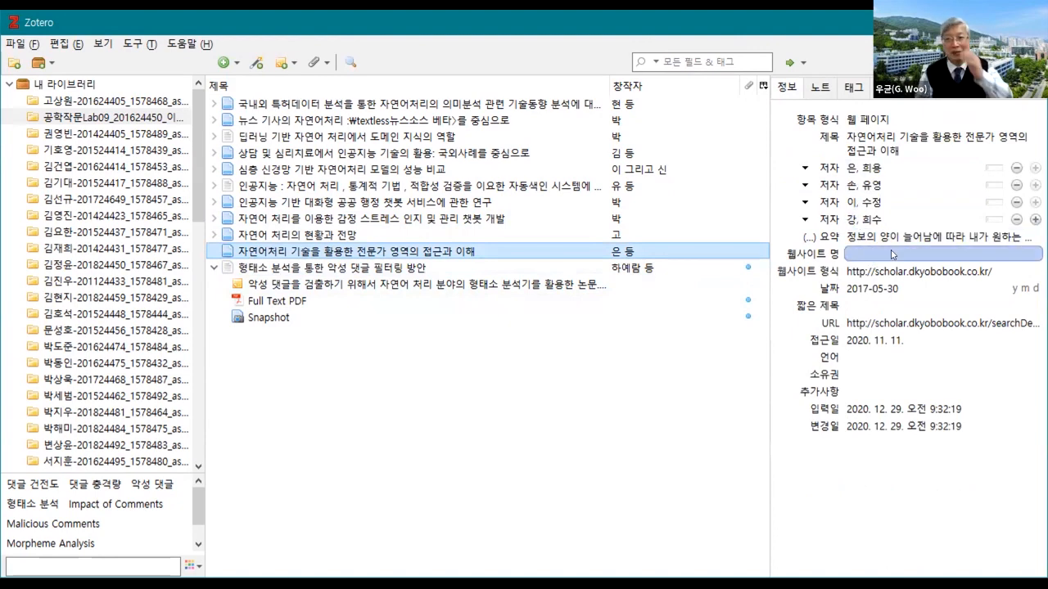
click(856, 169)
click(851, 167)
text(의)
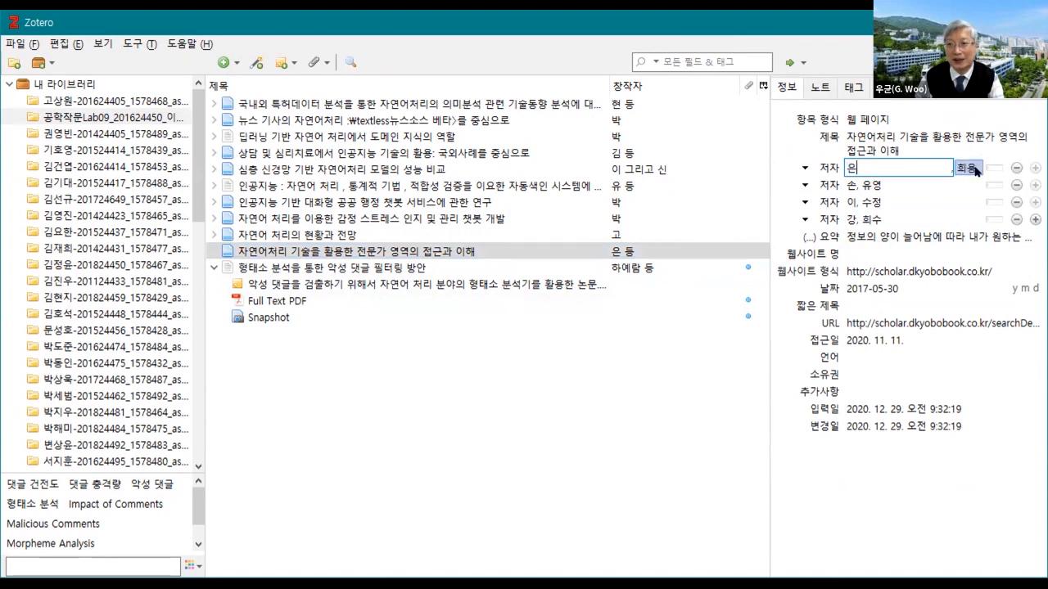
click(1016, 169)
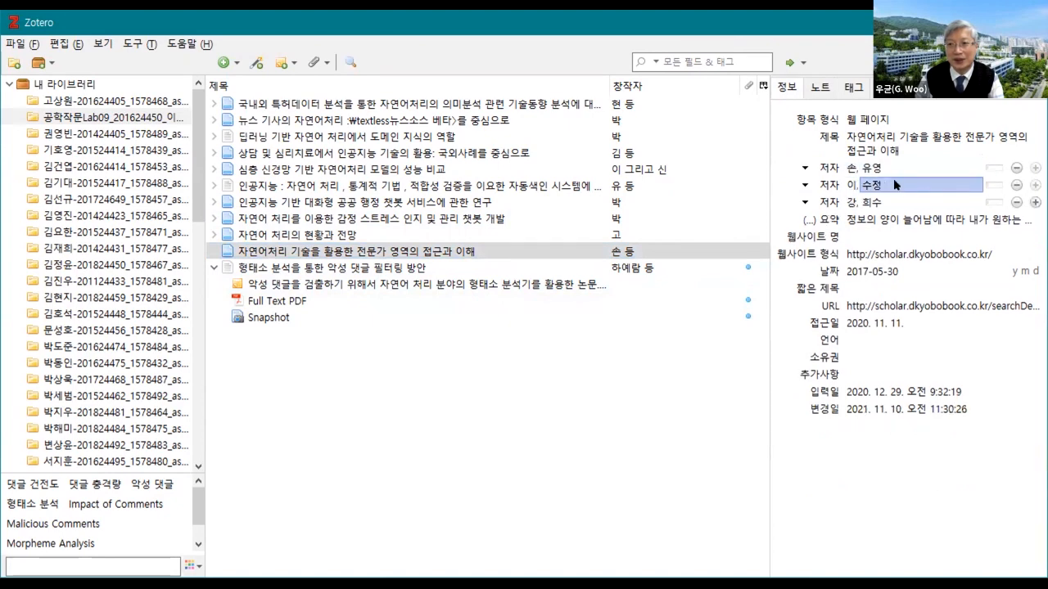
click(1035, 202)
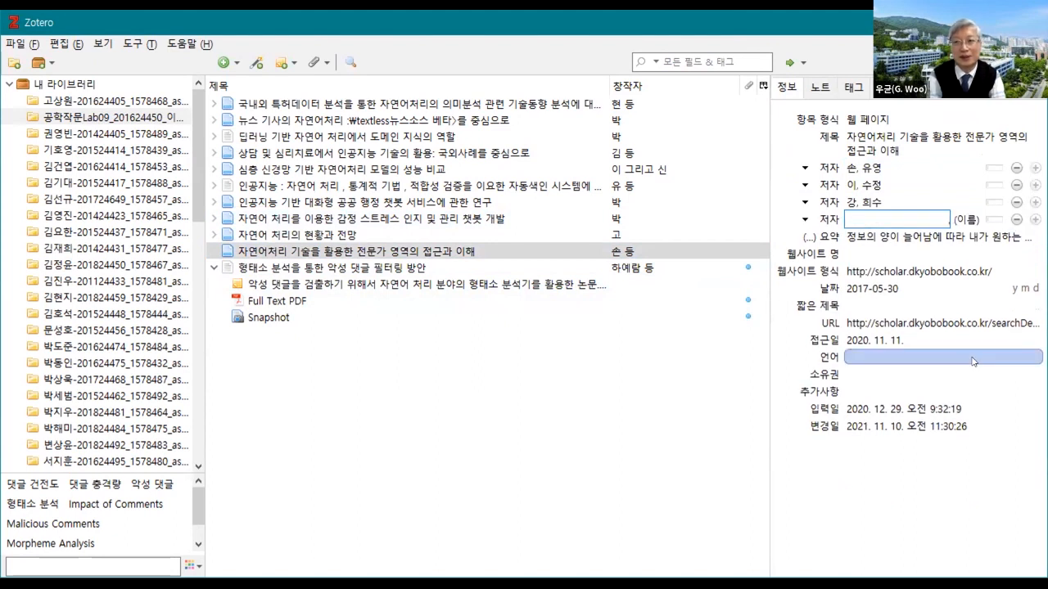
text(은희용)
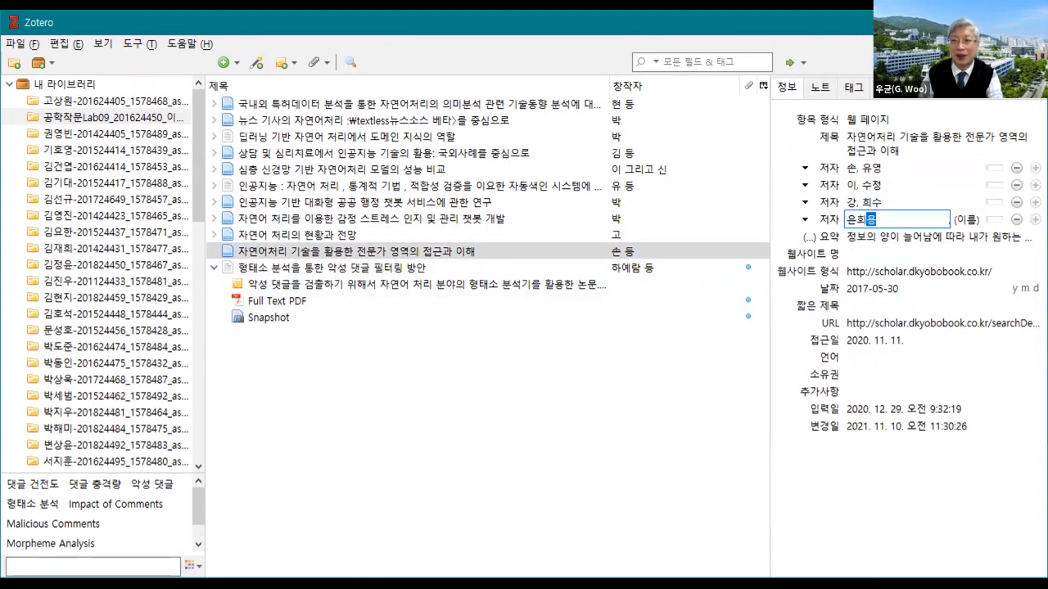
- Remove the entry's original second author and add a new author row with that full name as surname
click(1016, 169)
click(1034, 202)
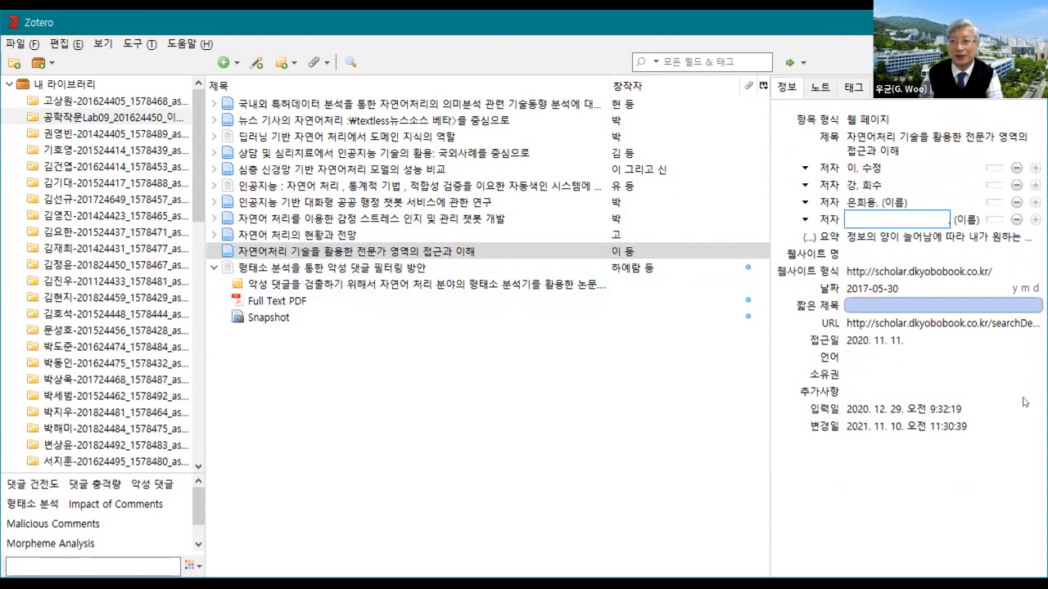
text(손유영)
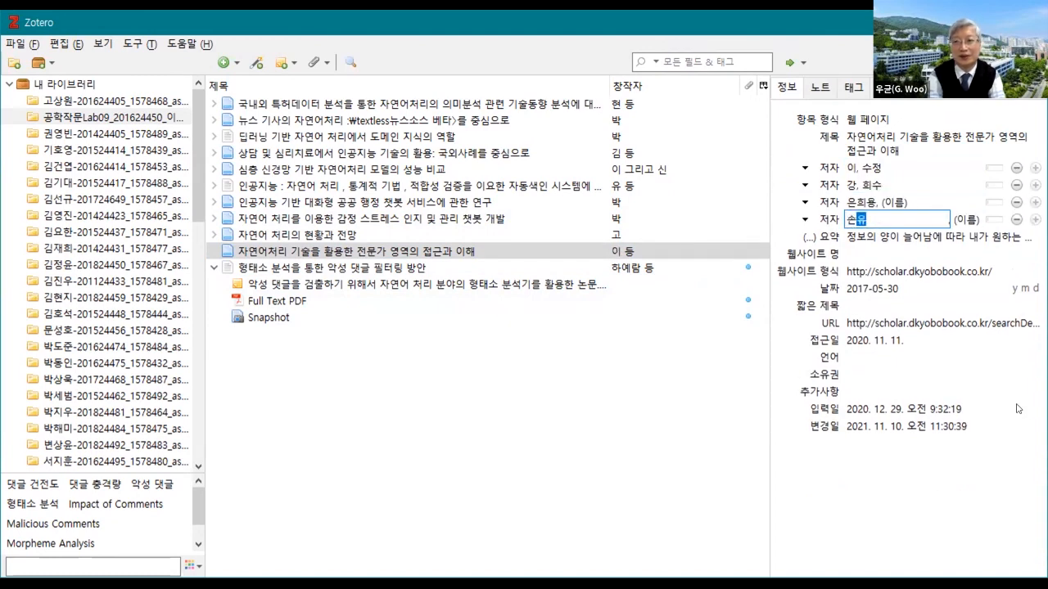
- Replace the entry's original third author with a new author row holding the full name in the surname field
click(1015, 169)
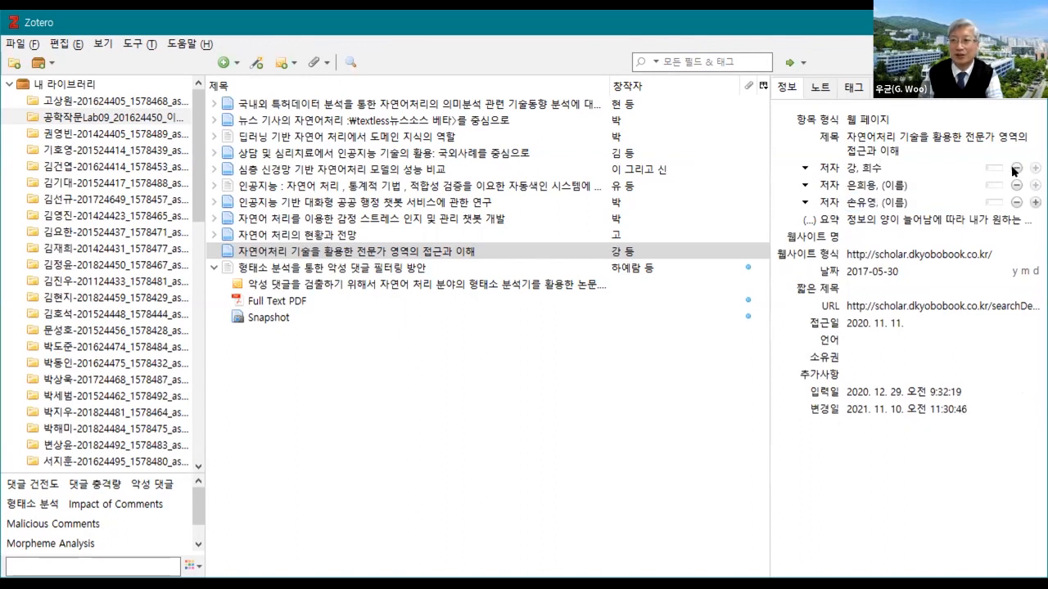
click(1034, 202)
text(잇)
text(수정)
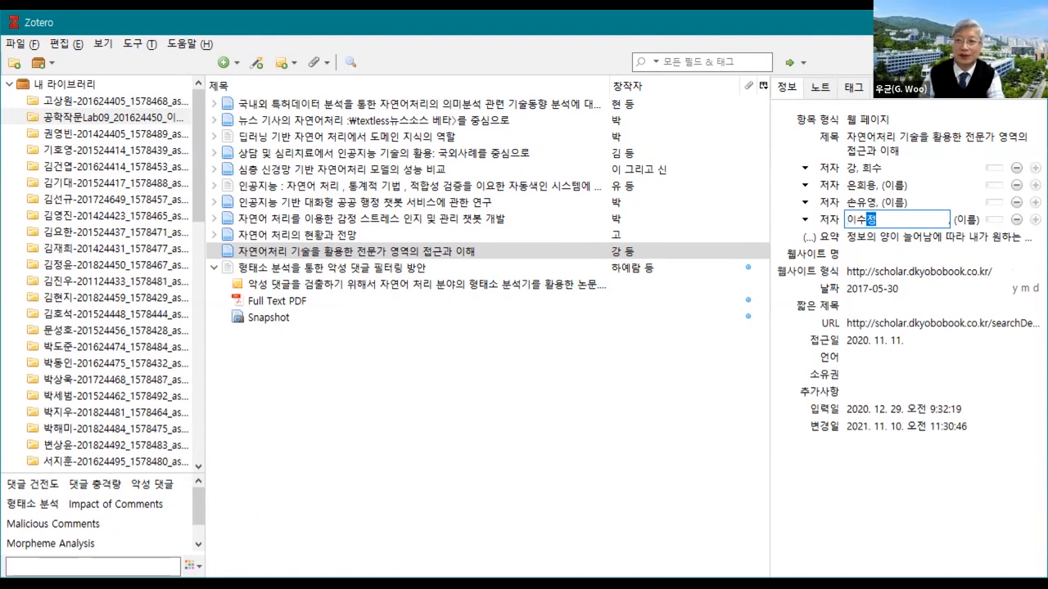
- Remove the entry's last remaining split-name author and re-enter the full name as surname in a new author row
click(1015, 168)
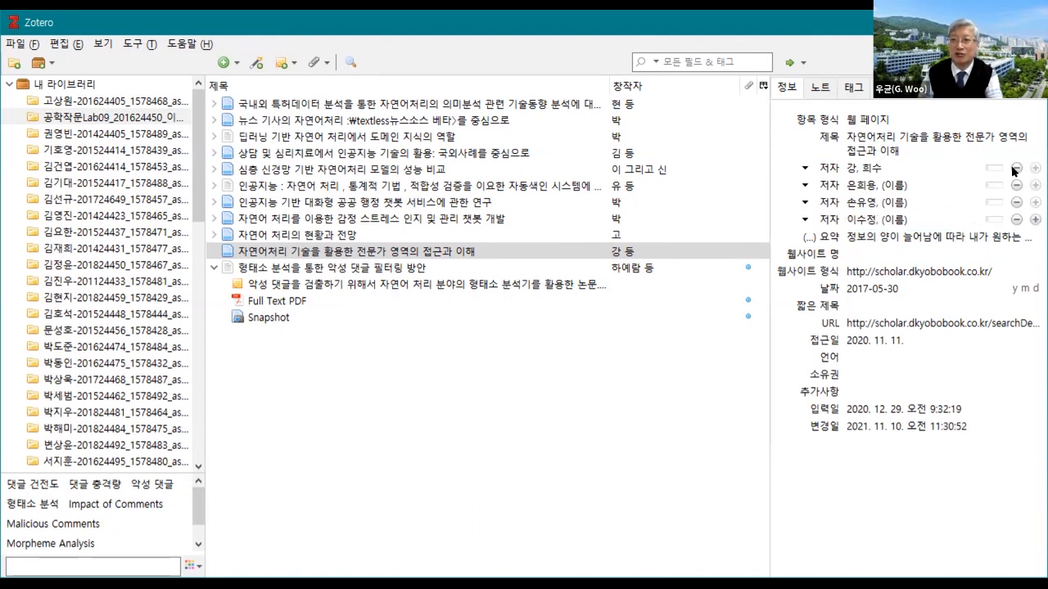
click(1035, 202)
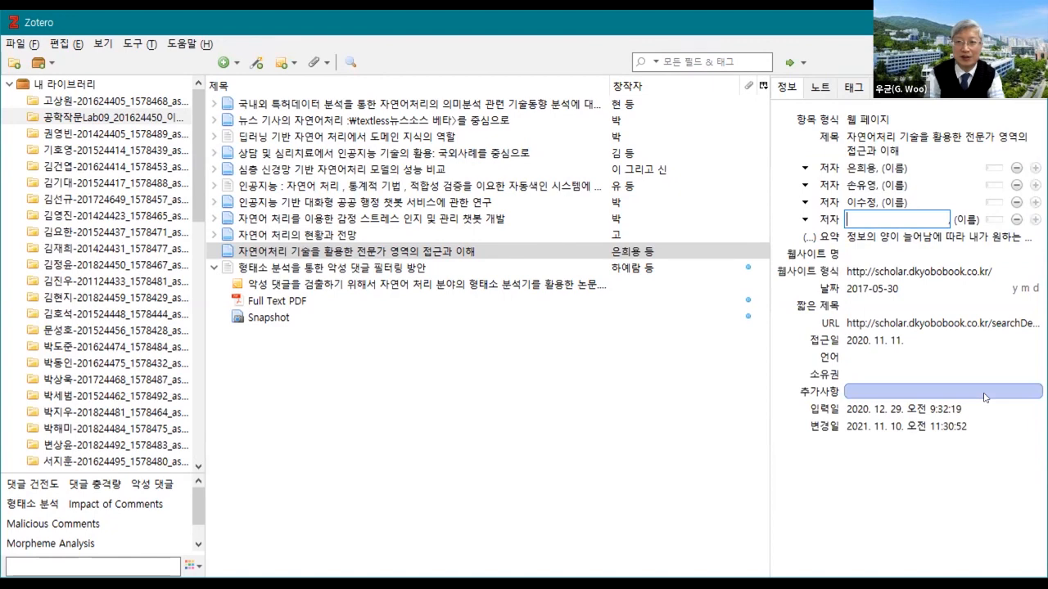
text(강ㅎ)
text(희수)
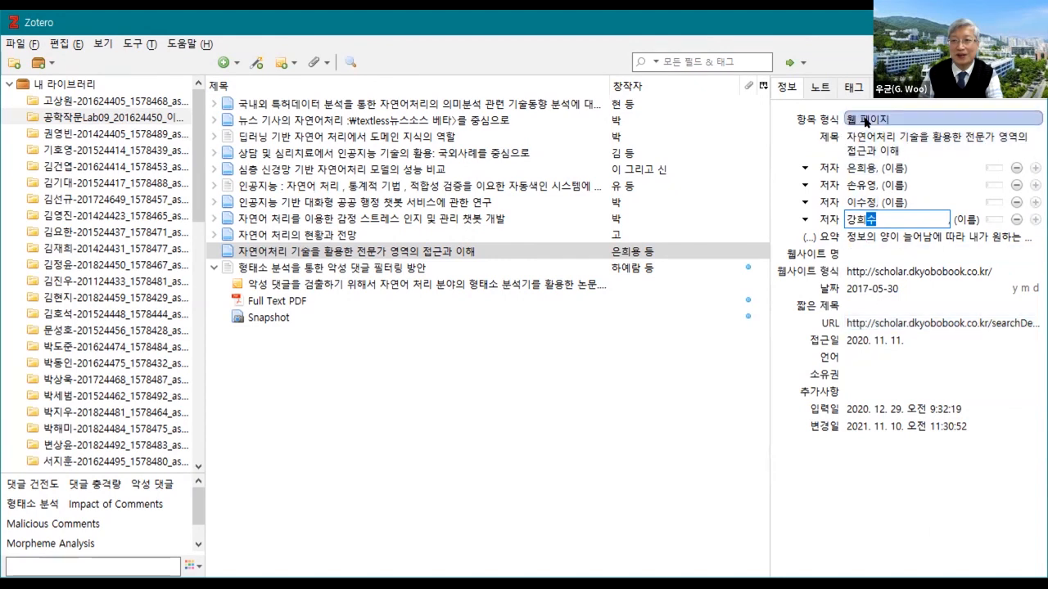
click(866, 123)
click(659, 278)
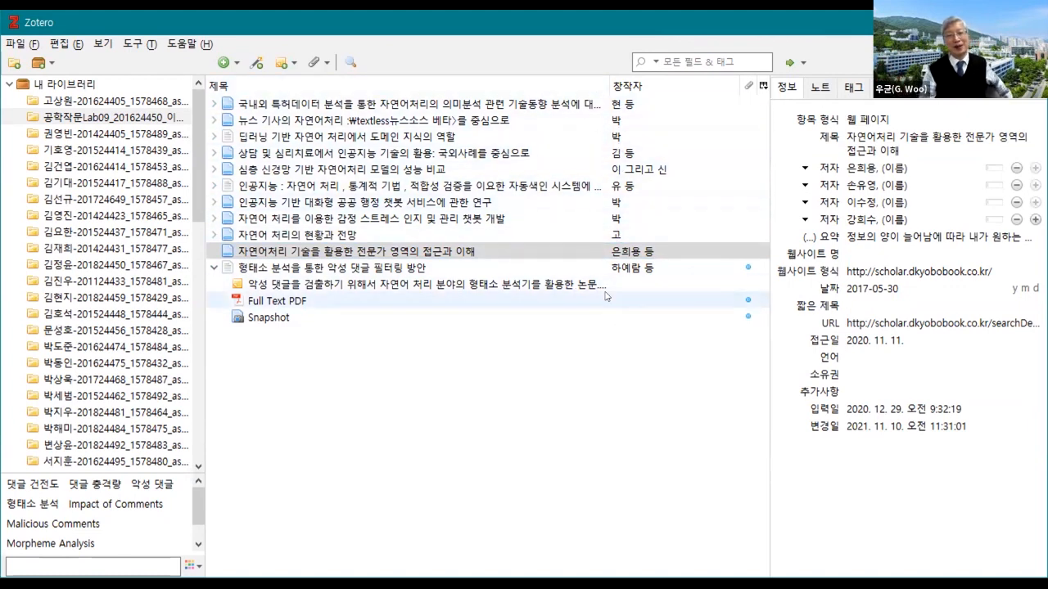
- Select all article entries in the collection and export them as BibLaTeX with notes and files, encoded in Unicode (UTF-8)
click(396, 268)
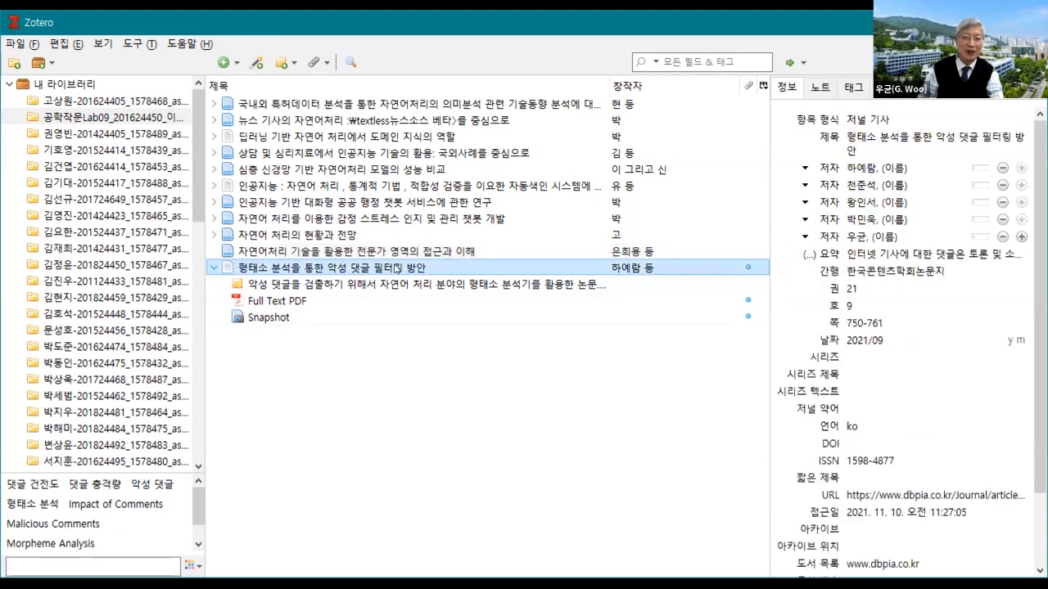
shift+click(396, 104)
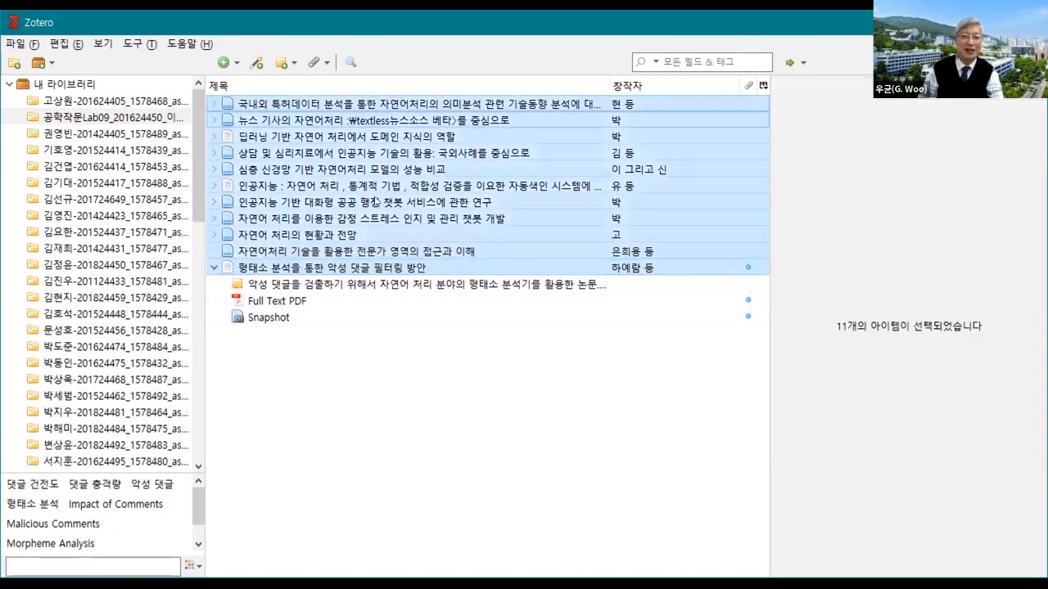
right_click(324, 205)
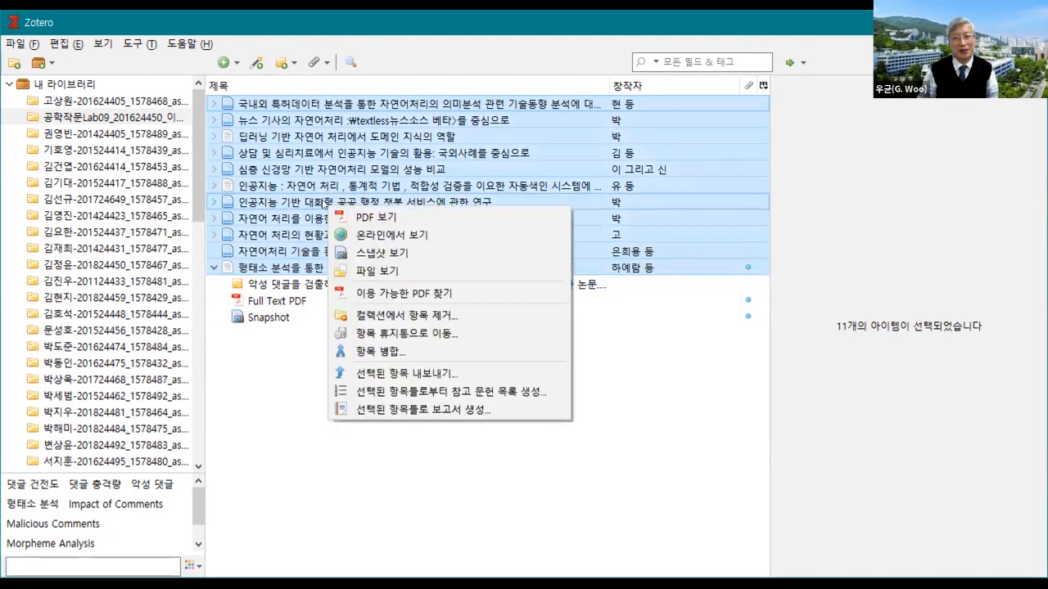
click(415, 375)
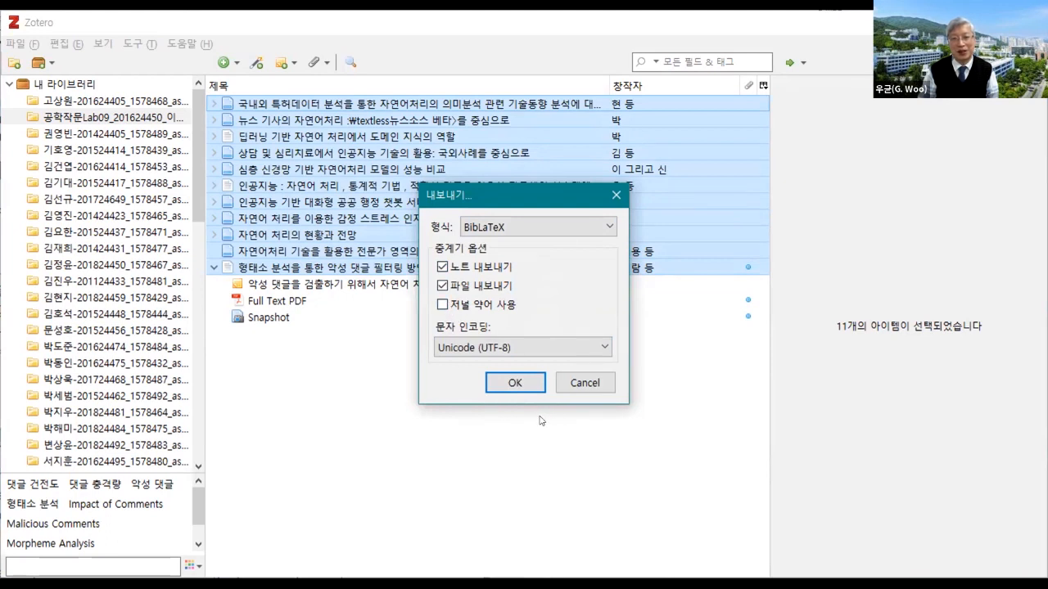
click(514, 383)
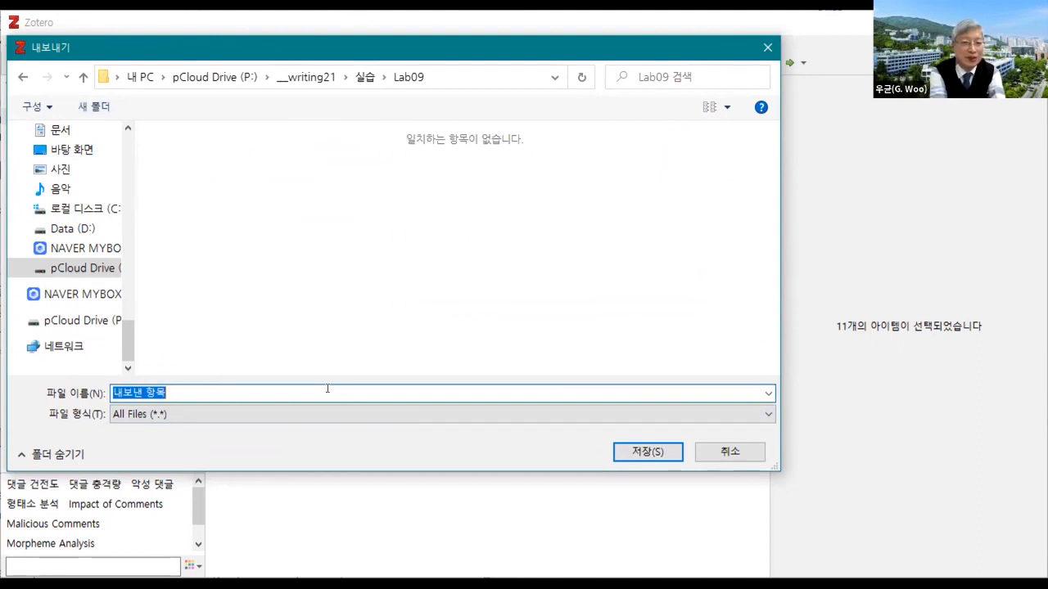
text(자연ㅇ어처)
key(BackSpace)
key(BackSpace)
key(BackSpace)
key(BackSpace)
key(BackSpace)
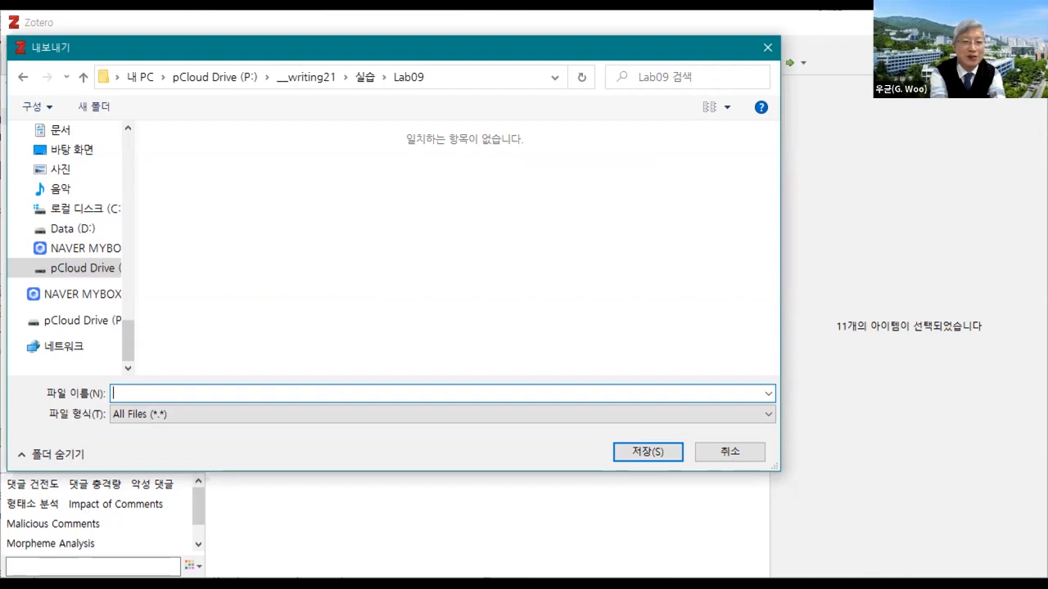
- Name the export NatLangProc.bib and save it in the Lab09 folder
text(NatLangProc)
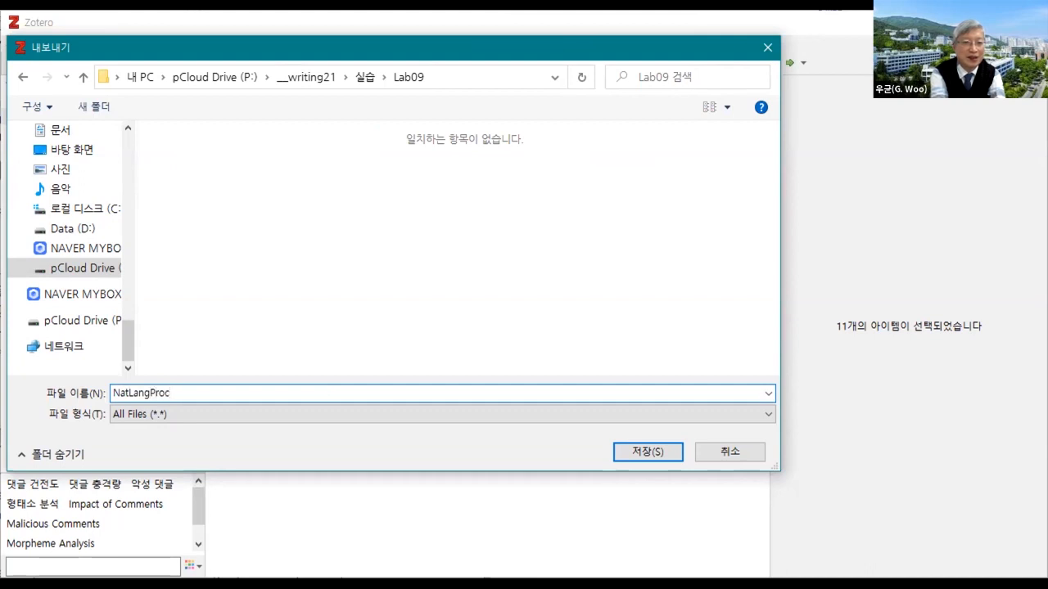
text(.bib)
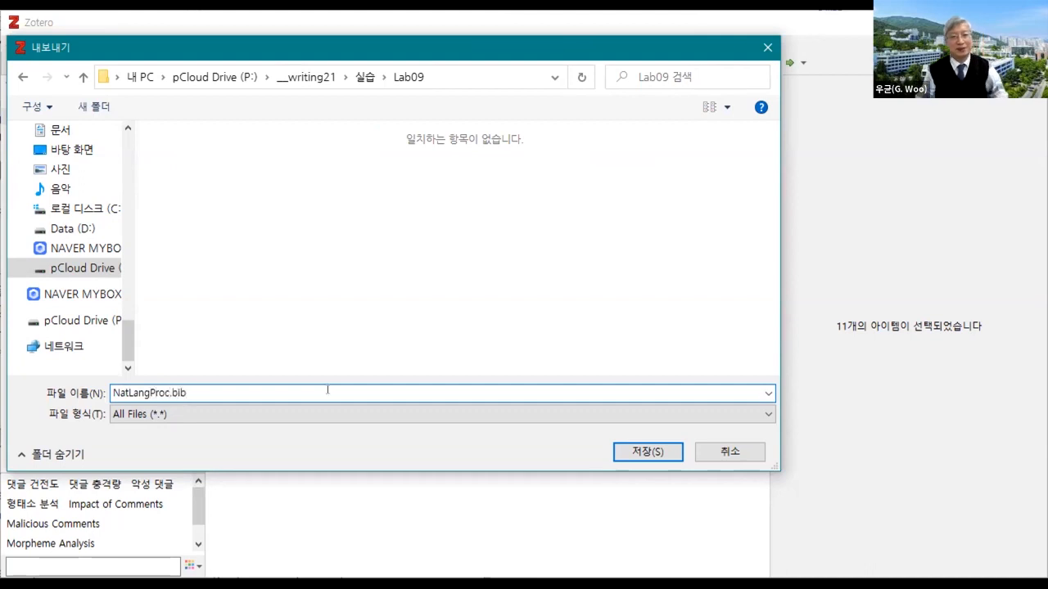
click(659, 451)
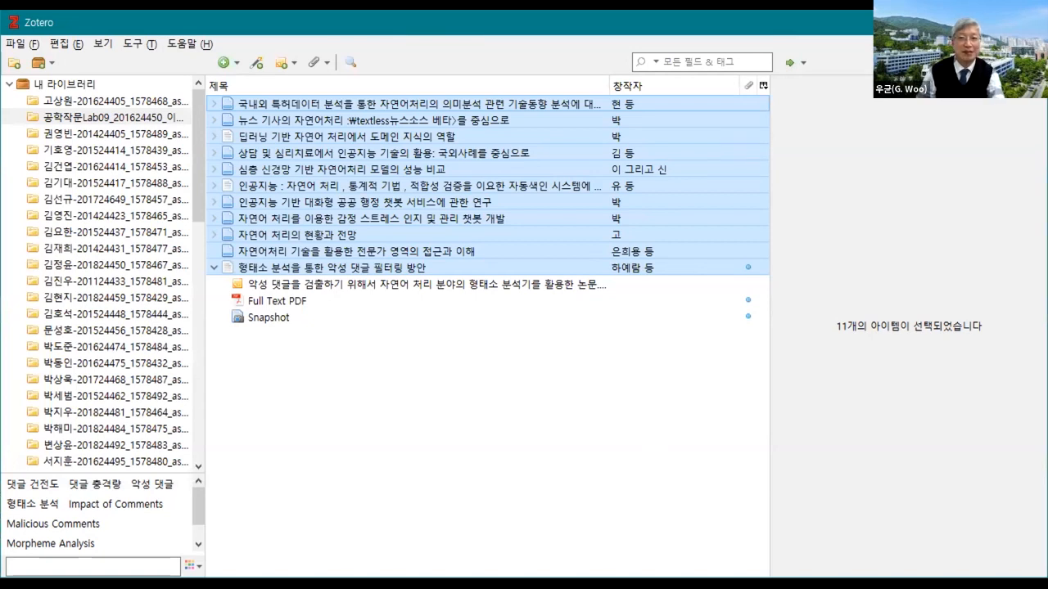
- Switch to File Explorer and open the exported NatLangProc.bib folder in Lab09
key(alt+Tab)
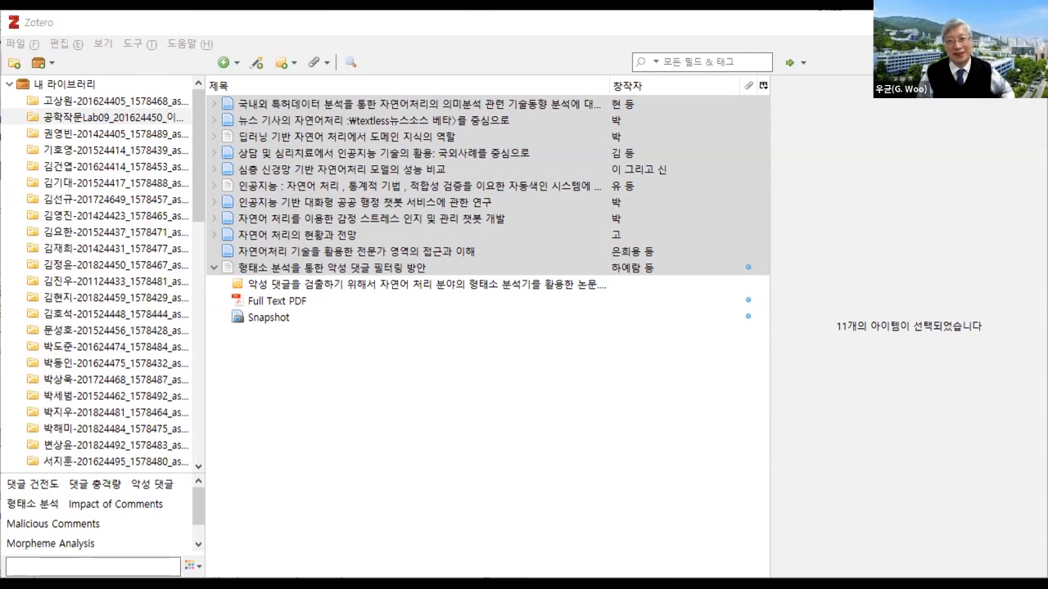
key(alt+Tab)
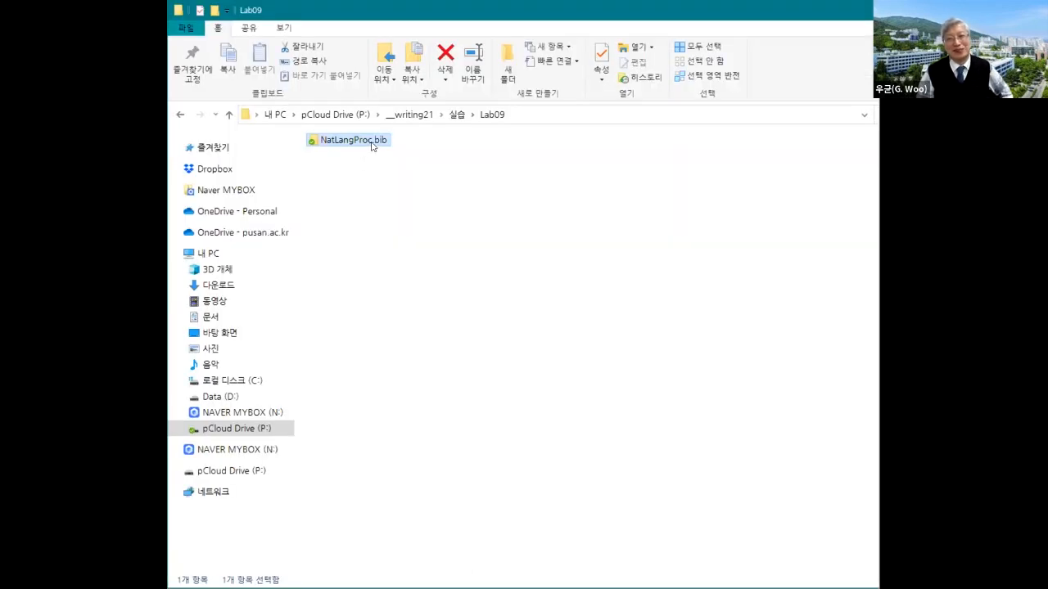
mouse_move(369, 146)
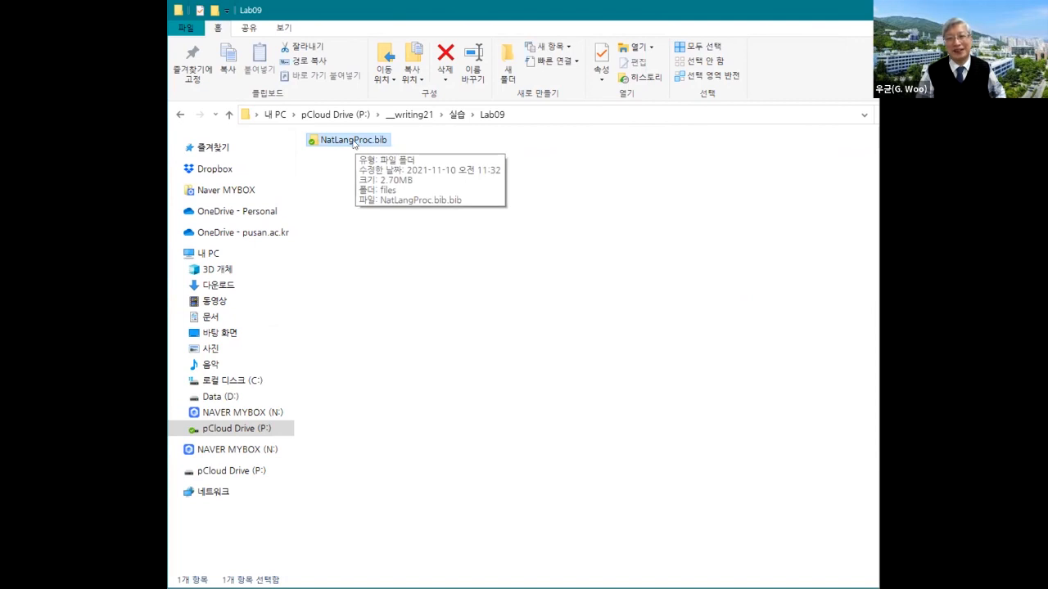
double_click(354, 141)
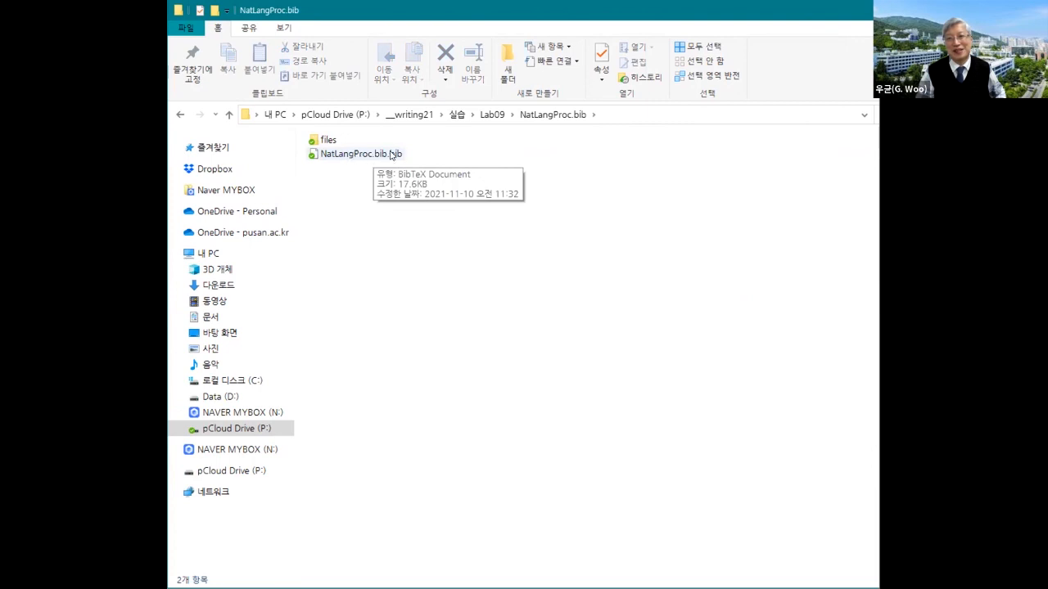
- Open the bibliography file NatLangProc.bib.bib in Windows Notepad (메모장)
click(341, 158)
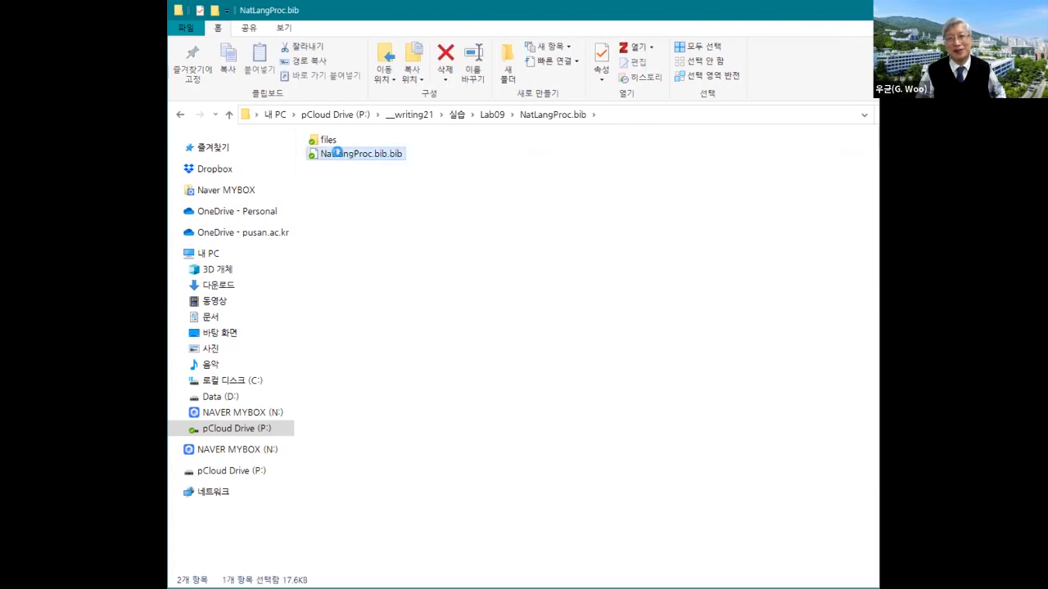
right_click(340, 157)
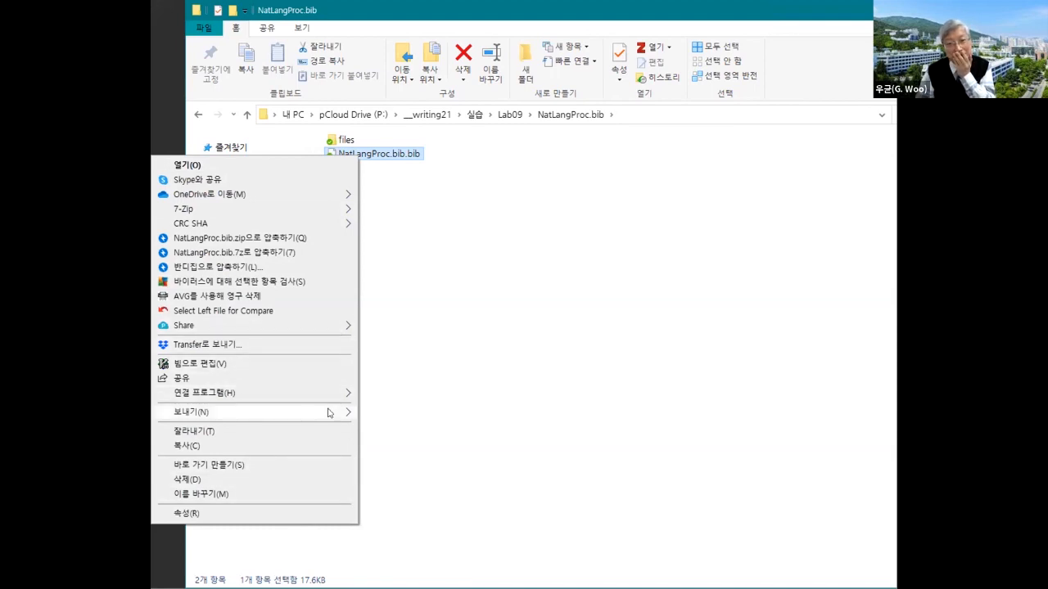
mouse_move(327, 412)
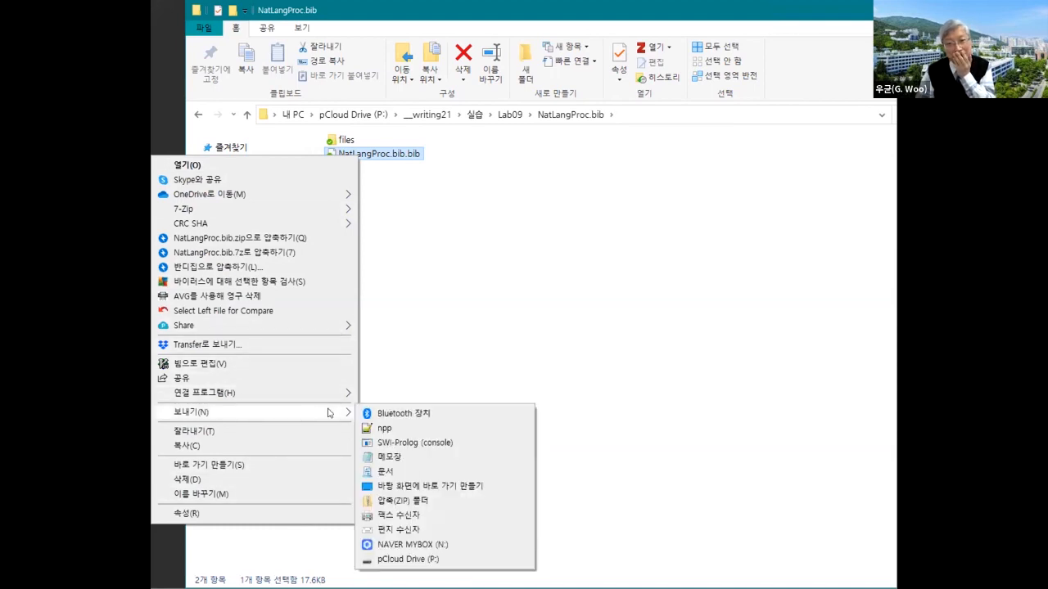
click(425, 460)
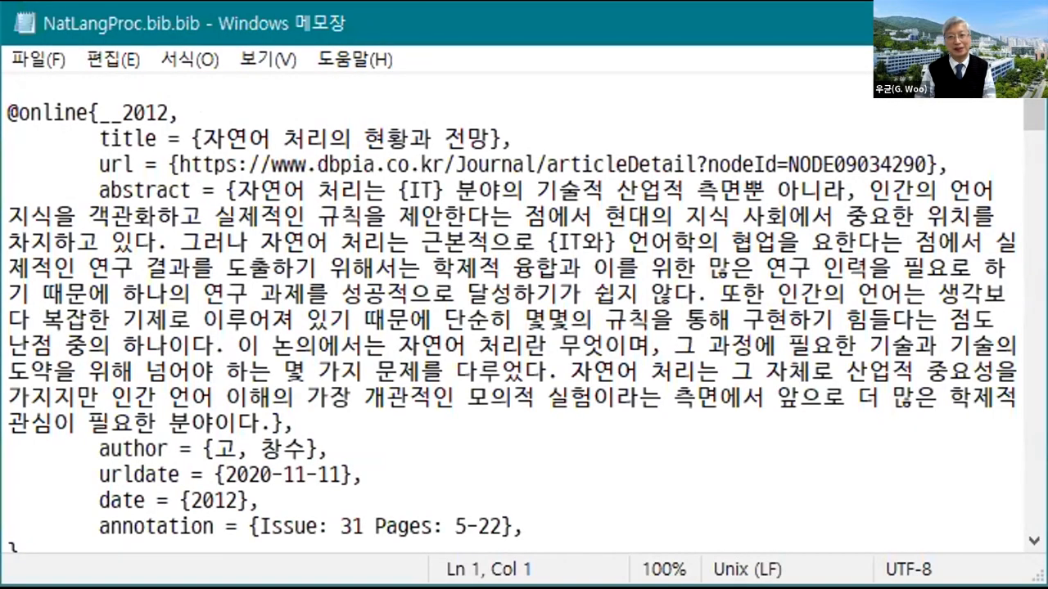
- Read through the exported BibLaTeX entries down to the article "형태소 분석을 통한 악성 댓글 필터링 방안"
scroll(622, 436, down, 10)
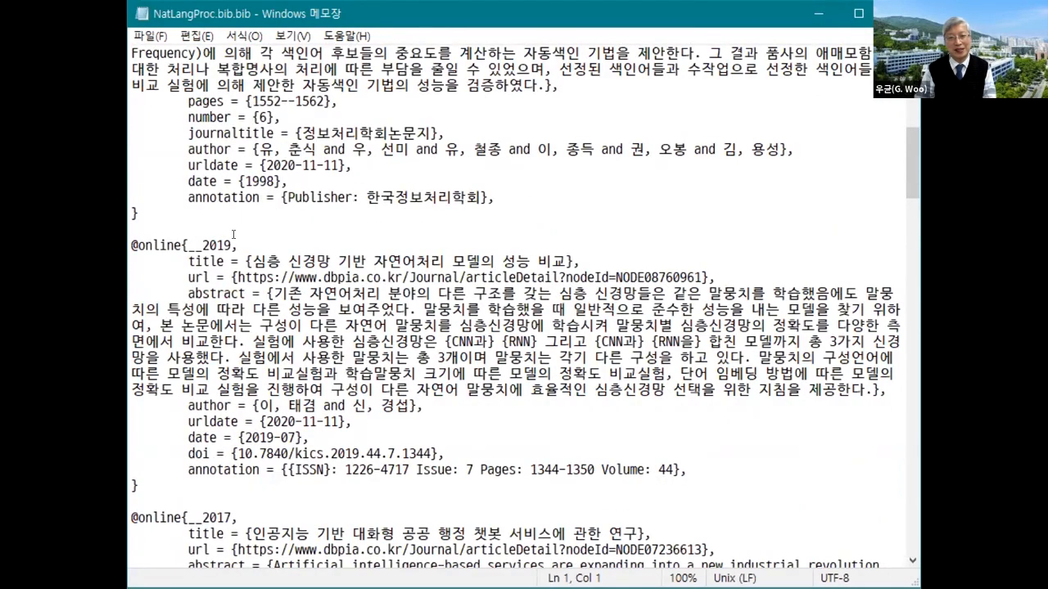
scroll(323, 255, down, 8)
scroll(336, 260, down, 2)
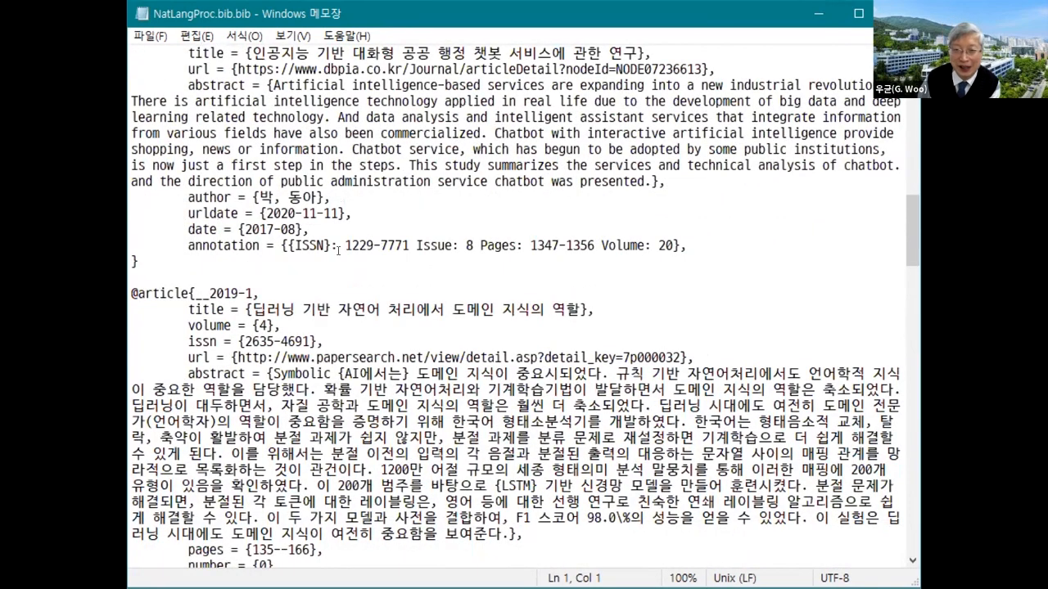
scroll(337, 253, down, 5)
scroll(347, 250, down, 8)
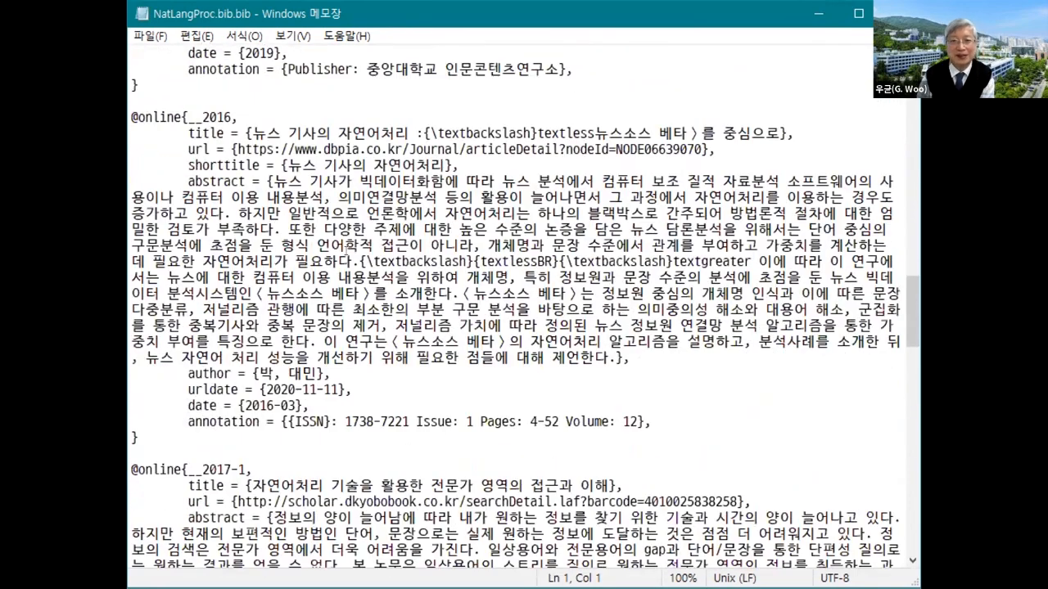
scroll(347, 251, down, 12)
scroll(347, 251, down, 15)
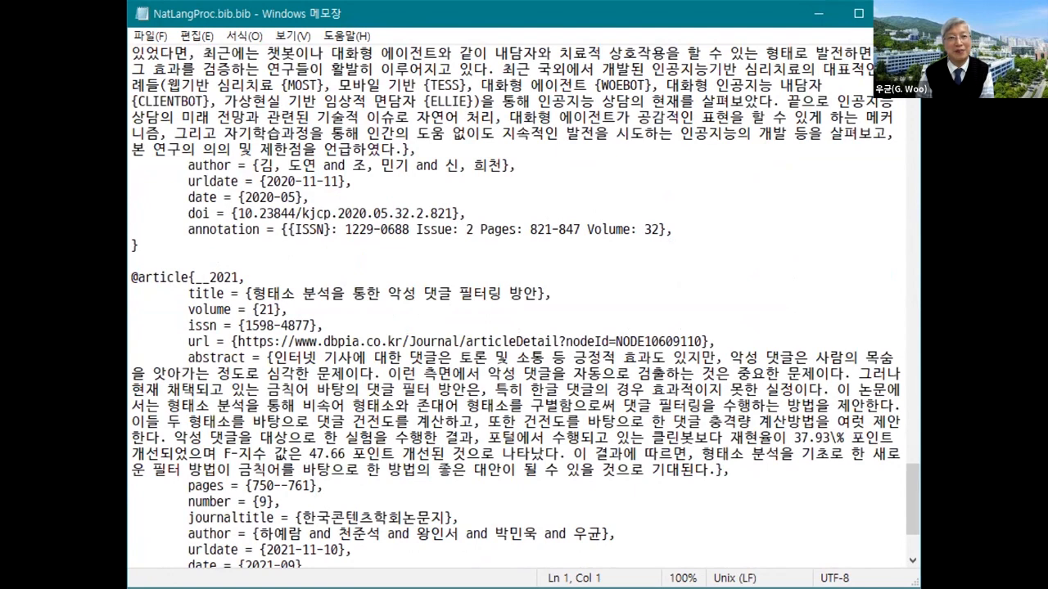
- Switch to Foxit PDF Reader and check the first author's English surname and the abstract on the article's title page
key(alt+Tab)
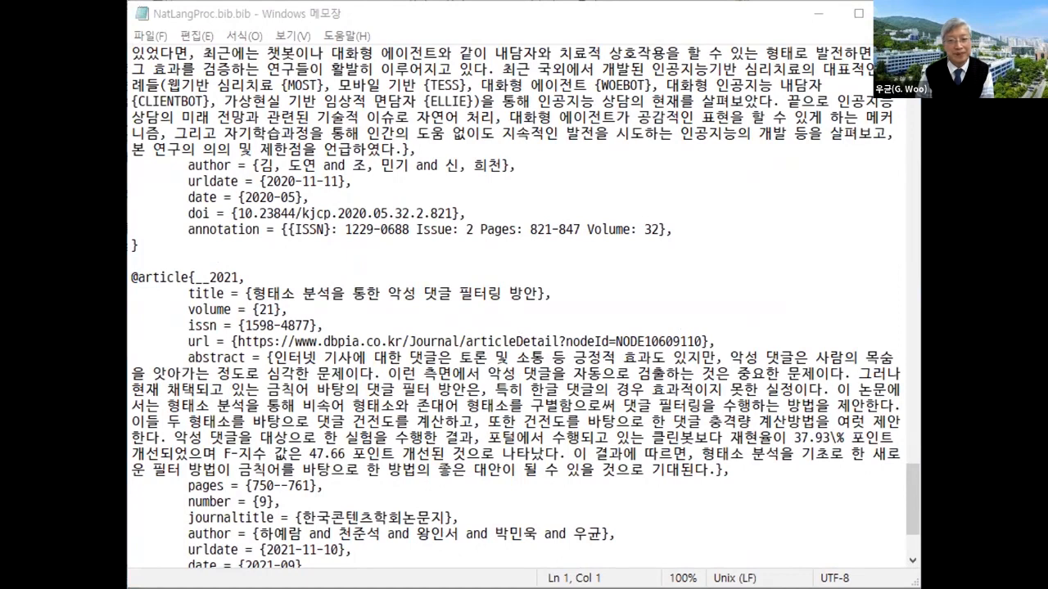
key(alt+Tab)
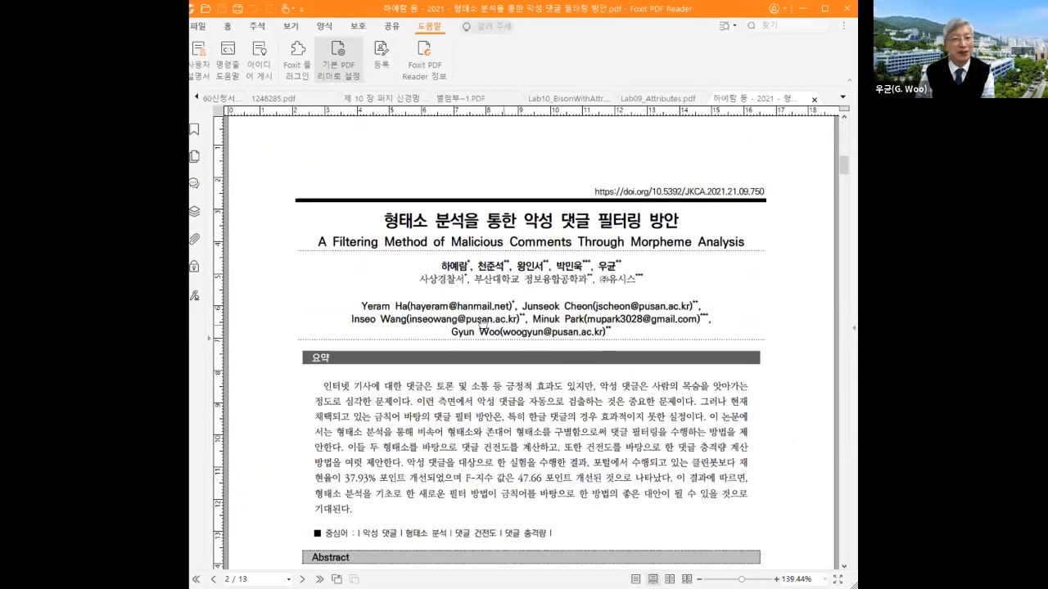
drag(396, 302, 407, 305)
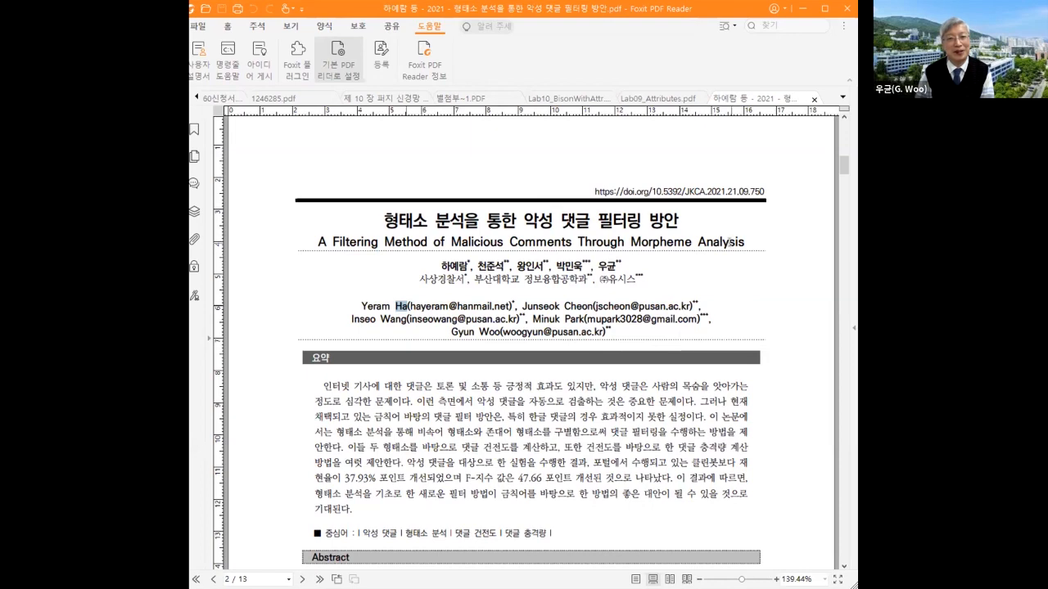
scroll(728, 242, down, 5)
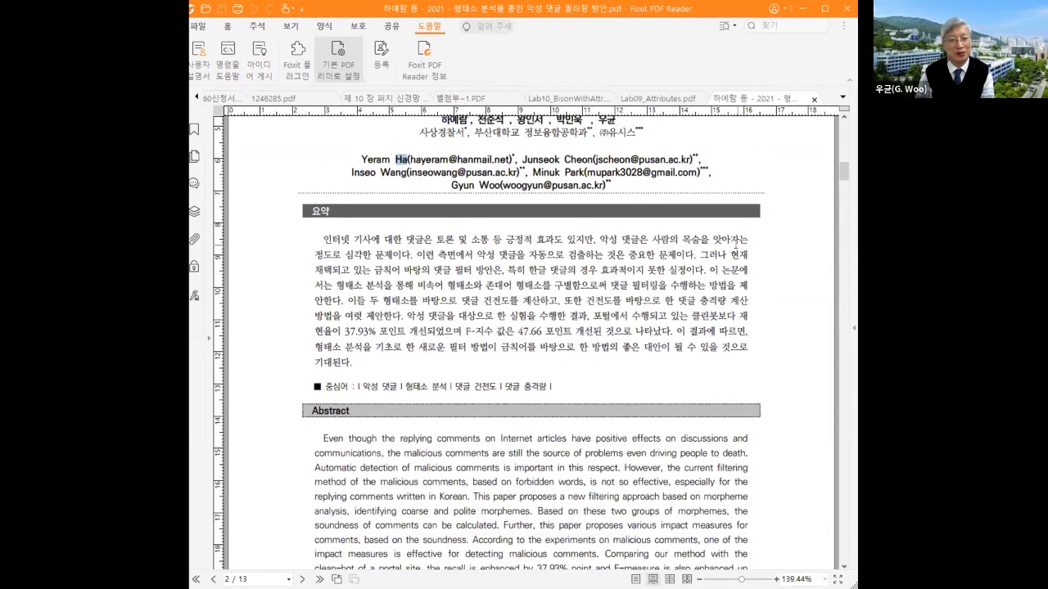
scroll(736, 244, down, 1)
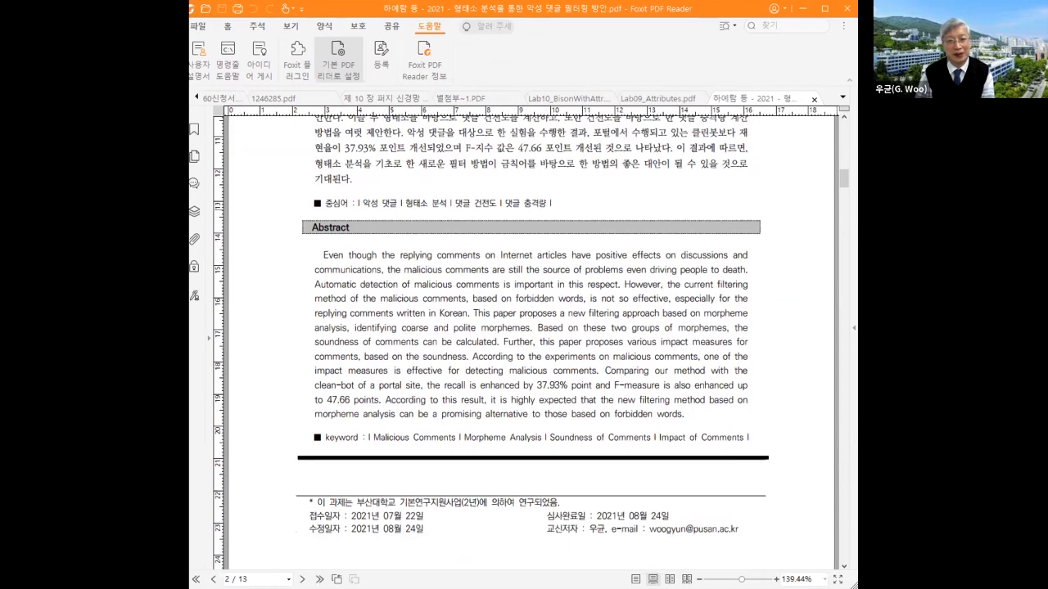
- Back in Notepad, replace the underscores in the citation key of "형태소 분석을 통한 악성 댓글 필터링 방안" with the first author's romanized surname
key(alt+Tab)
drag(194, 181, 211, 181)
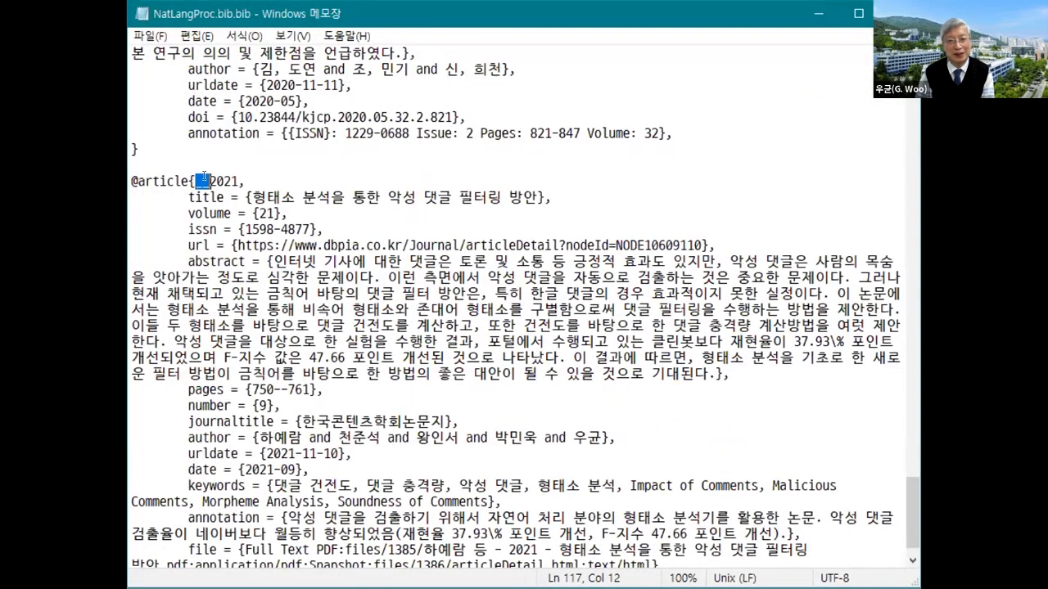
text(ㅗ)
key(BackSpace)
text(Ha)
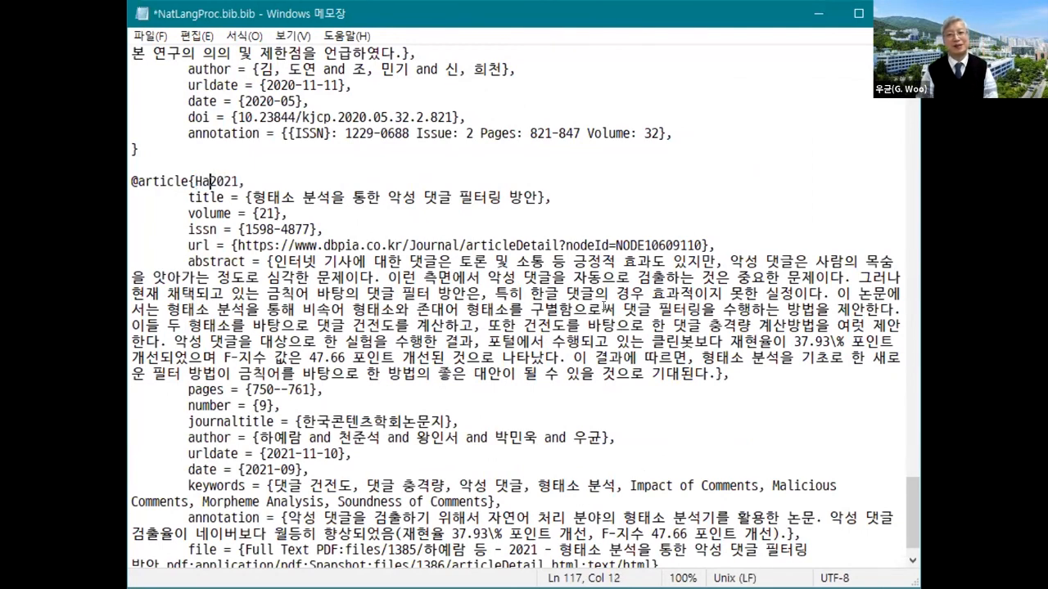
key(End)
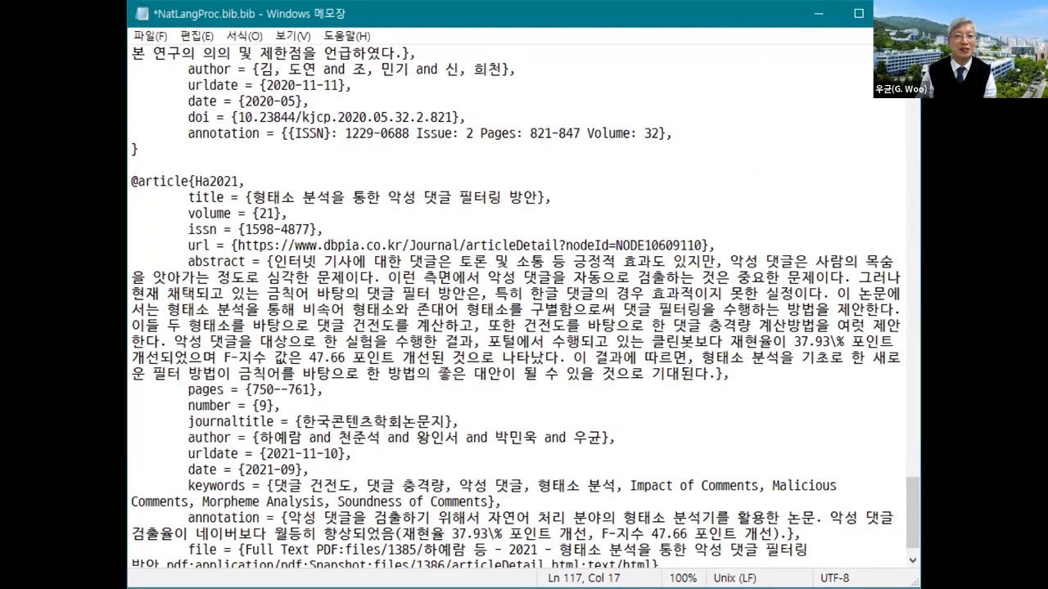
- Check the co-authors' English surnames in the article PDF in Foxit PDF Reader and return to Notepad
key(alt+Tab)
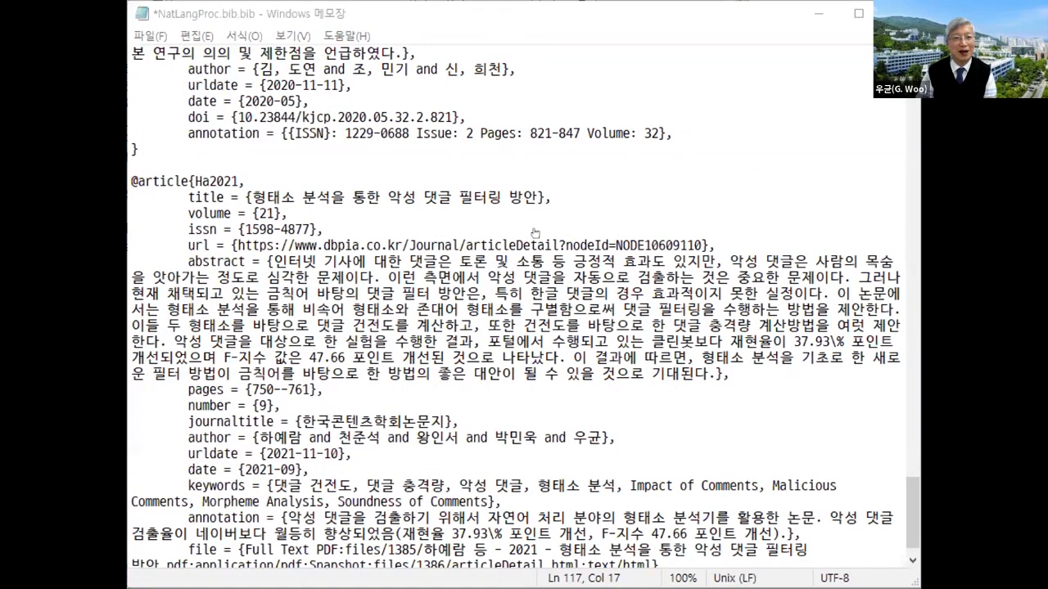
key(alt+Tab)
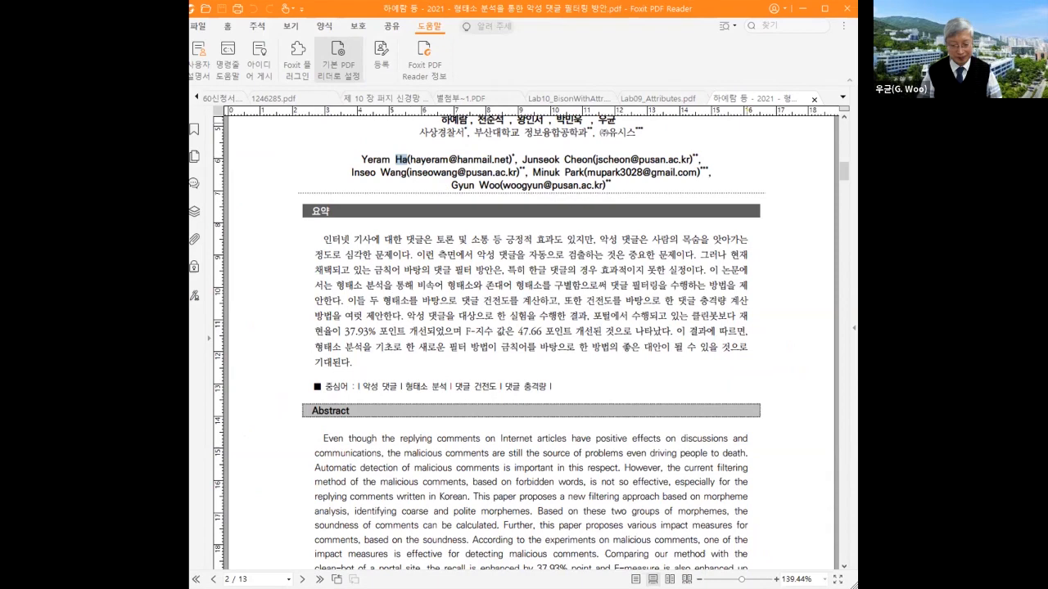
key(alt+Tab)
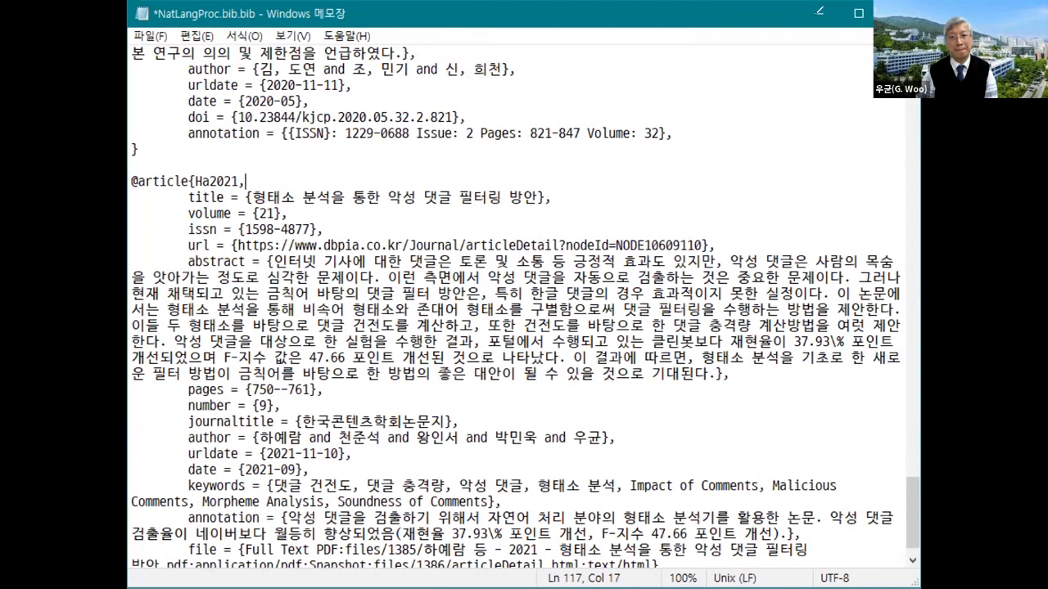
- Handwrite the romanized surnames of the first three authors with the annotation pen beside the article's journal and author lines
click(816, 14)
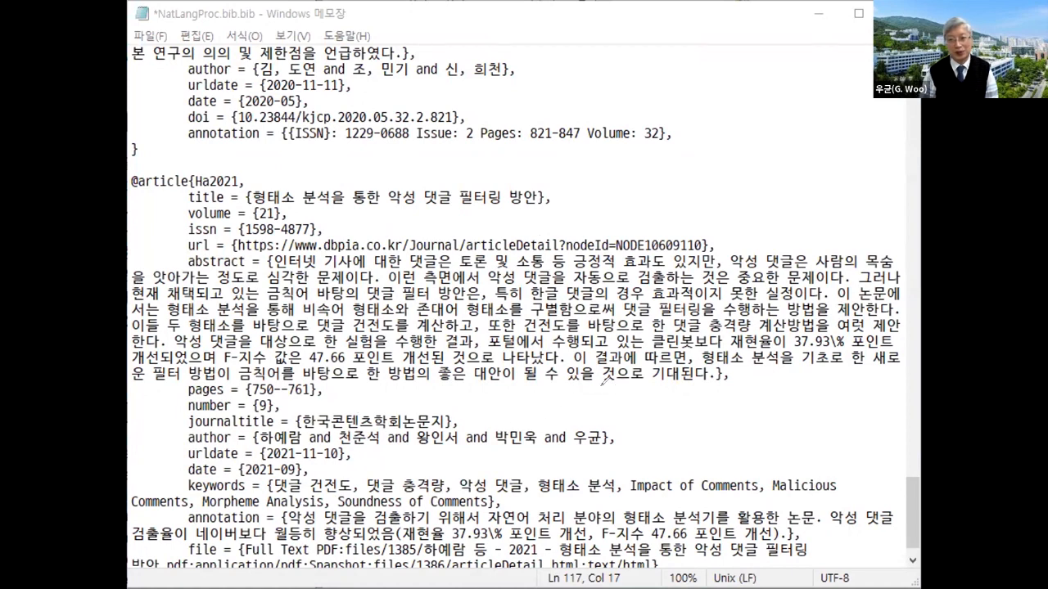
mouse_move(607, 392)
mouse_down()
mouse_move(606, 410)
mouse_move(725, 420)
mouse_up()
drag(728, 416, 773, 424)
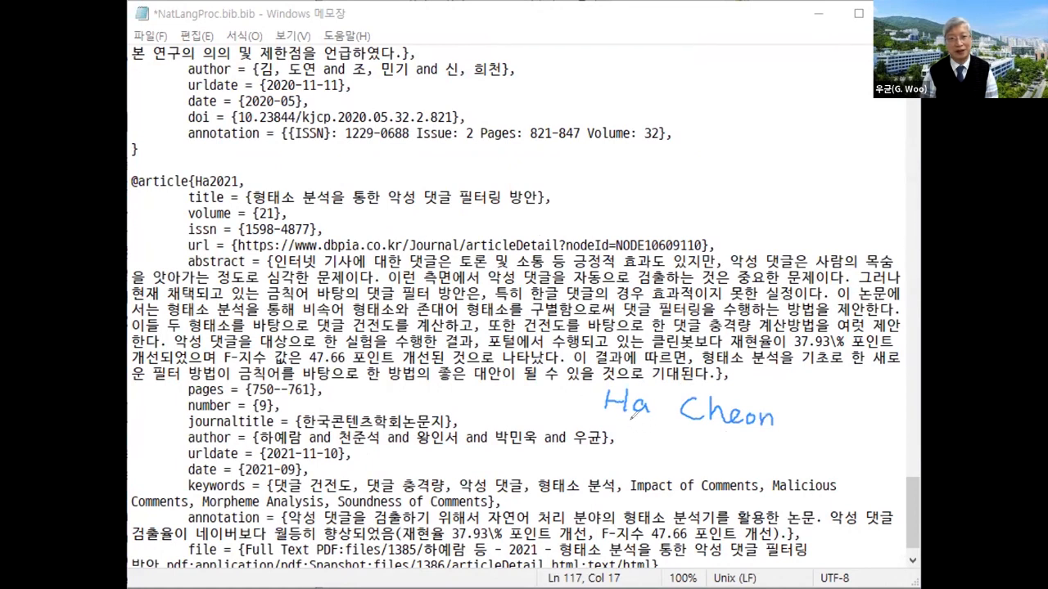
mouse_move(634, 437)
mouse_down()
mouse_move(712, 438)
mouse_move(700, 465)
mouse_up()
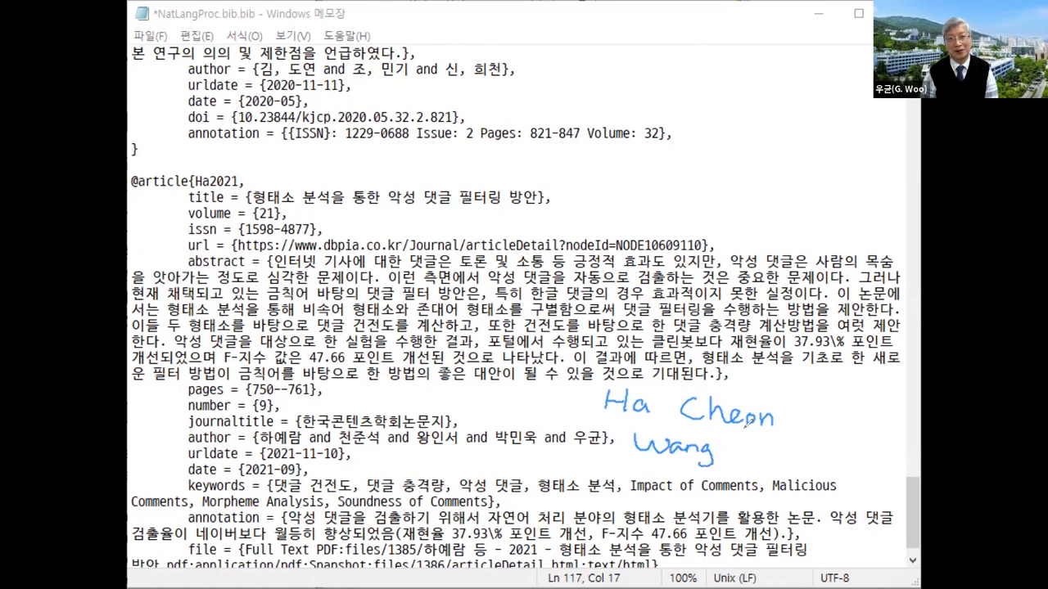
- Handwrite the last two authors' romanized surnames, add the surname-initials key HCWPW2021 beside the entry, and underline its current citation key
mouse_move(740, 434)
mouse_down()
mouse_move(740, 452)
mouse_move(751, 442)
mouse_move(788, 456)
mouse_move(879, 451)
mouse_up()
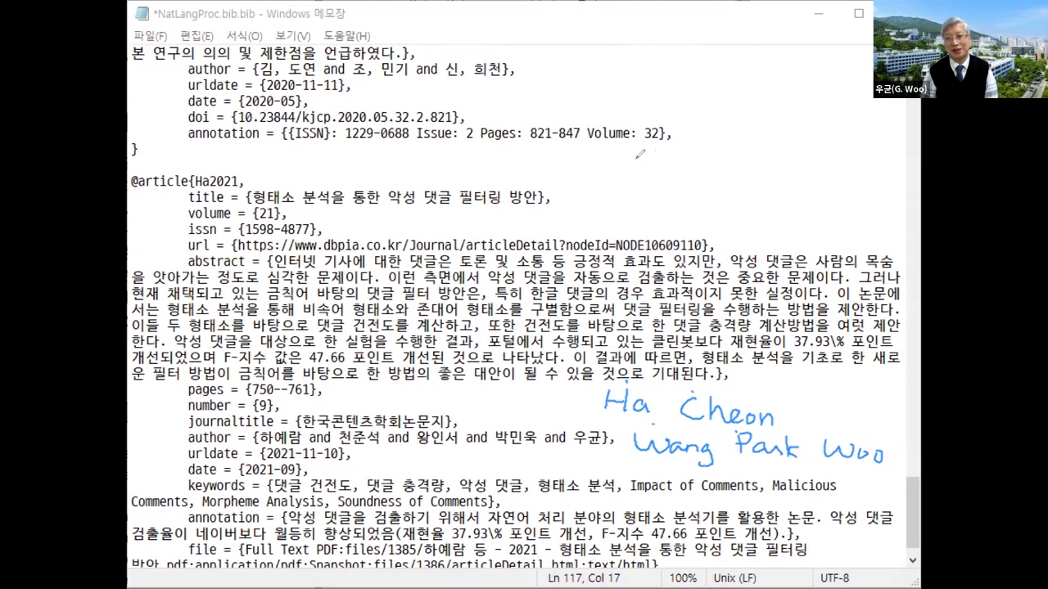
drag(640, 159, 637, 190)
mouse_move(638, 174)
mouse_down()
mouse_move(680, 190)
mouse_move(712, 170)
mouse_move(720, 197)
mouse_move(723, 185)
mouse_move(764, 178)
mouse_move(794, 196)
mouse_up()
drag(806, 178, 837, 203)
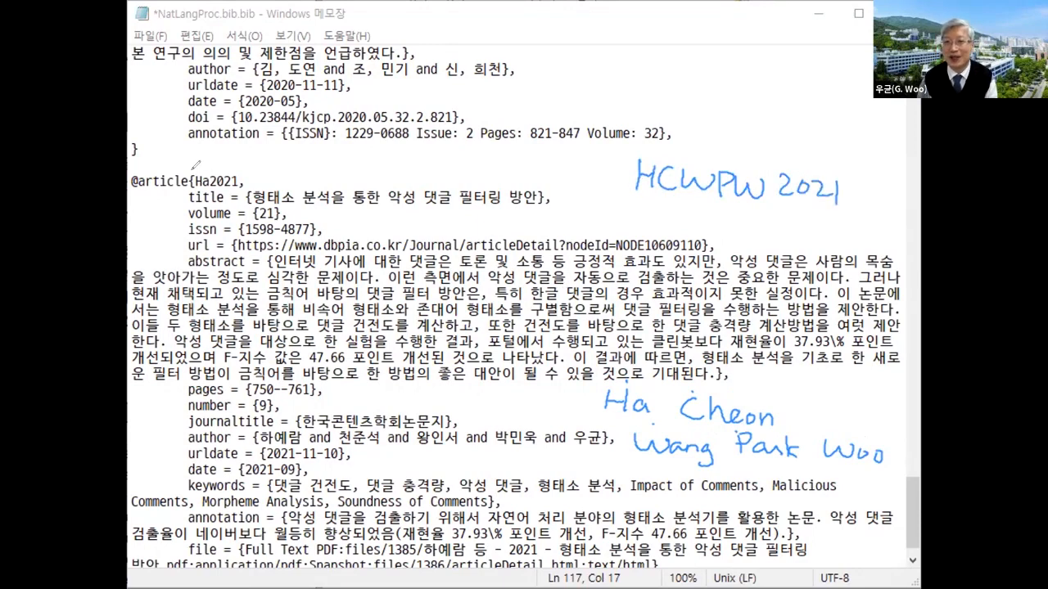
drag(195, 188, 238, 191)
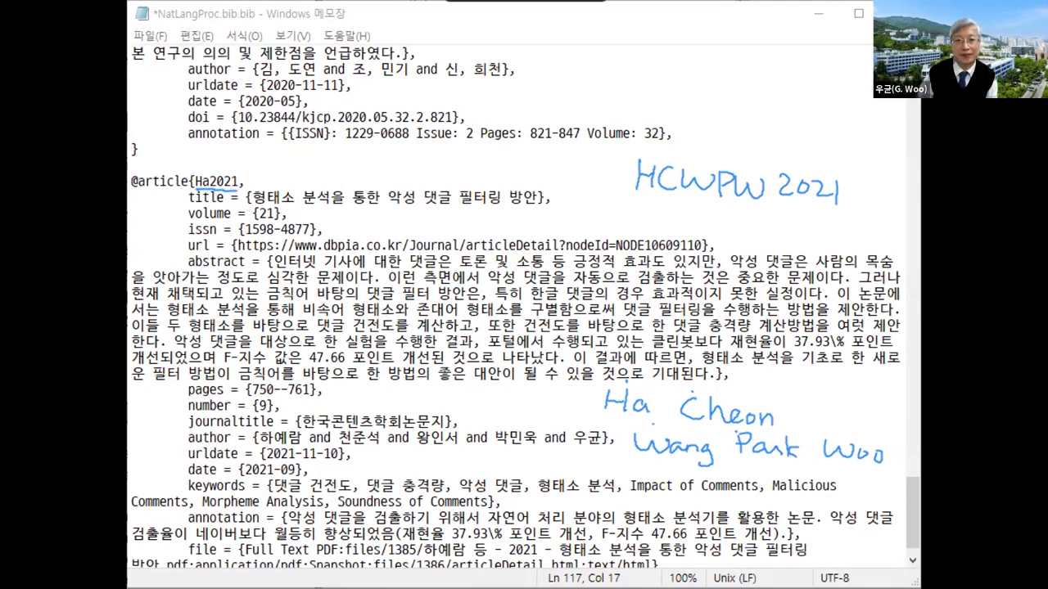
- Clear the pen marks and highlight the annotation field's text in the entry "형태소 분석을 통한 악성 댓글 필터링 방안"
scroll(635, 339, down, 1)
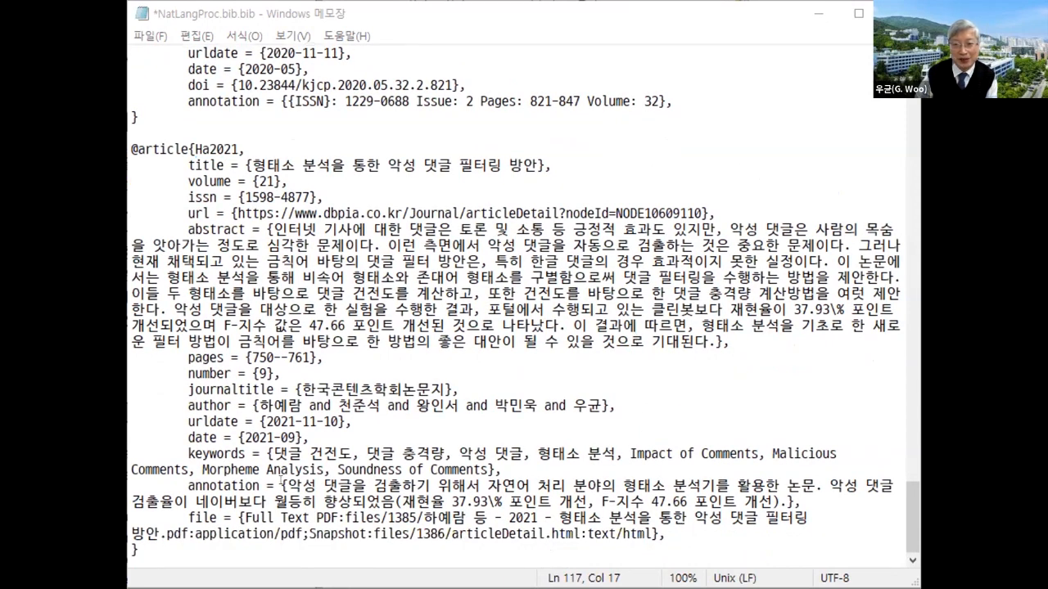
drag(284, 485, 788, 501)
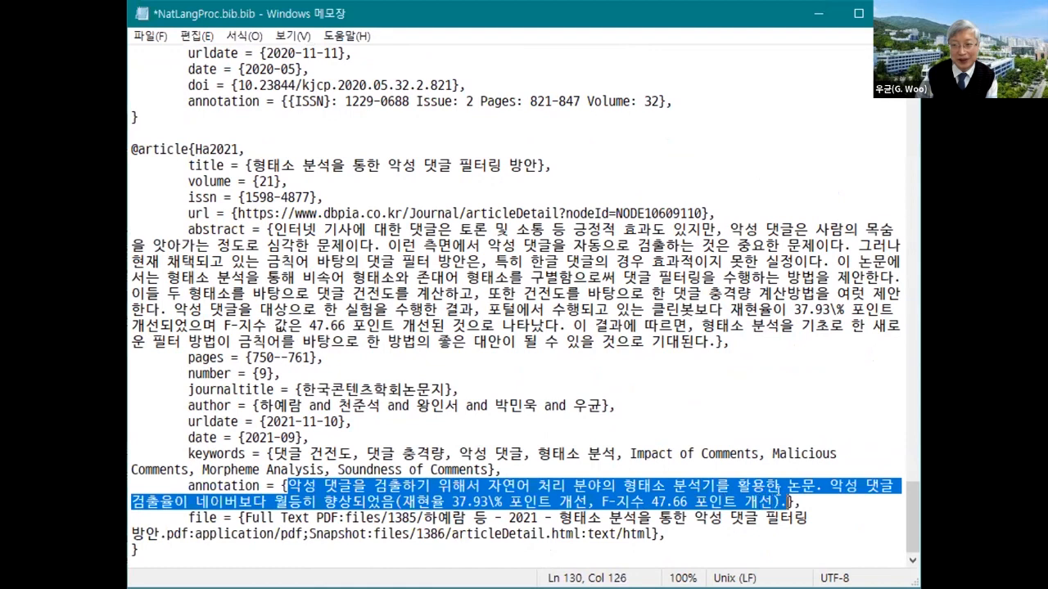
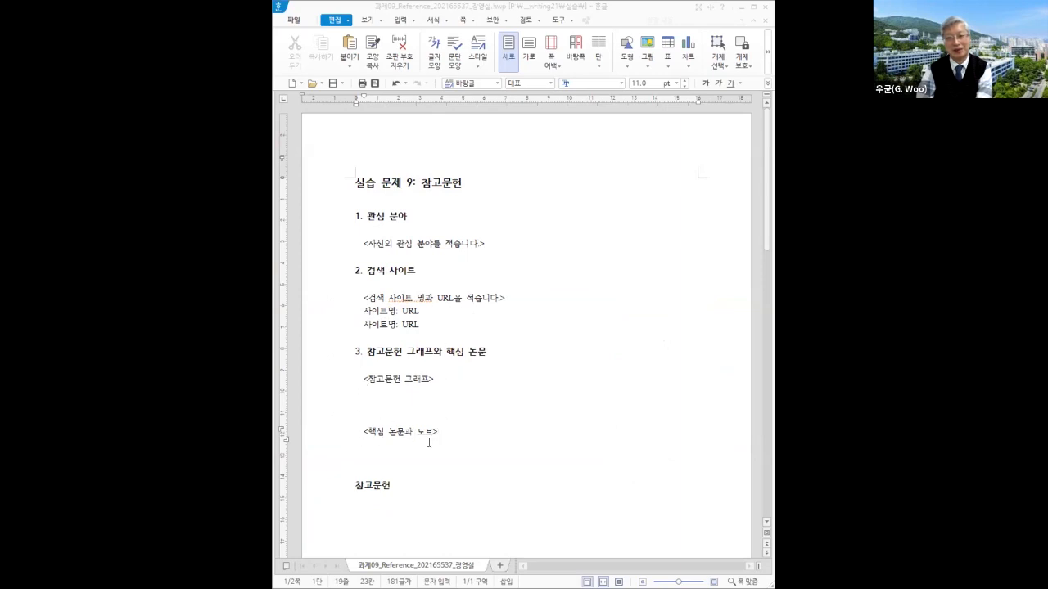
- Place the text cursor below the 참고문헌 heading of the practice document in Hangul and switch to Zotero
click(368, 504)
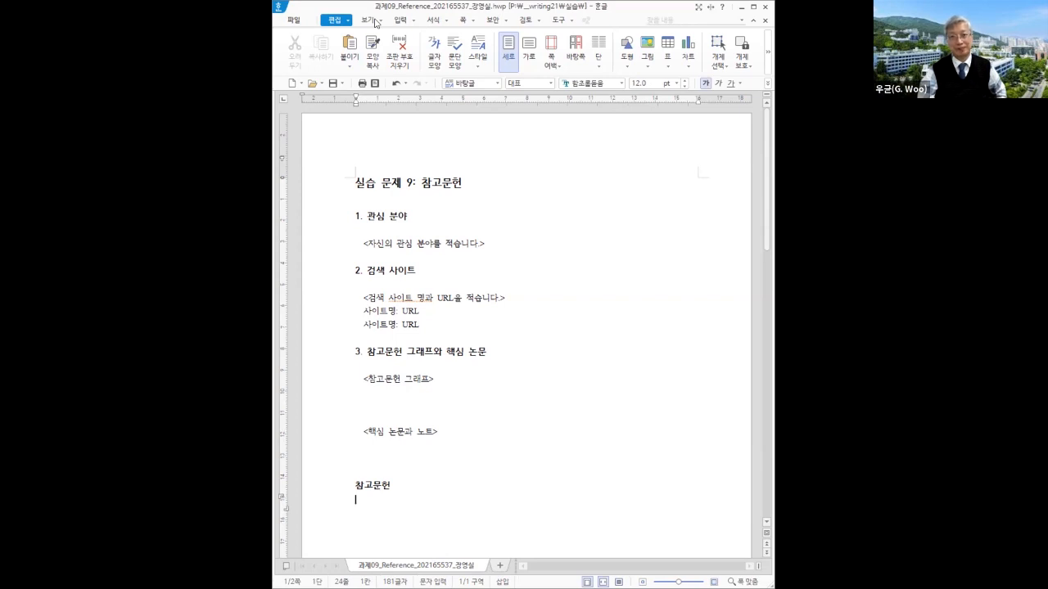
key(alt+Tab)
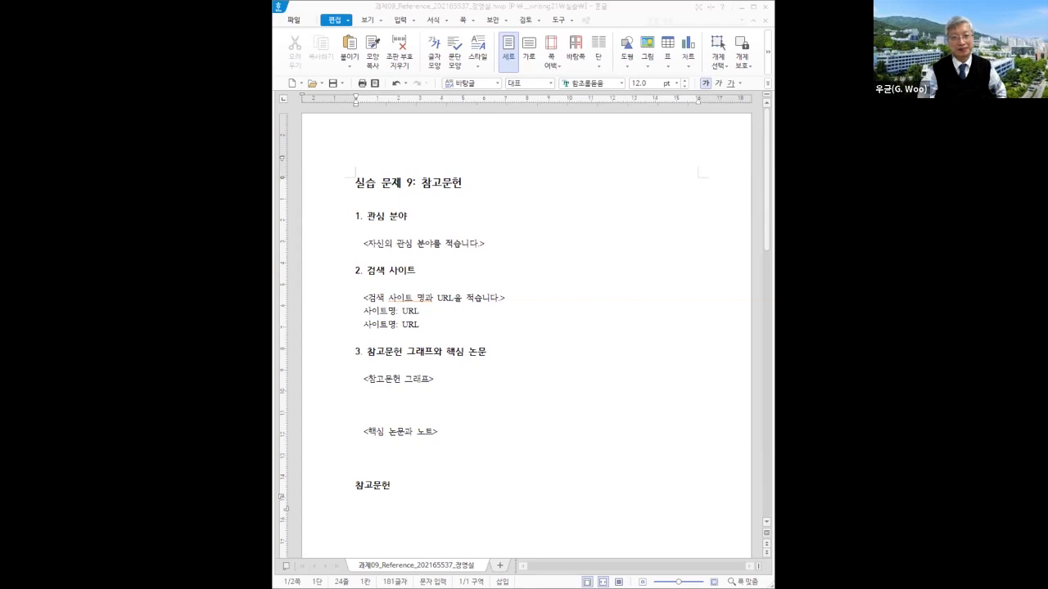
key(alt+Tab)
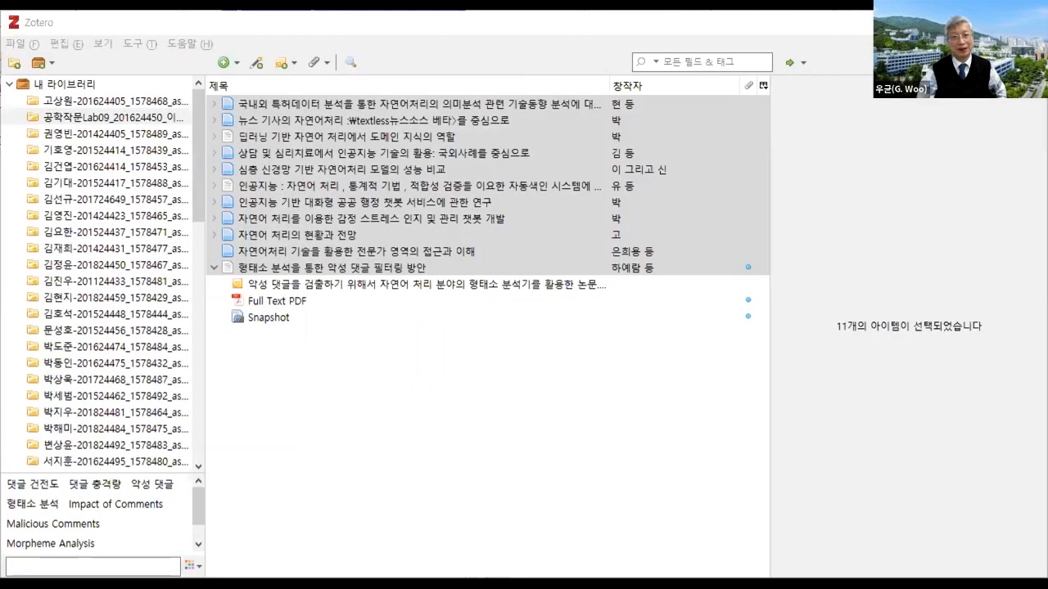
- Generate an IEEE-style bibliography from the selected library items in English (US) and copy it to the clipboard
click(214, 269)
right_click(320, 158)
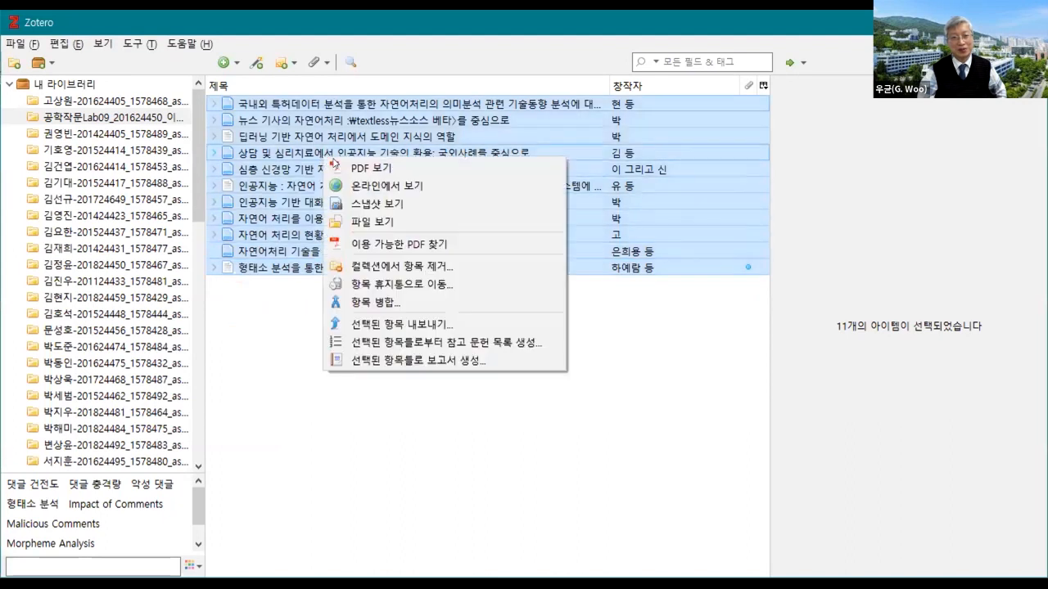
click(472, 342)
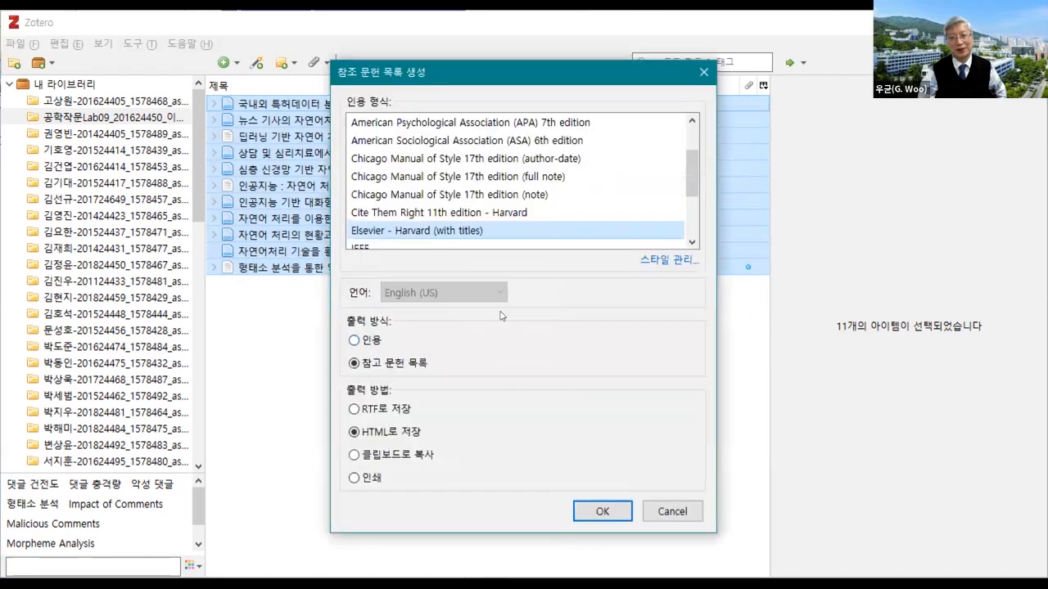
click(692, 241)
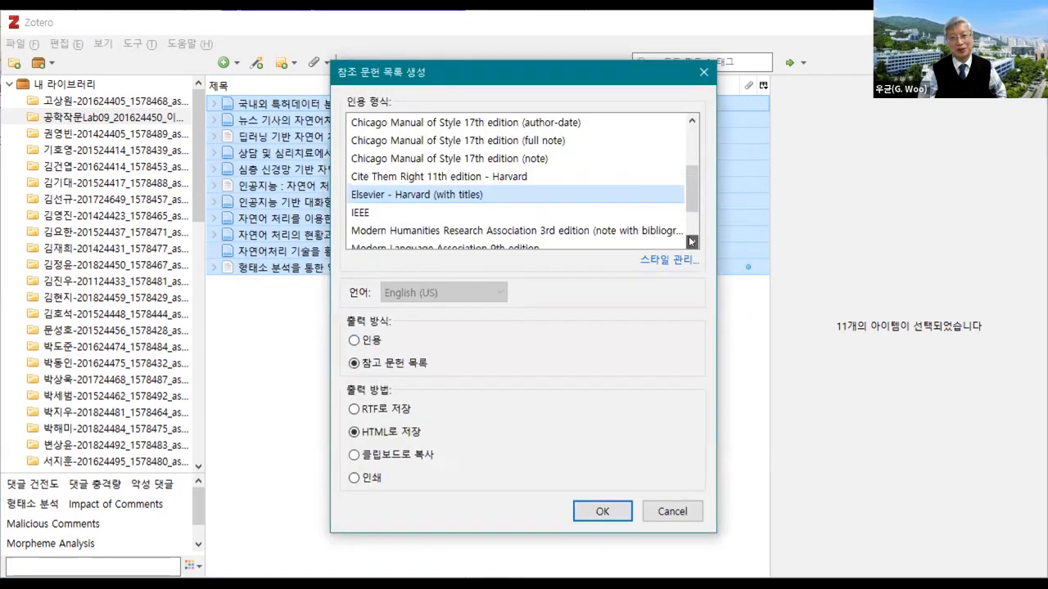
click(370, 214)
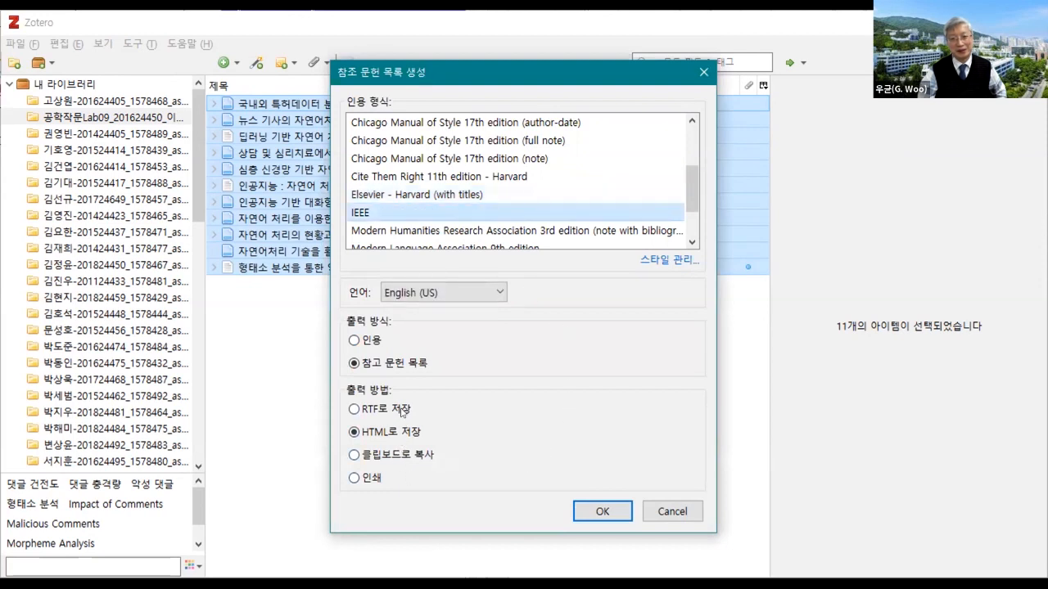
click(407, 457)
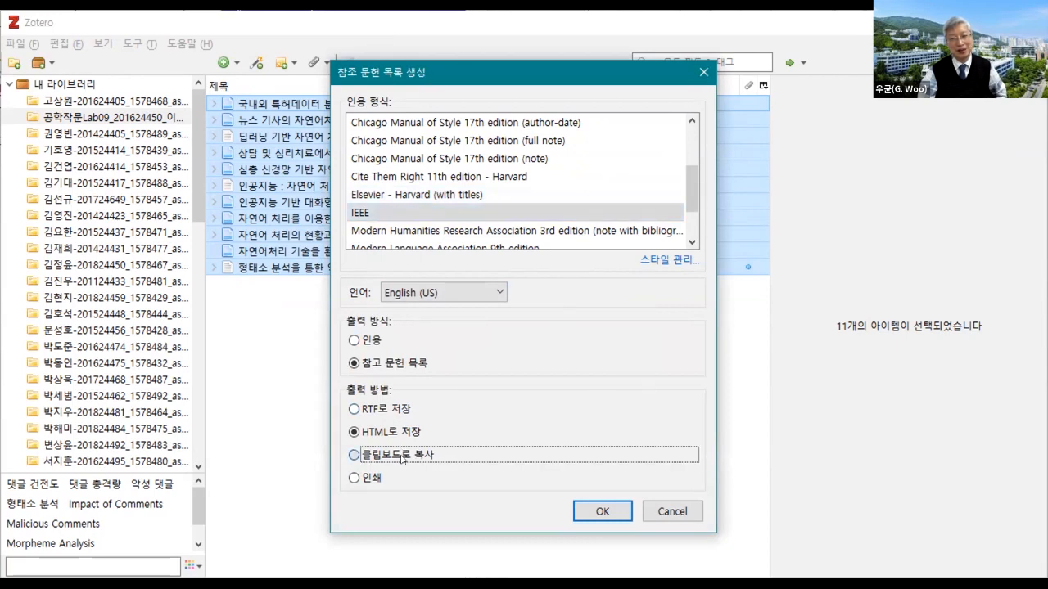
click(605, 512)
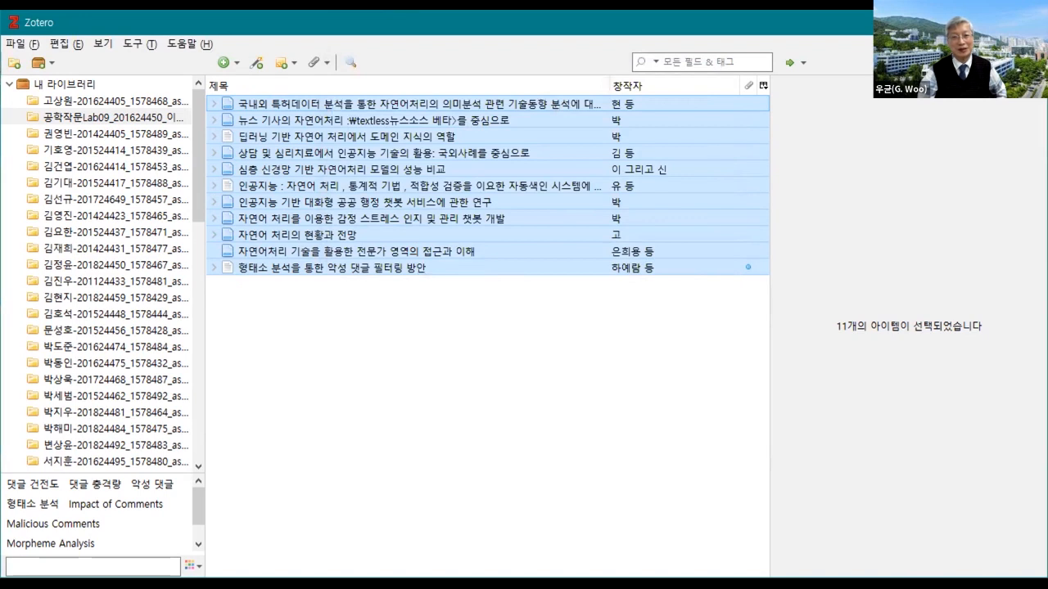
- Switch back to Hangul and paste the bibliography below the 참고문헌 heading in text format
key(alt+Tab)
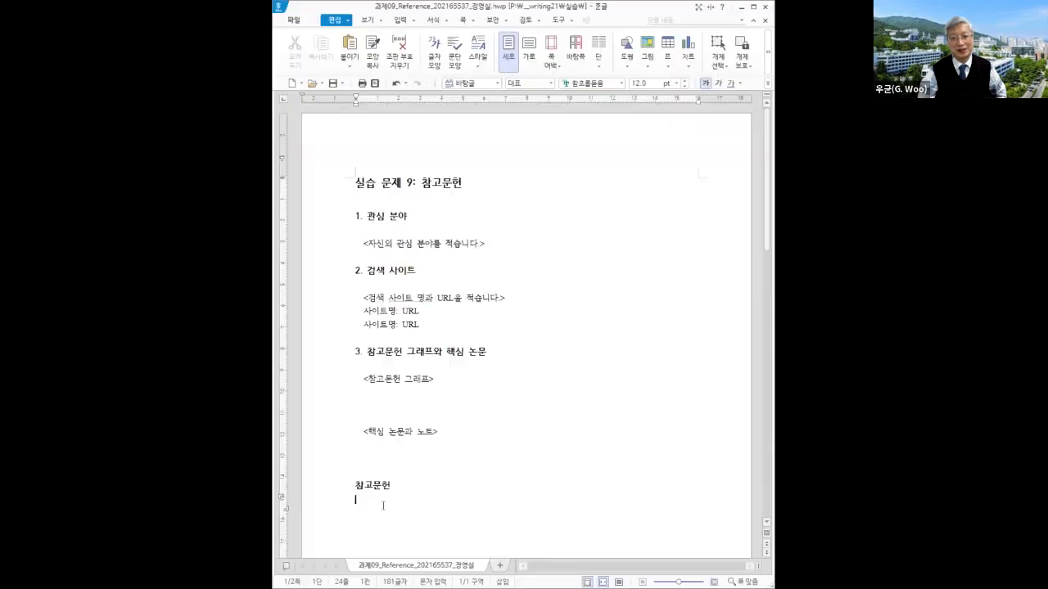
right_click(384, 503)
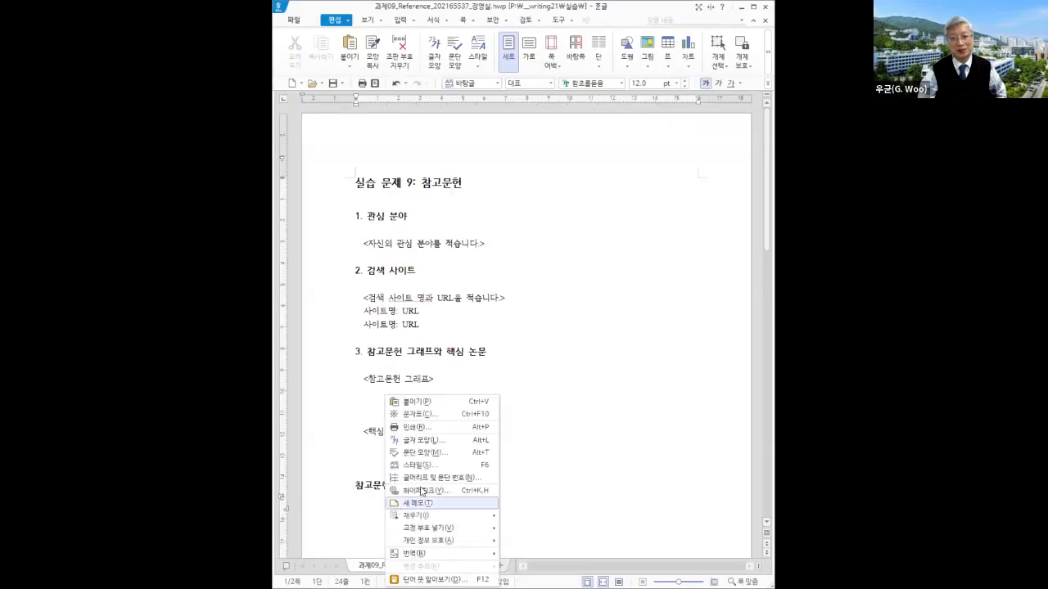
click(442, 402)
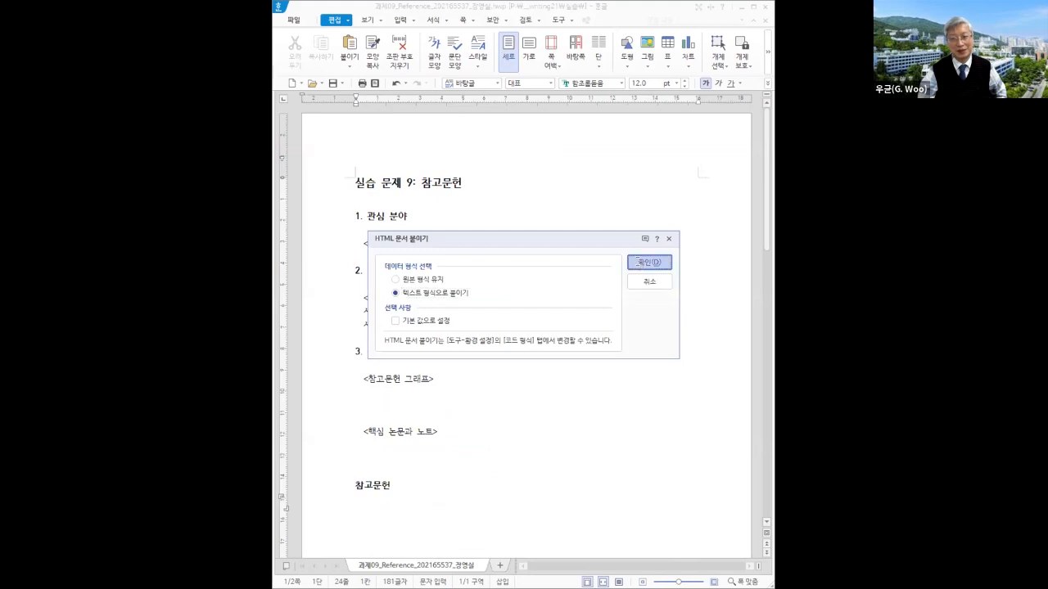
click(640, 262)
- Remove the bold formatting from the pasted reference list and set its font size to 10 pt
drag(684, 517, 355, 186)
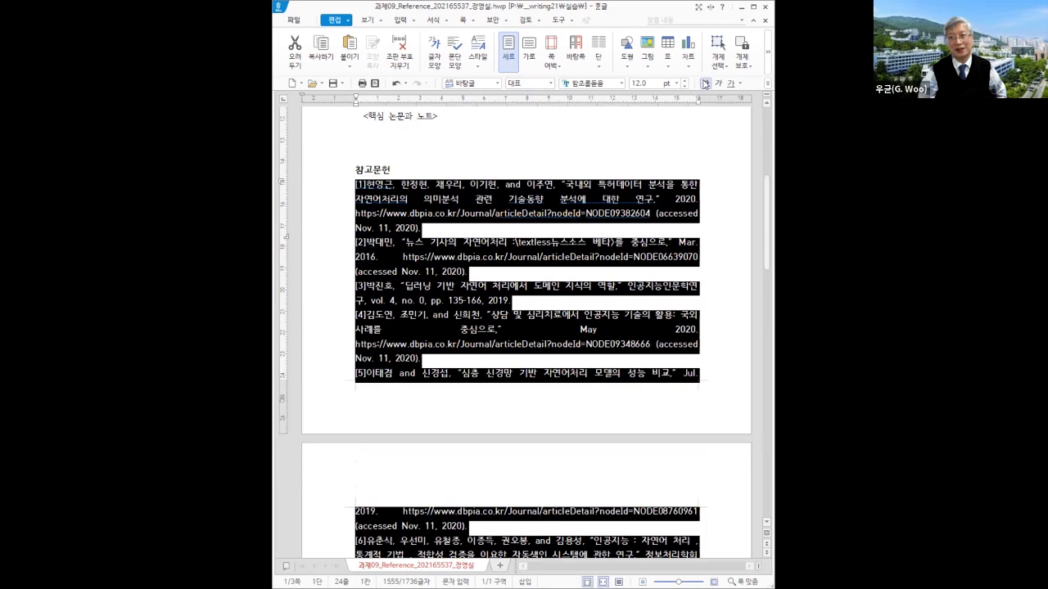
click(685, 87)
click(686, 87)
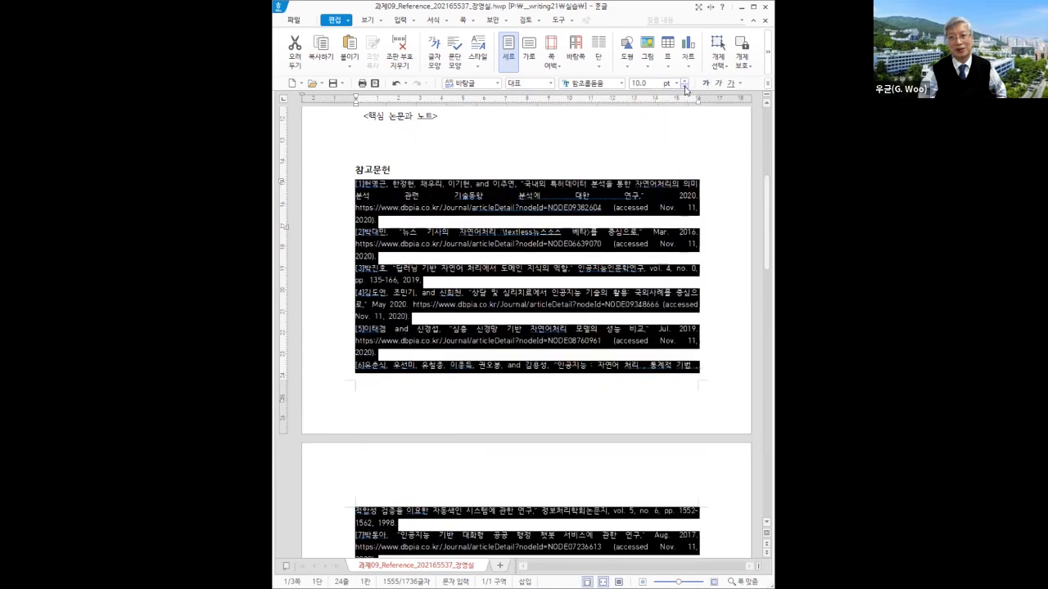
click(456, 208)
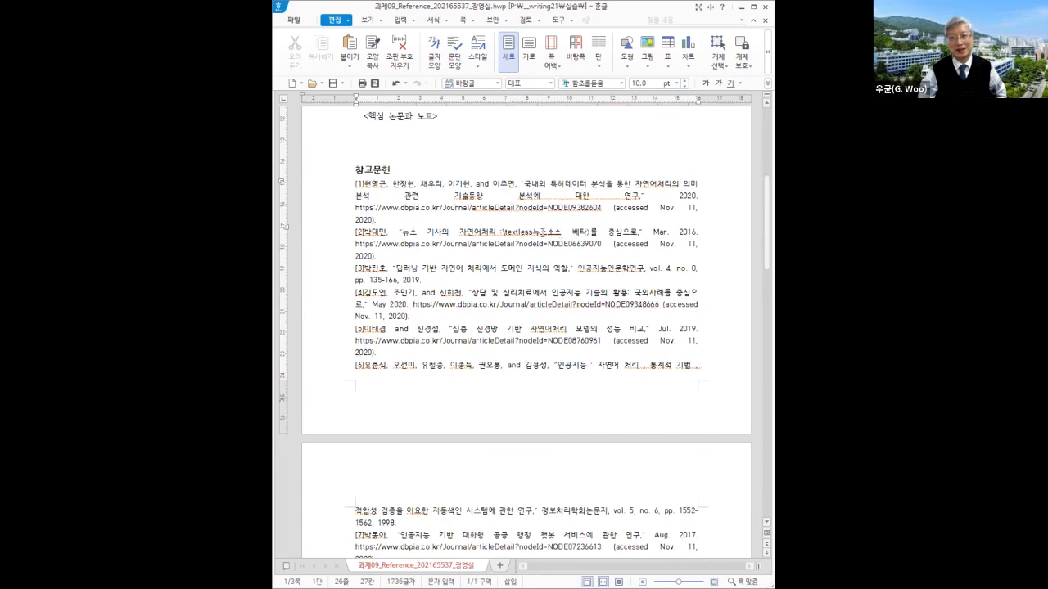
scroll(541, 393, down, 6)
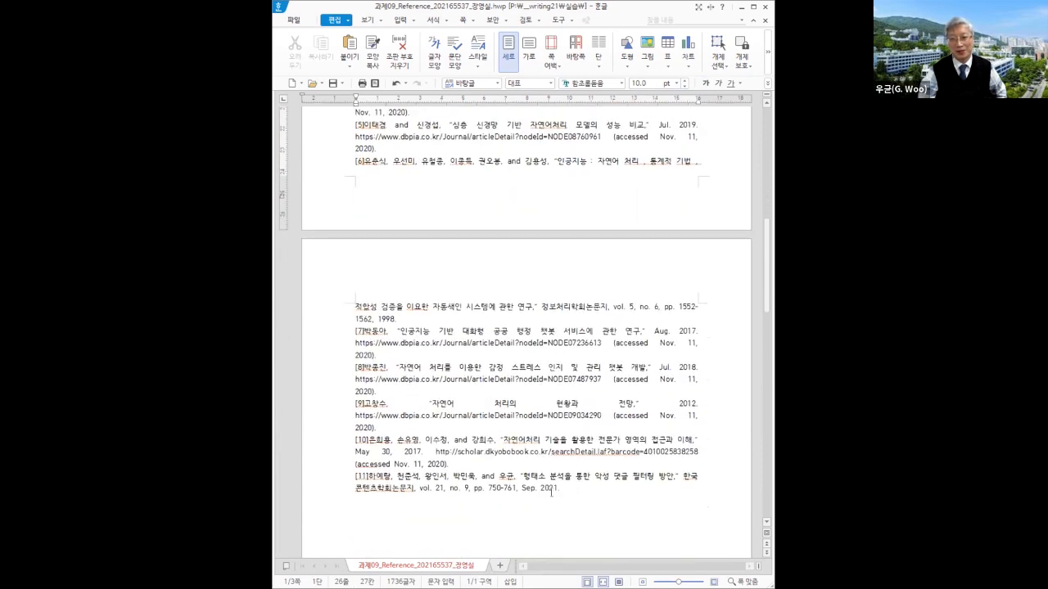
drag(559, 491, 356, 210)
- Insert a space between the bracketed number and the first author in references [1] to [6]
click(363, 206)
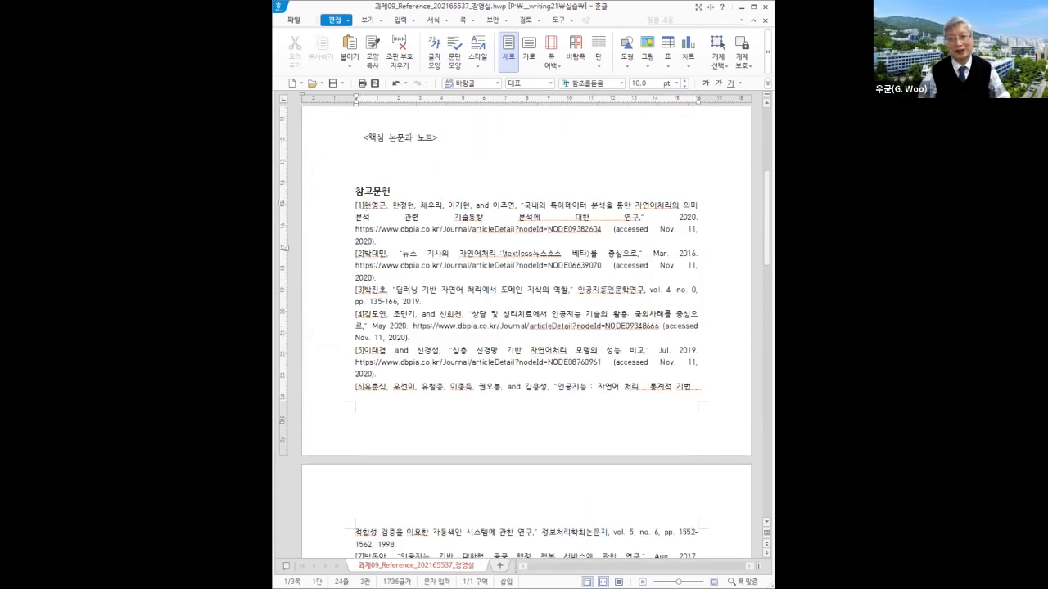
click(366, 254)
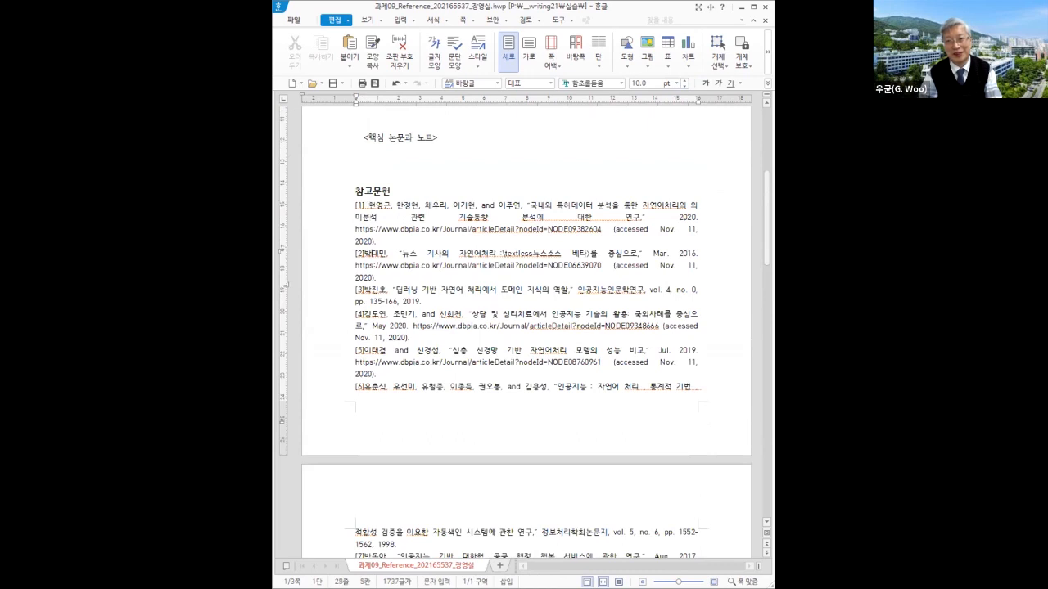
key(Down)
key(Left)
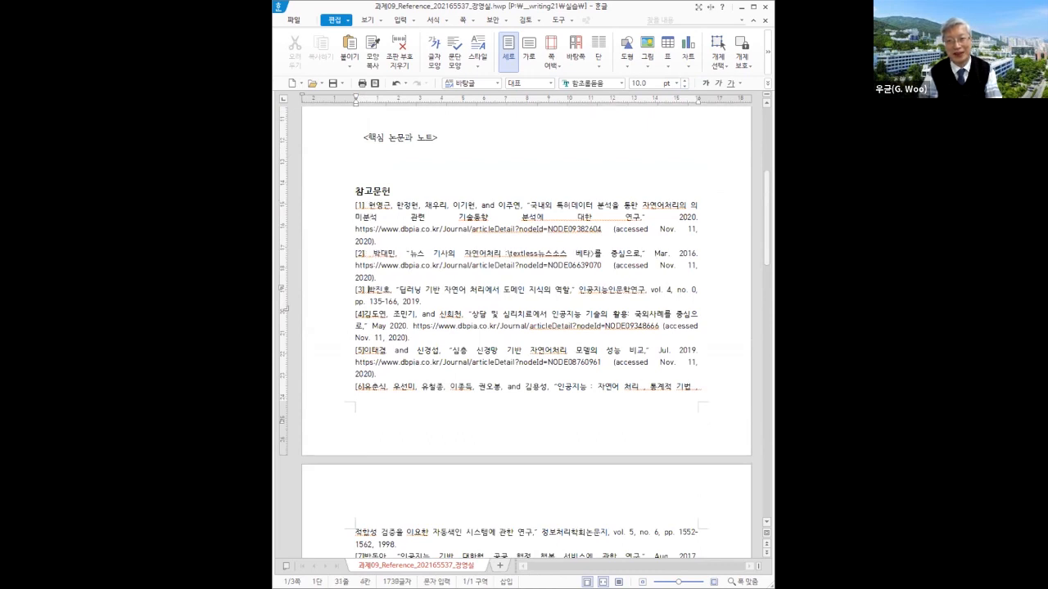
key(Down)
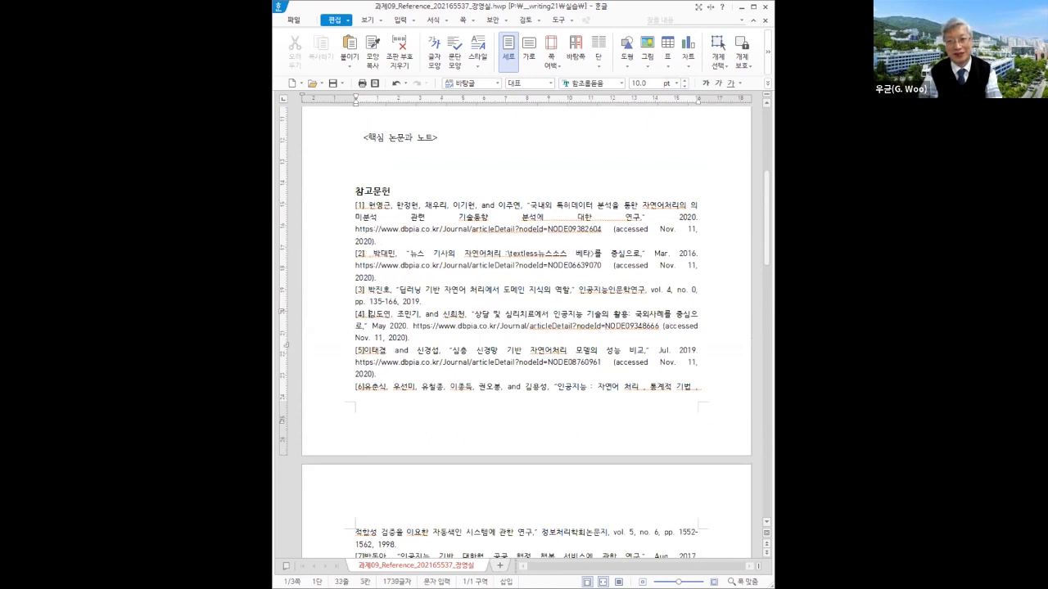
key(Left)
key(Down)
key(Down)
key(Down)
key(Down)
key(Down)
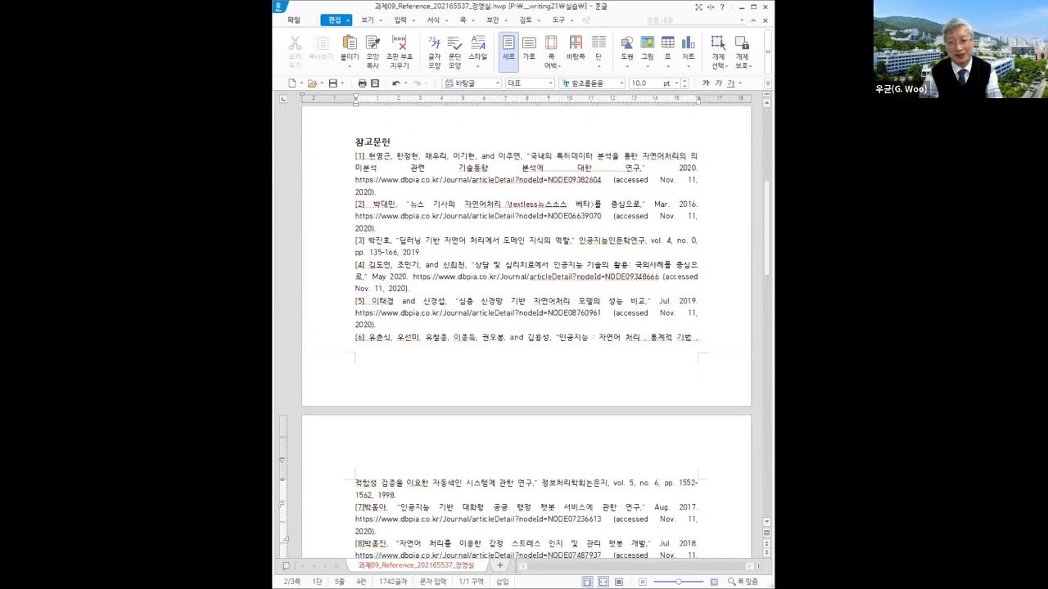
- Insert a space between the bracketed number and the first author in references [7] to [10]
key(Down)
key(Down)
key(Down)
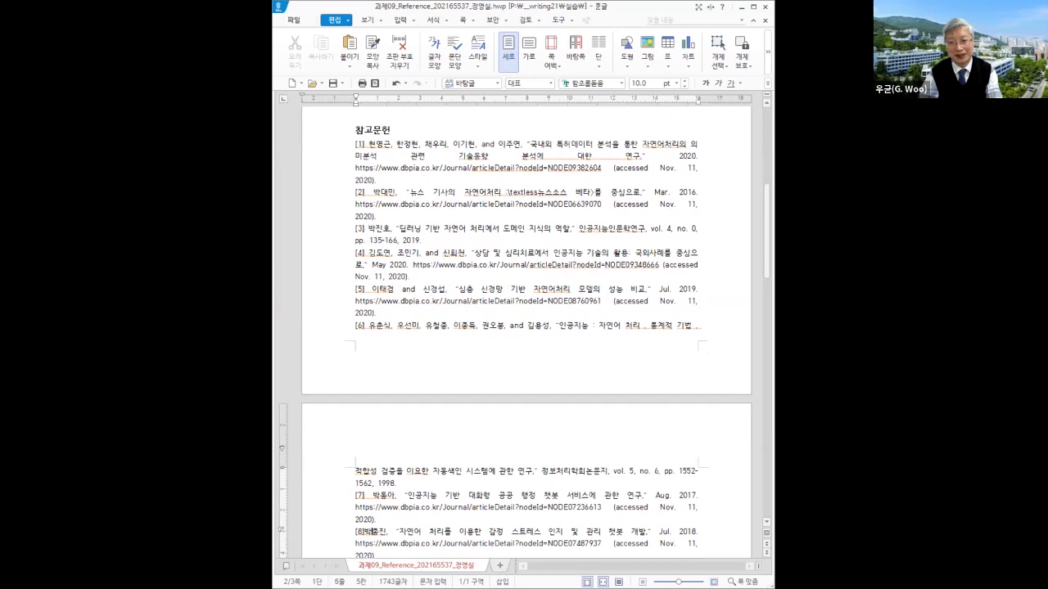
key(Down)
key(Down)
key(Down)
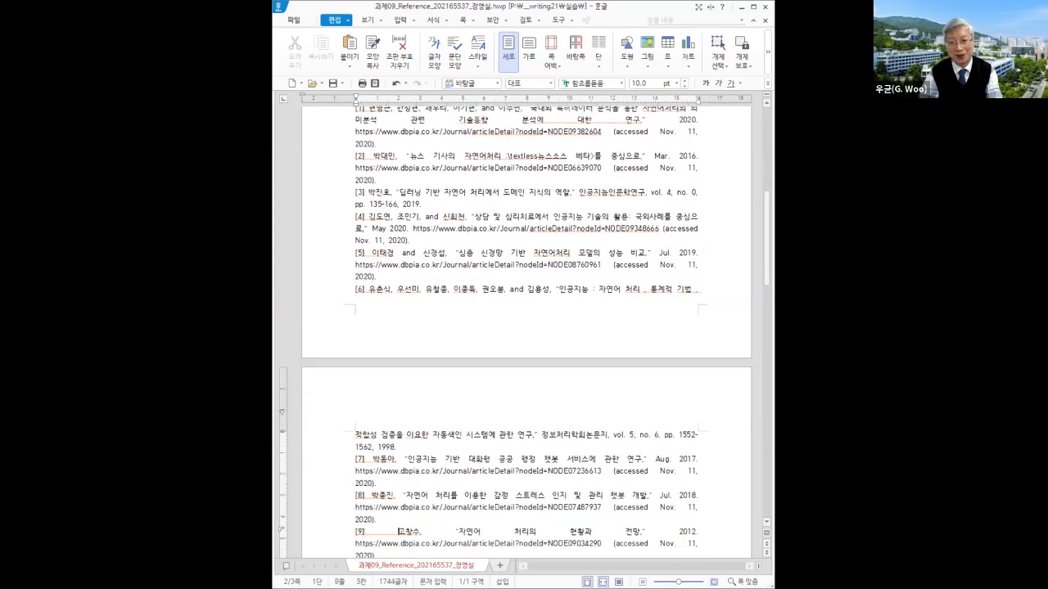
key(Down)
key(Down)
key(Down)
key(Left)
key(Left)
key(Left)
key(Left)
key(Left)
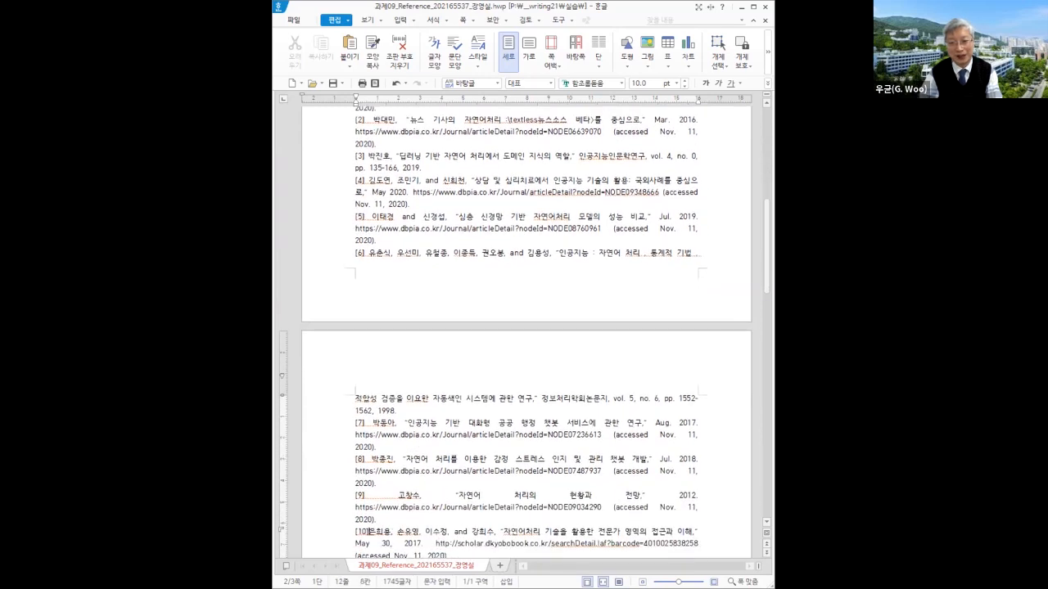
key(Up)
key(Up)
key(Up)
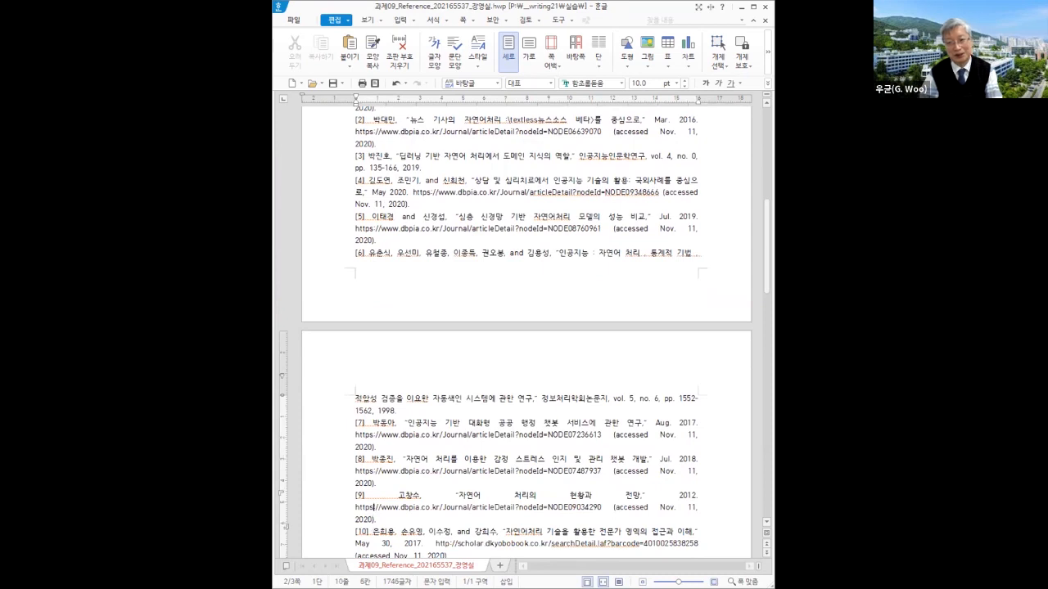
key(Right)
key(Down)
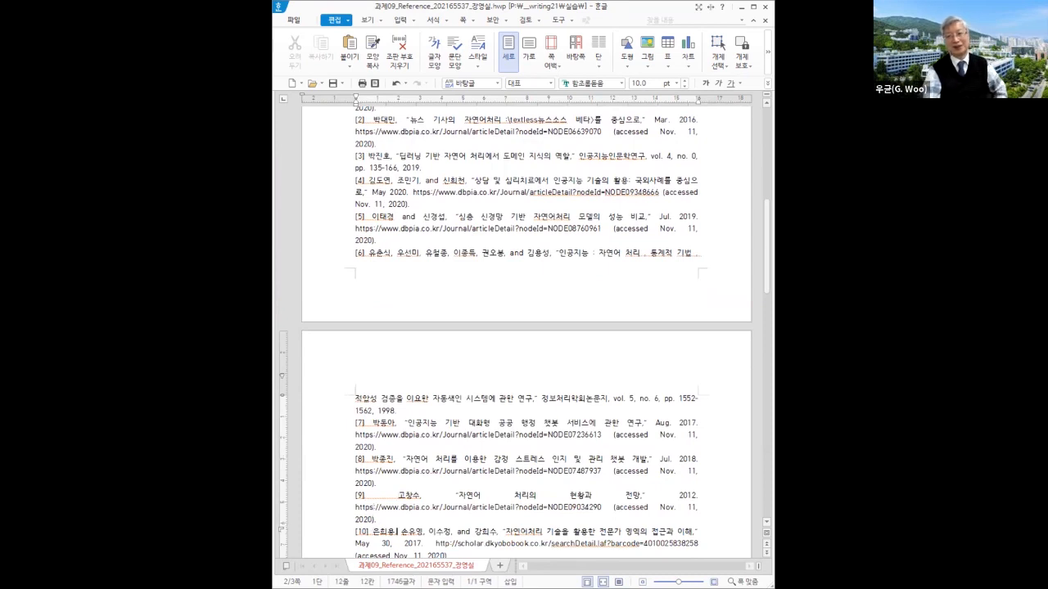
- Try to insert a space after the bracketed number of reference [11] and undo the edit
key(Down)
key(Down)
scroll(593, 330, down, 3)
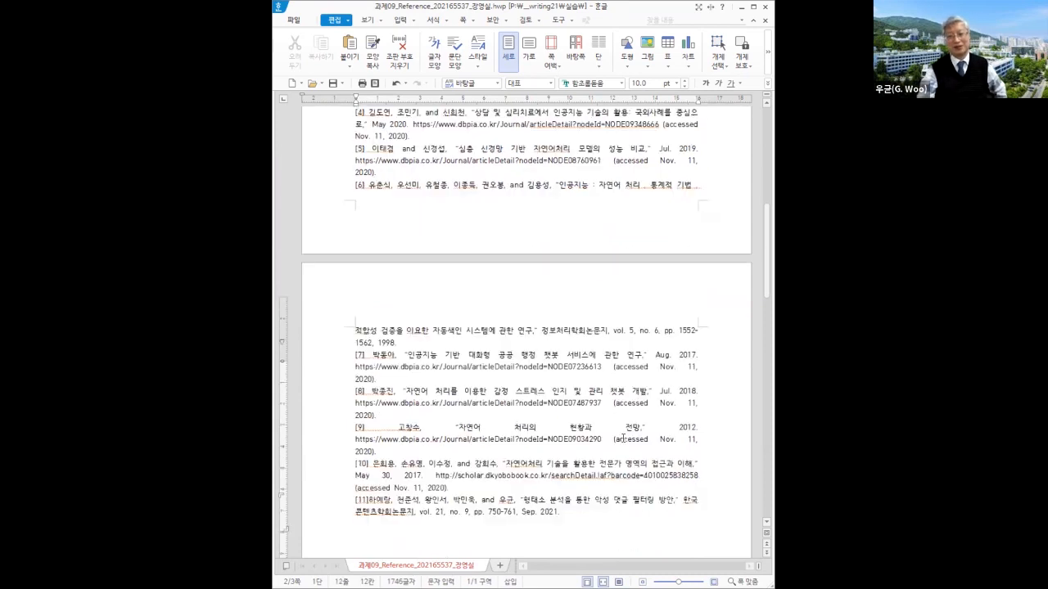
click(370, 431)
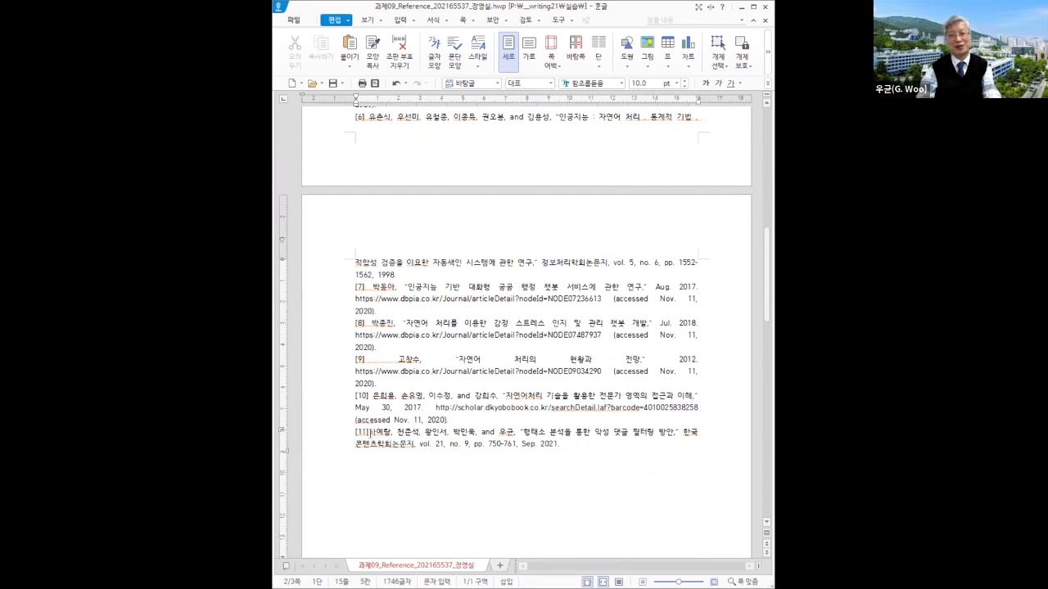
key(ctrl+z)
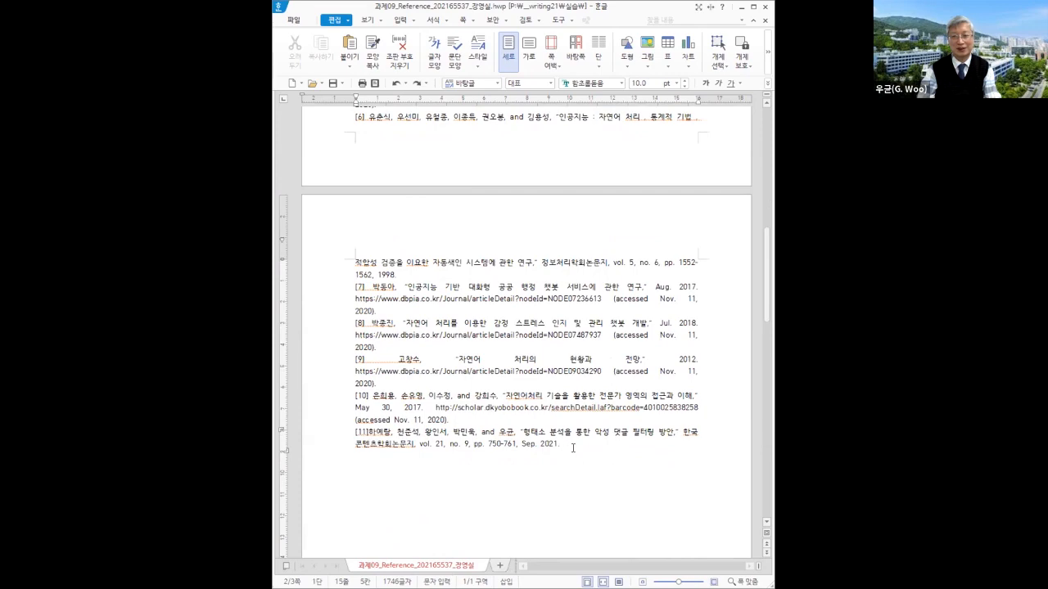
- Delete the entire numbered reference list under the 참고문헌 heading, including the leftover opening bracket
scroll(573, 448, up, 9)
scroll(623, 463, down, 5)
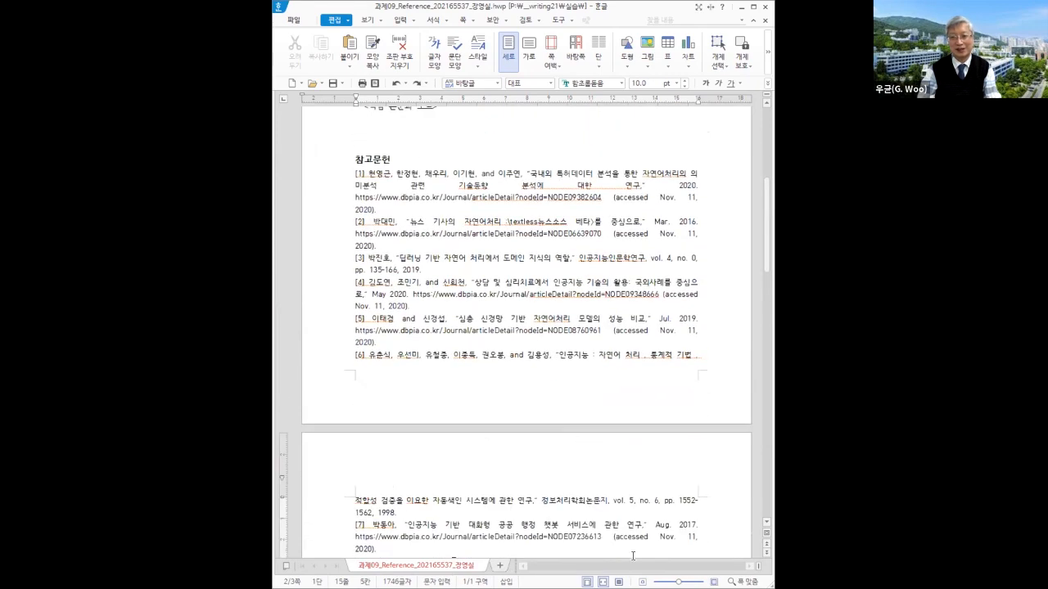
scroll(623, 463, down, 3)
drag(551, 534, 356, 123)
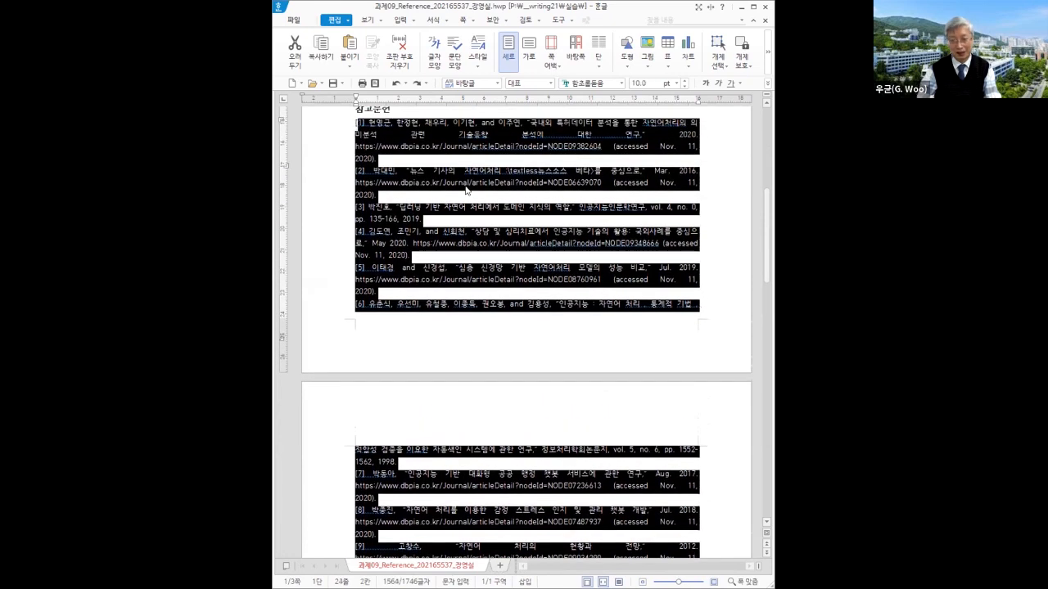
key(Delete)
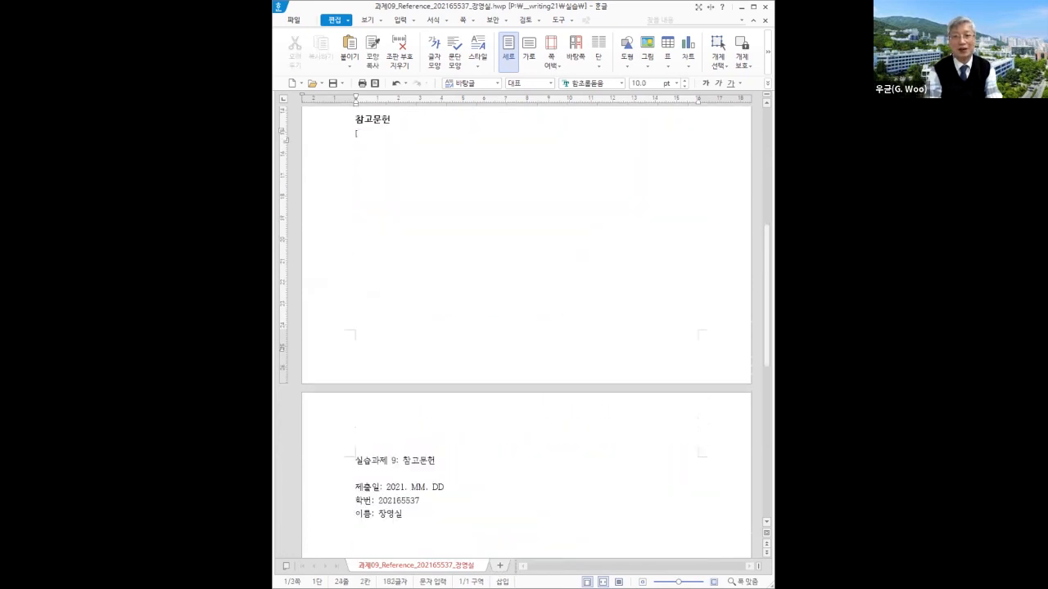
key(BackSpace)
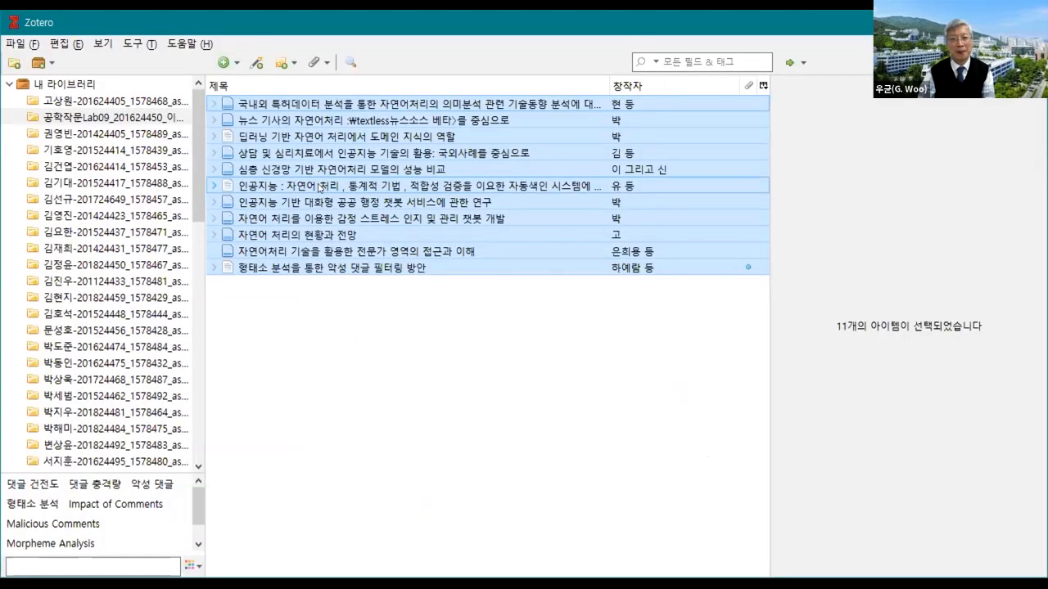
- In Zotero, generate a bibliography of the selected items in Elsevier - Harvard (with titles) style and save it as 제목없는 참고 문헌 목록.rtf in Lab09
right_click(321, 186)
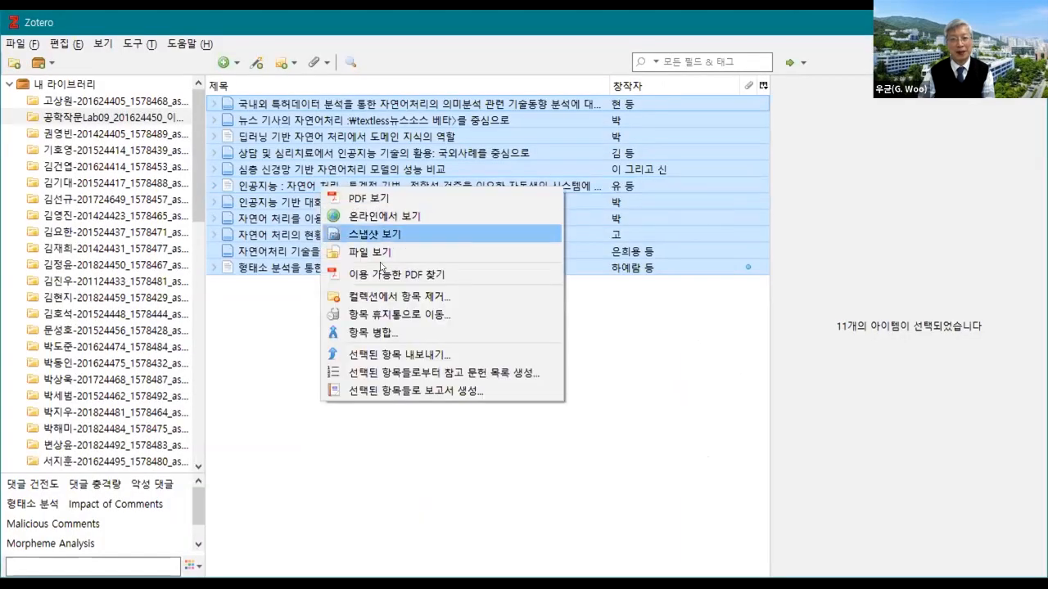
click(464, 374)
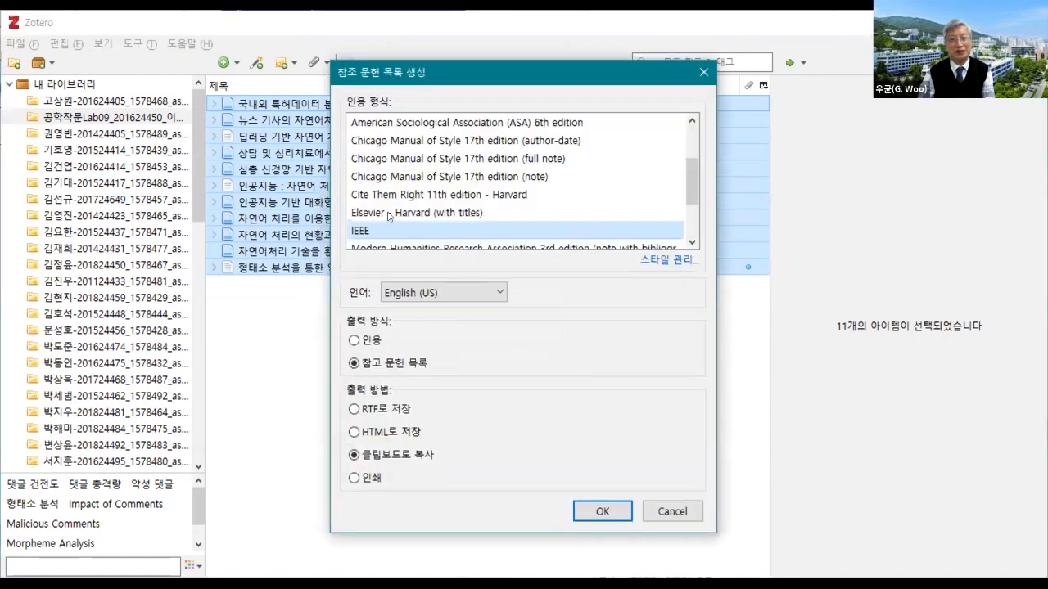
click(389, 214)
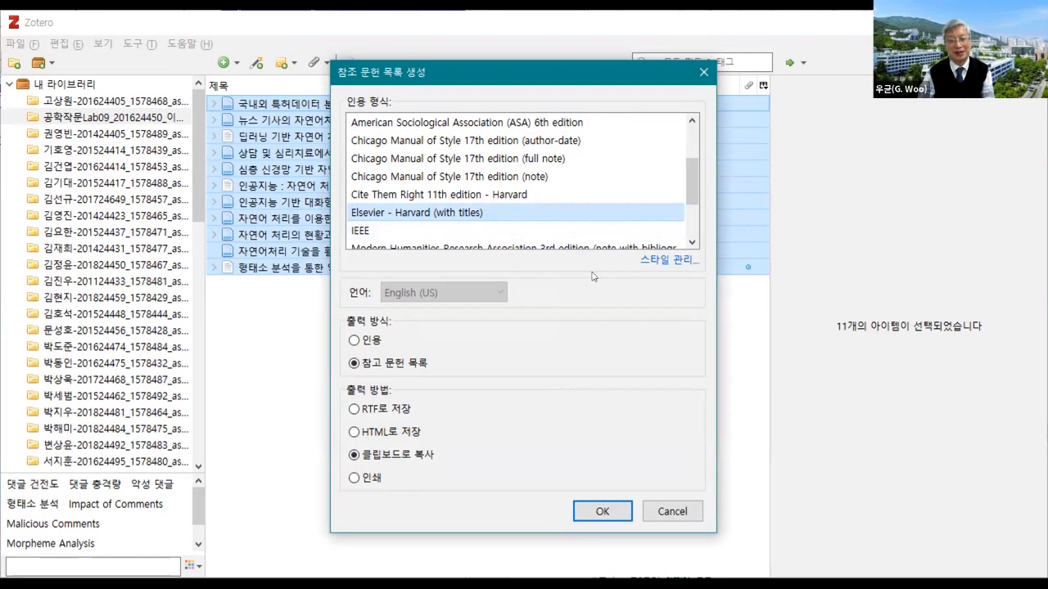
click(384, 409)
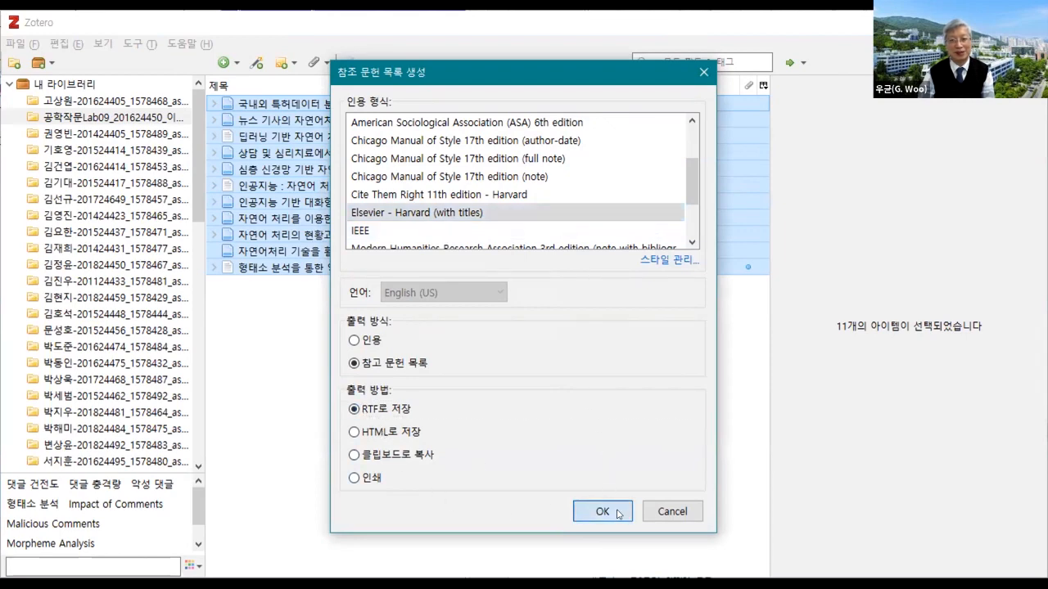
click(618, 513)
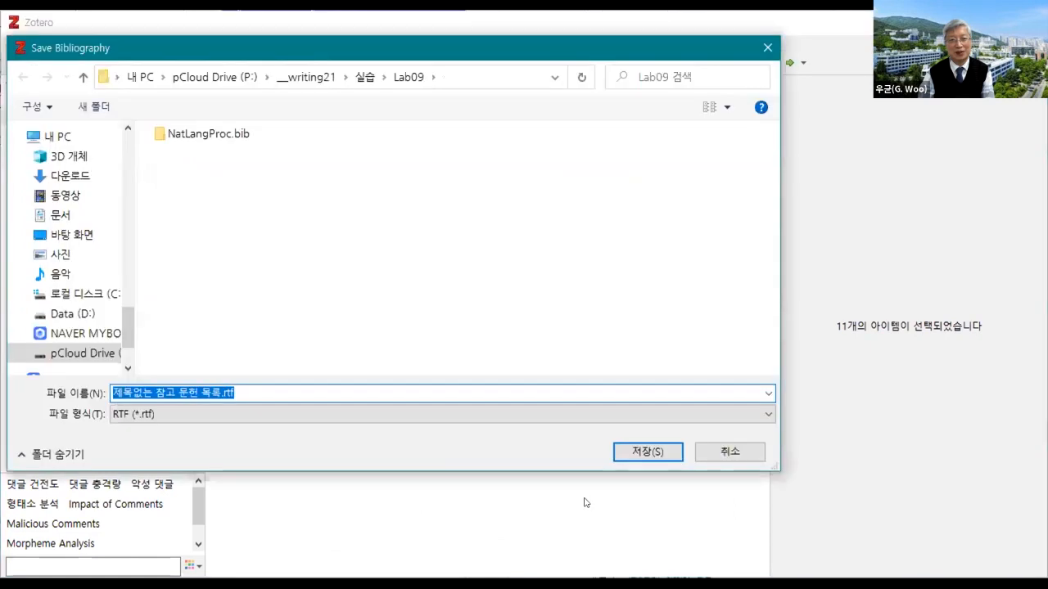
click(645, 451)
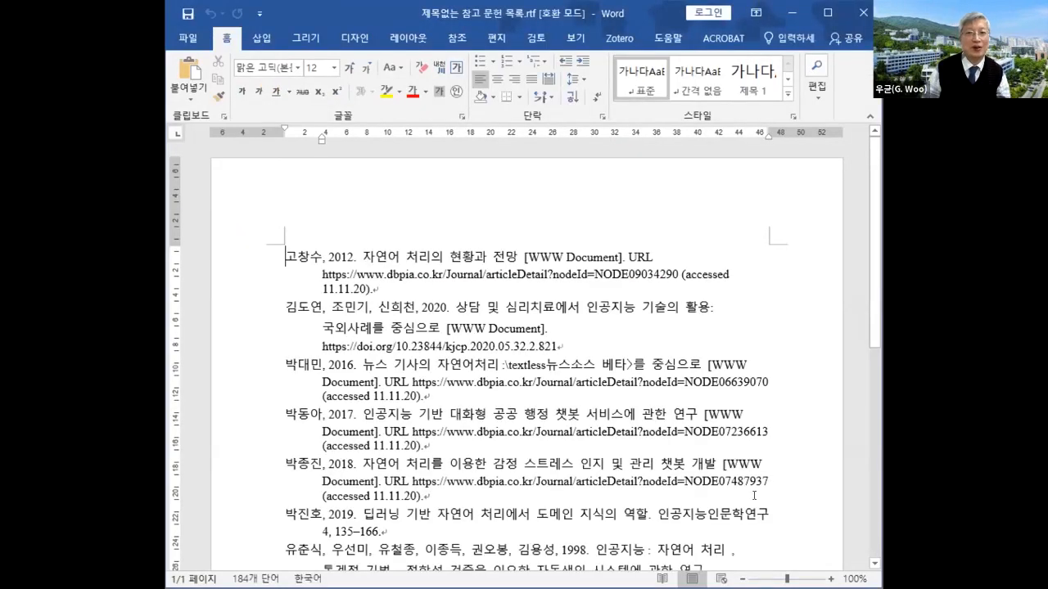
- In Word, examine how the entries of the exported Harvard-style reference list are ordered and formatted
key(Down)
key(Down)
key(Down)
key(Right)
key(Right)
key(Right)
key(Right)
key(Right)
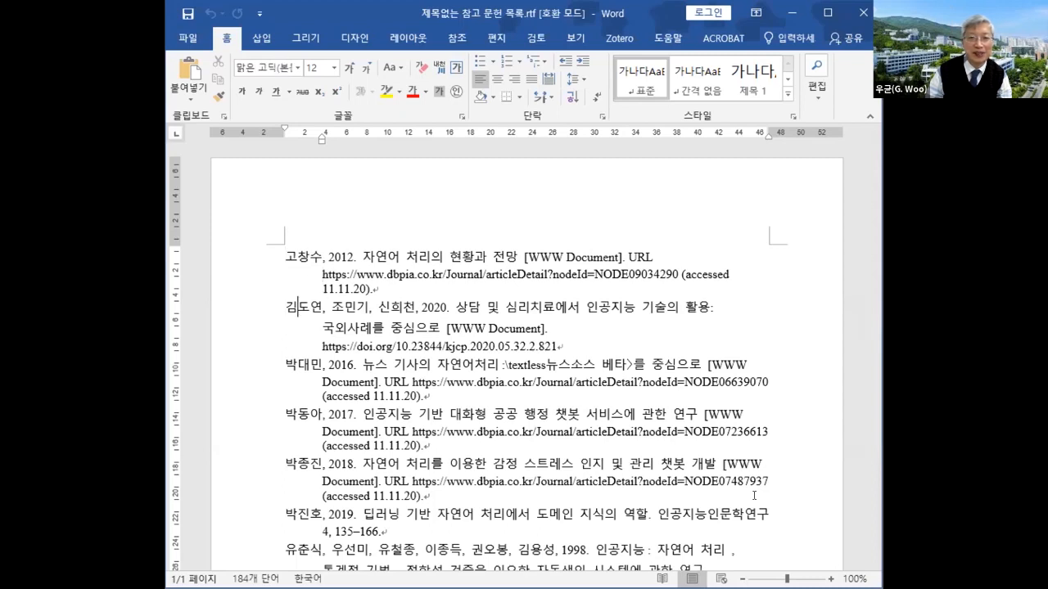
key(Right)
key(Right)
key(Right)
key(Right)
key(Right)
key(Right)
key(Right)
key(Right)
key(Right)
key(Right)
key(Right)
key(Right)
key(Right)
key(Right)
key(Right)
key(Down)
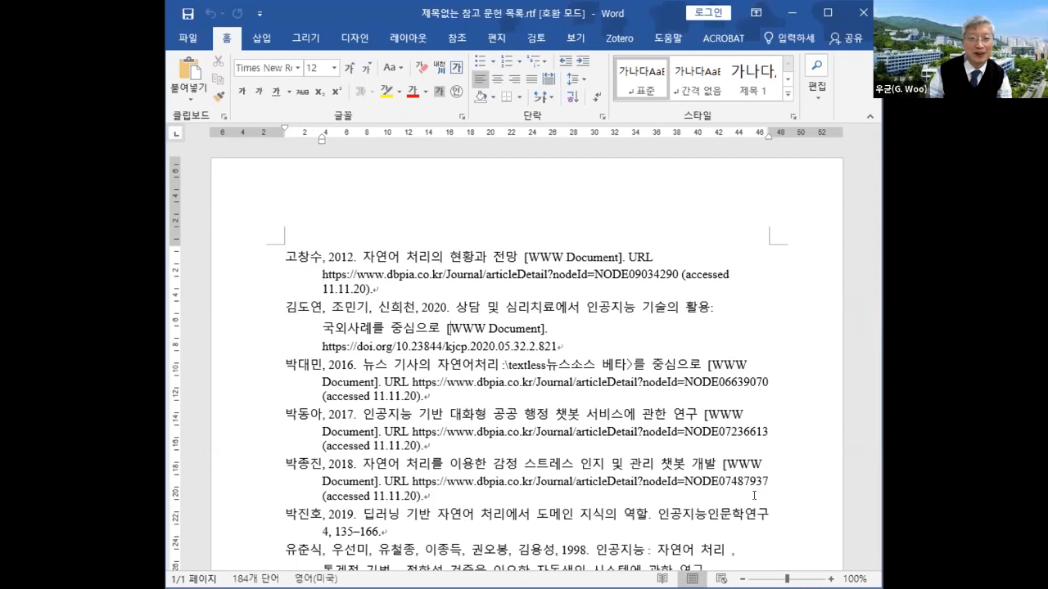
key(Down)
key(Down)
key(Down)
key(Down)
key(Down)
key(Down)
key(Down)
key(Down)
key(Down)
key(Down)
key(Down)
key(Down)
key(Down)
key(Down)
key(Down)
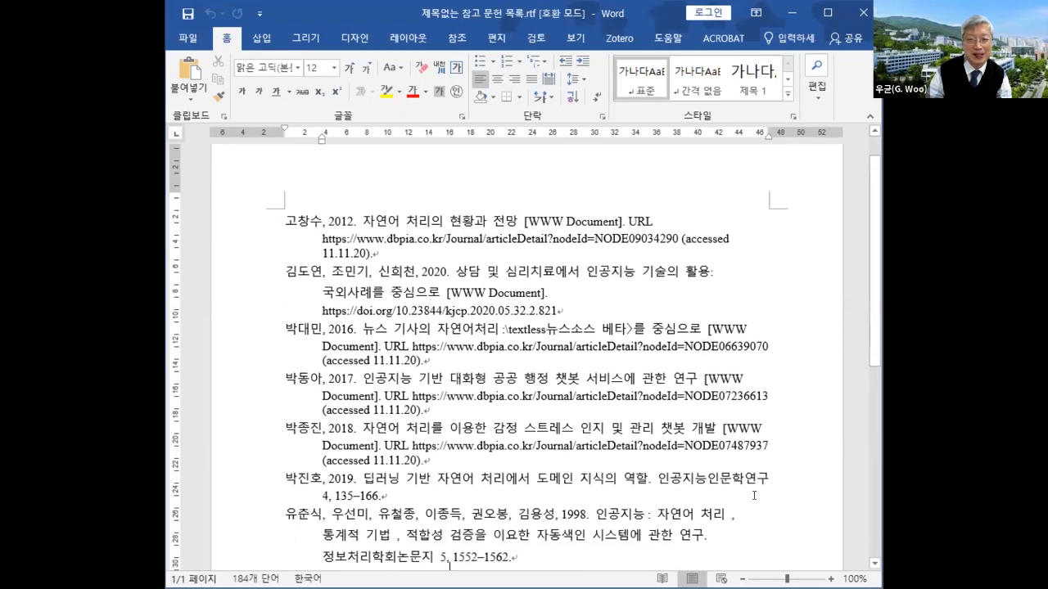
key(Down)
key(Down)
key(Down)
- Examine the author, year, title and journal details of the 2019 entry on 딥러닝 기반 자연어 처리 and its neighbouring entries
key(Up)
key(Up)
key(Up)
key(Up)
key(Up)
key(Up)
key(Up)
key(Left)
key(Left)
key(Left)
key(Left)
key(Left)
key(Left)
key(Left)
key(Right)
key(Right)
key(Right)
key(Right)
key(Right)
key(Right)
key(Right)
key(Right)
key(Right)
key(Right)
key(Right)
key(Right)
key(Right)
key(Right)
key(Right)
key(Right)
key(Right)
key(Right)
key(Right)
key(Right)
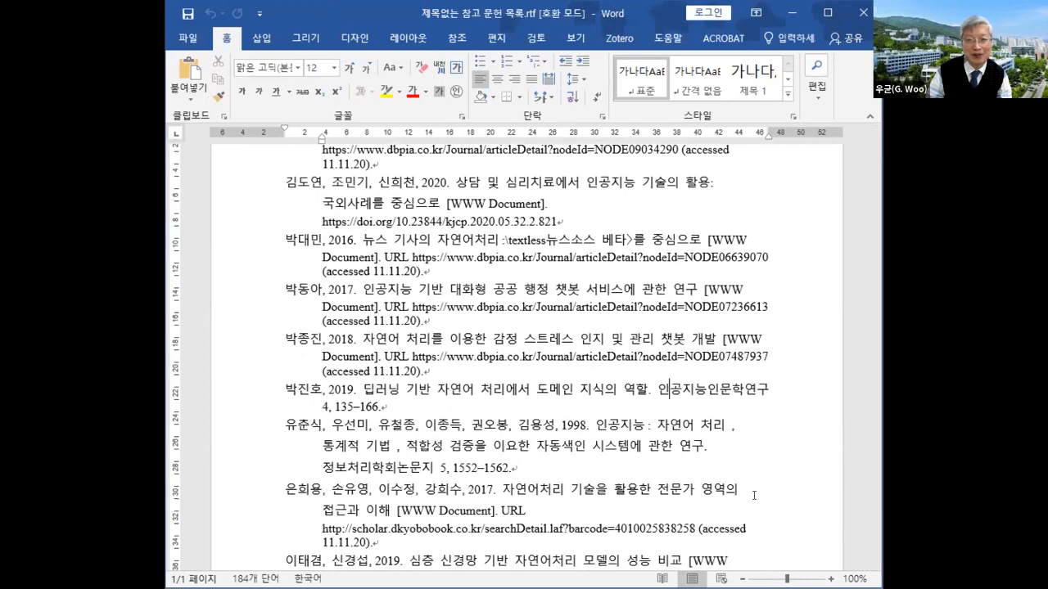
key(Down)
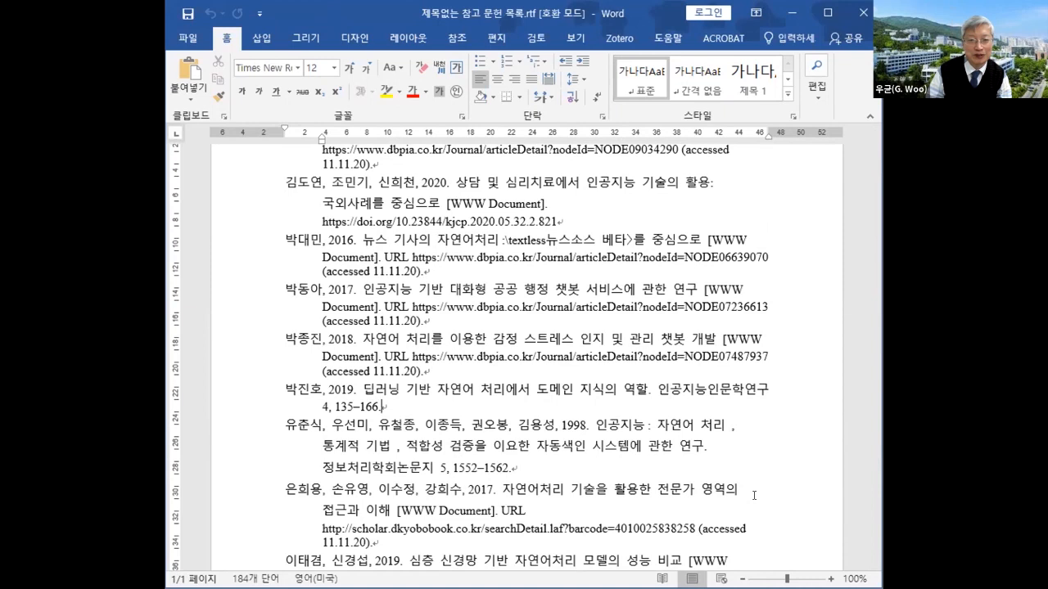
key(Left)
key(Left)
key(Left)
key(Left)
key(Left)
key(Left)
key(Left)
key(Left)
key(Left)
key(Left)
key(Up)
key(Up)
key(Up)
key(Up)
key(Down)
key(Down)
key(Down)
key(Left)
key(Left)
key(Left)
key(Left)
key(Left)
key(Left)
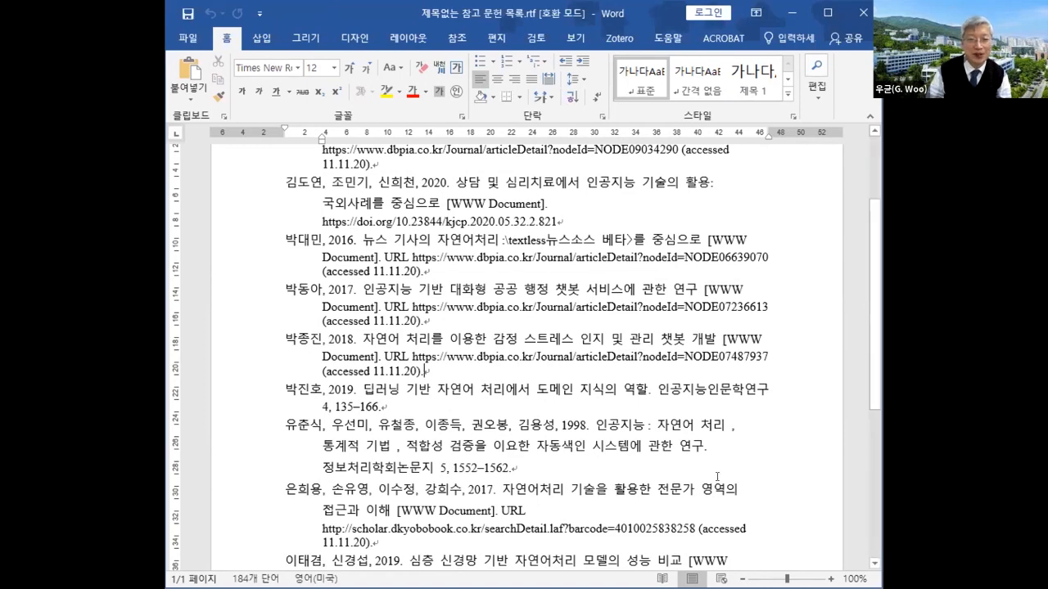
- Insert three blank lines above the first reference at the start of the document
key(Home)
key(Up)
key(Up)
key(Up)
key(Up)
key(Up)
key(Up)
key(Up)
key(Up)
key(Up)
key(Up)
key(Up)
key(Up)
key(Up)
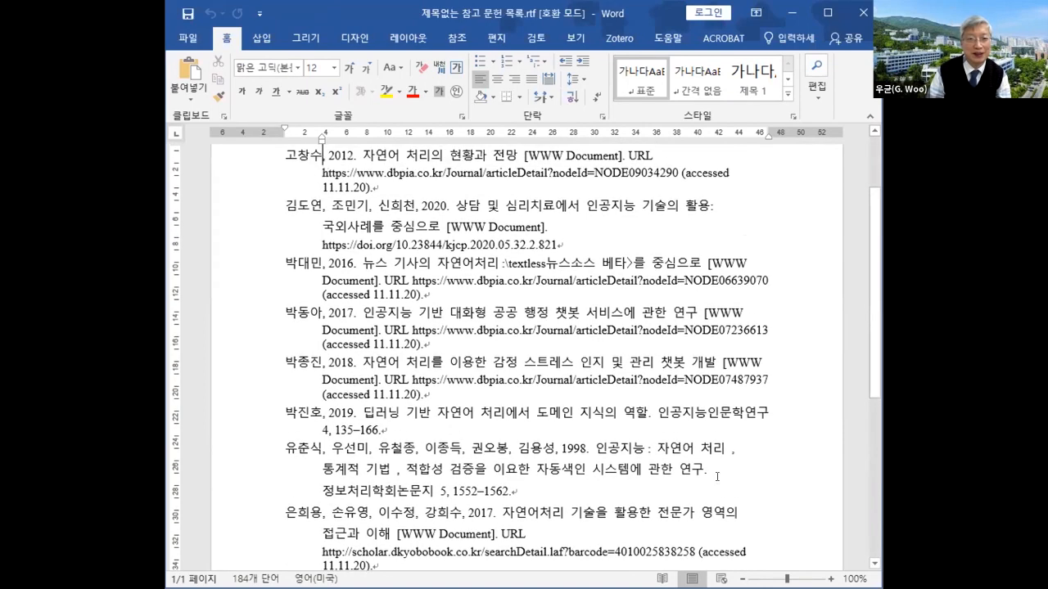
key(Home)
key(Return)
key(Return)
key(Up)
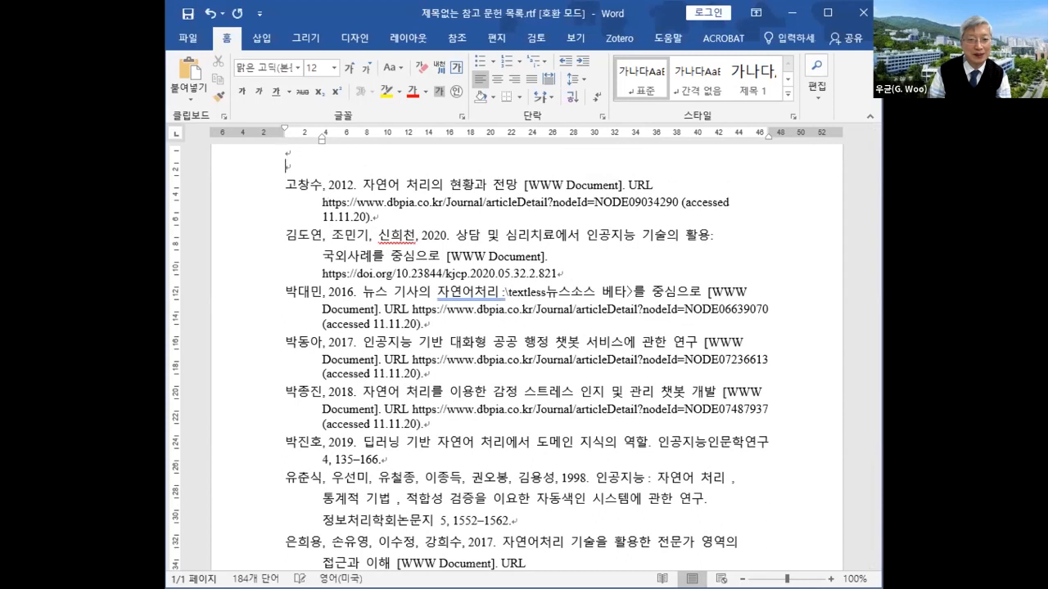
key(Return)
key(Up)
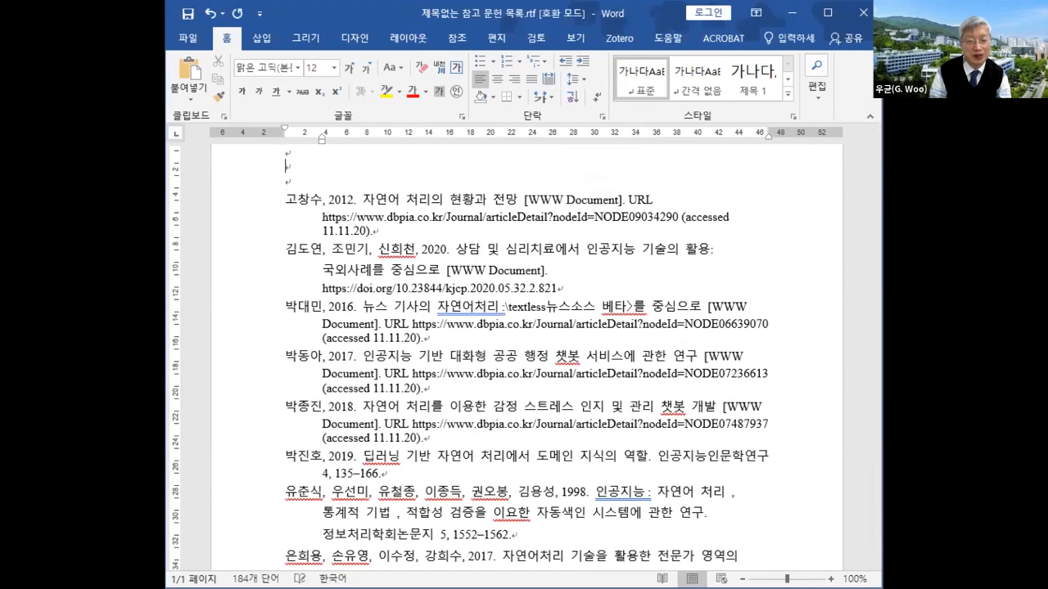
- Write a sample sentence above the list that cites the 2019 딥러닝 entry by author and year in square brackets, ending with "에 따르면 ...."
text(박지)
text(ㄴ호의 연구)
text([박진호, 201)
text(0)
key(BackSpace)
text(9]에 따)
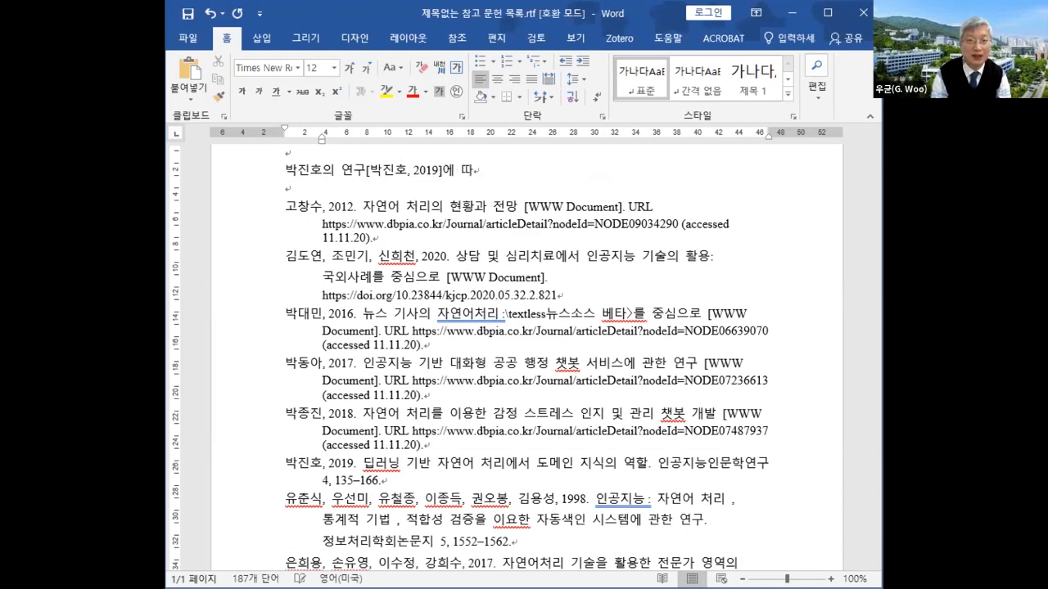
text(르면 ....)
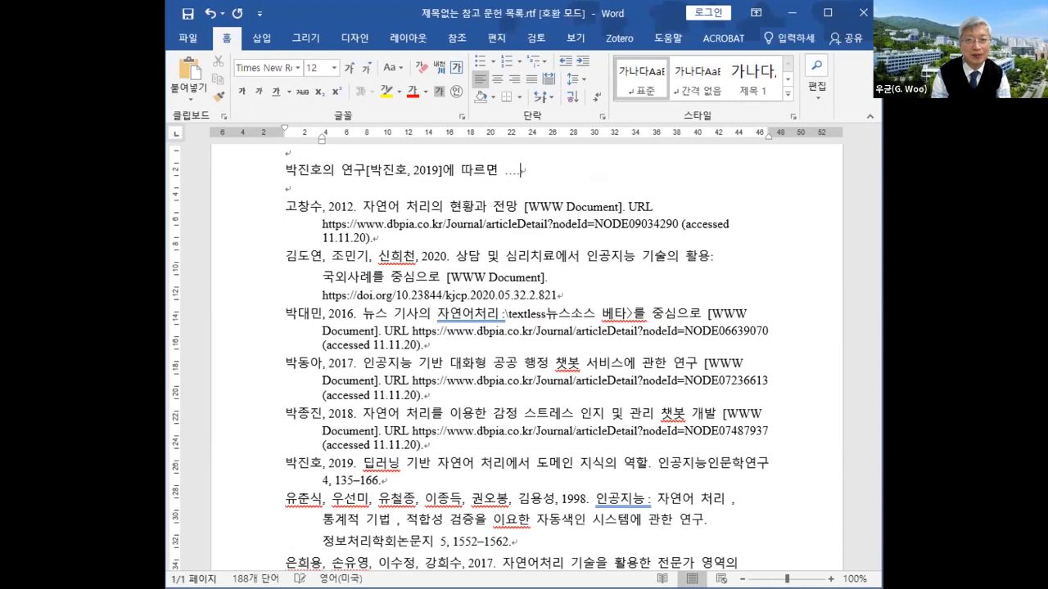
key(Return)
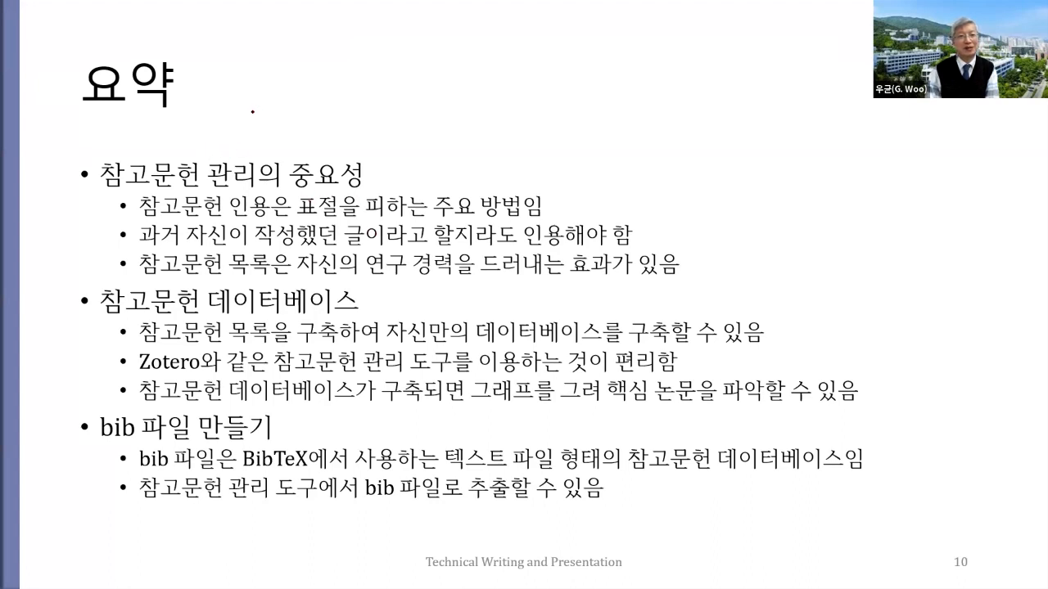
drag(104, 188, 245, 187)
mouse_move(224, 115)
mouse_down()
mouse_move(249, 105)
mouse_move(257, 131)
mouse_move(267, 114)
mouse_move(310, 129)
mouse_move(333, 107)
mouse_move(340, 136)
mouse_up()
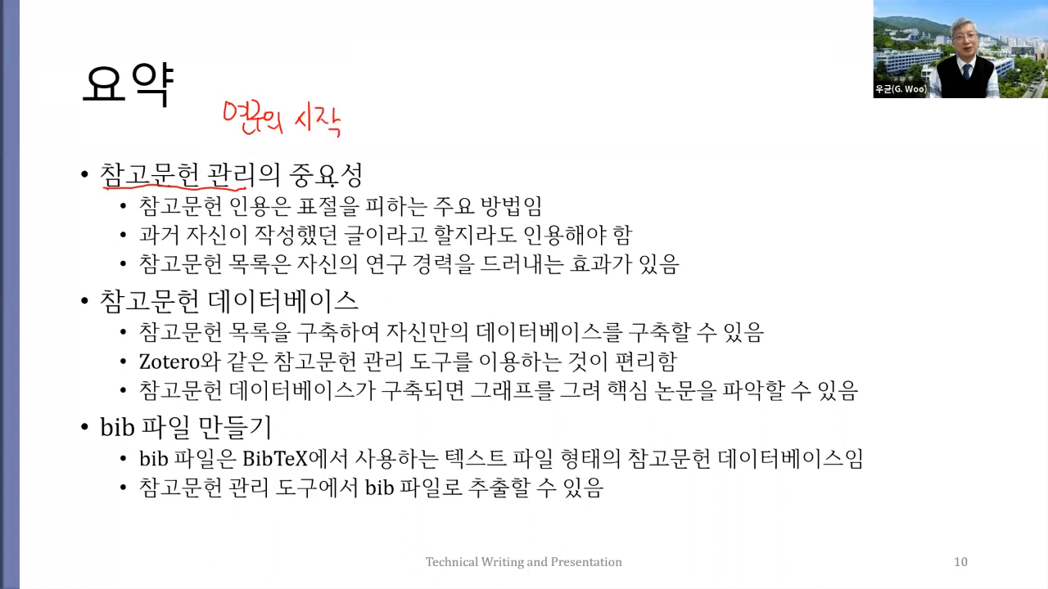